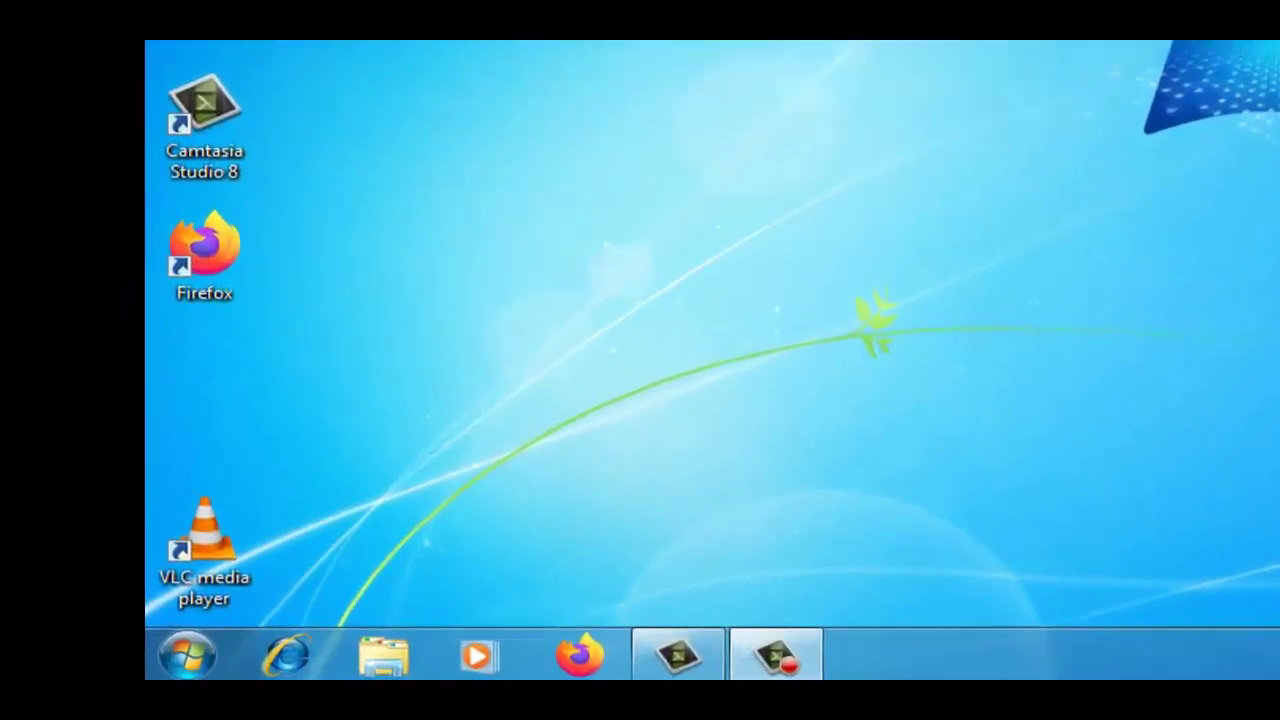
Open and close the Start menu, then select the Firefox shortcut on the desktop
click(188, 660)
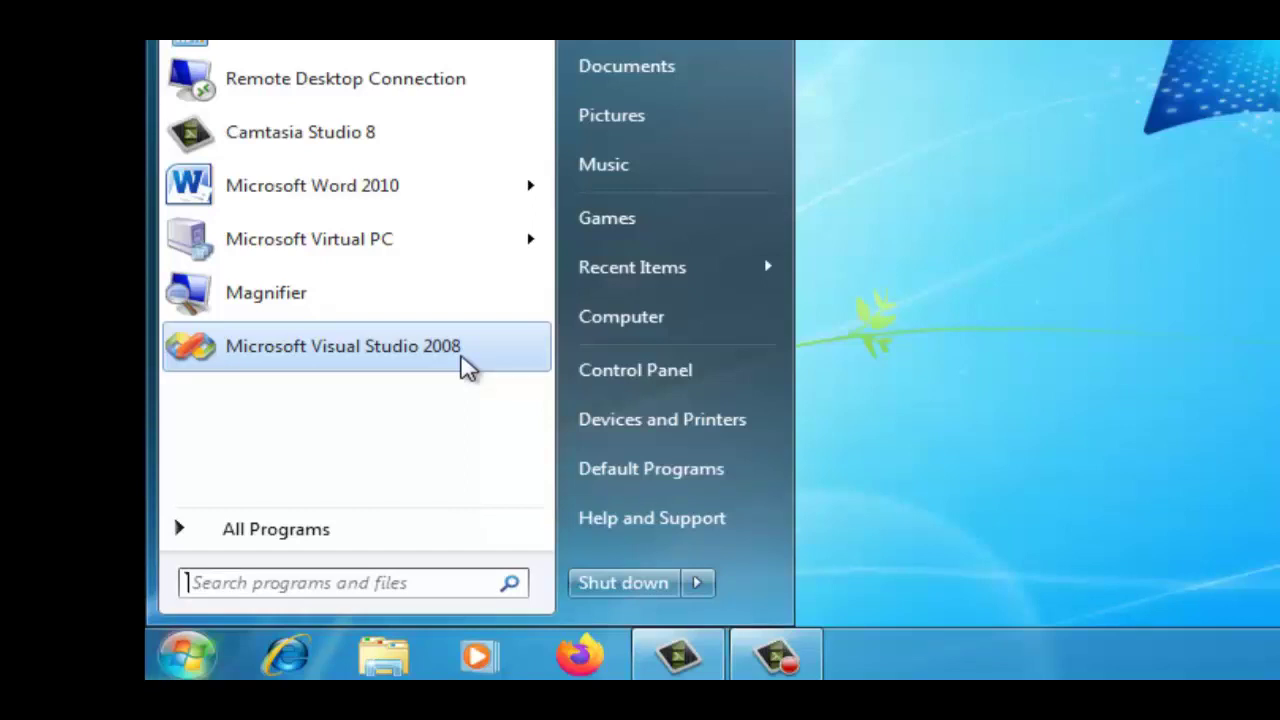
click(1184, 402)
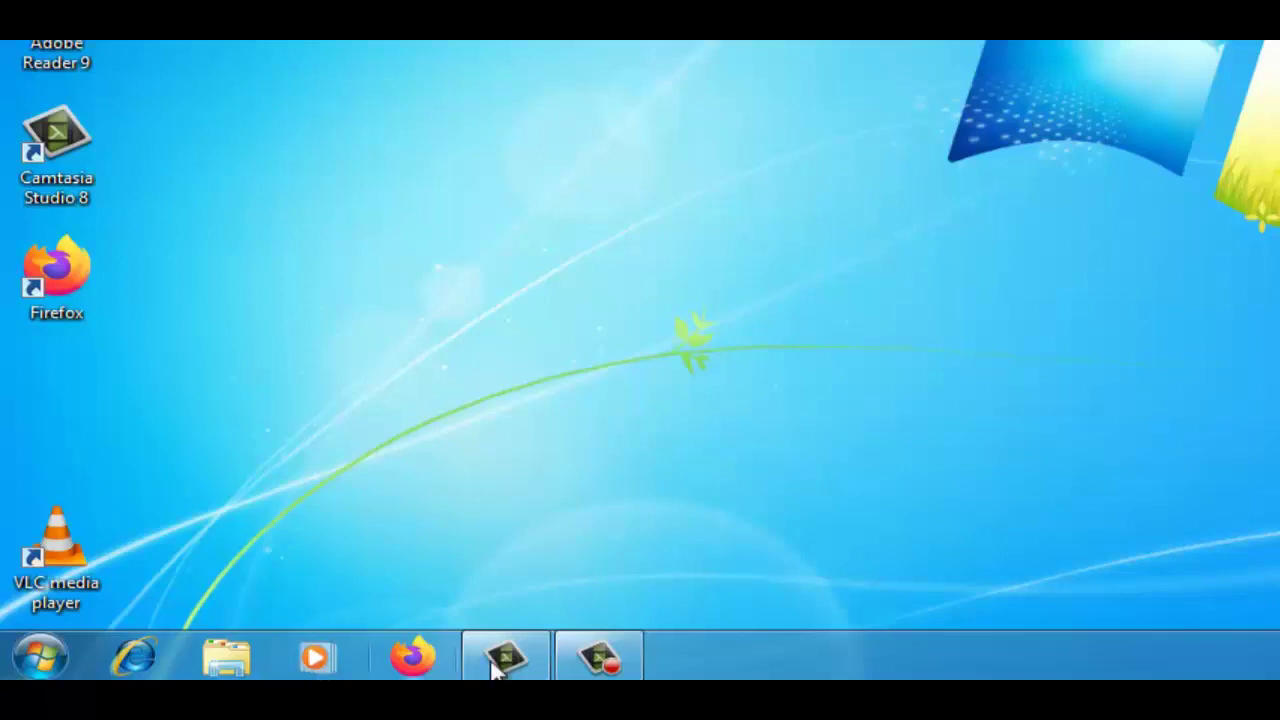
mouse_move(474, 663)
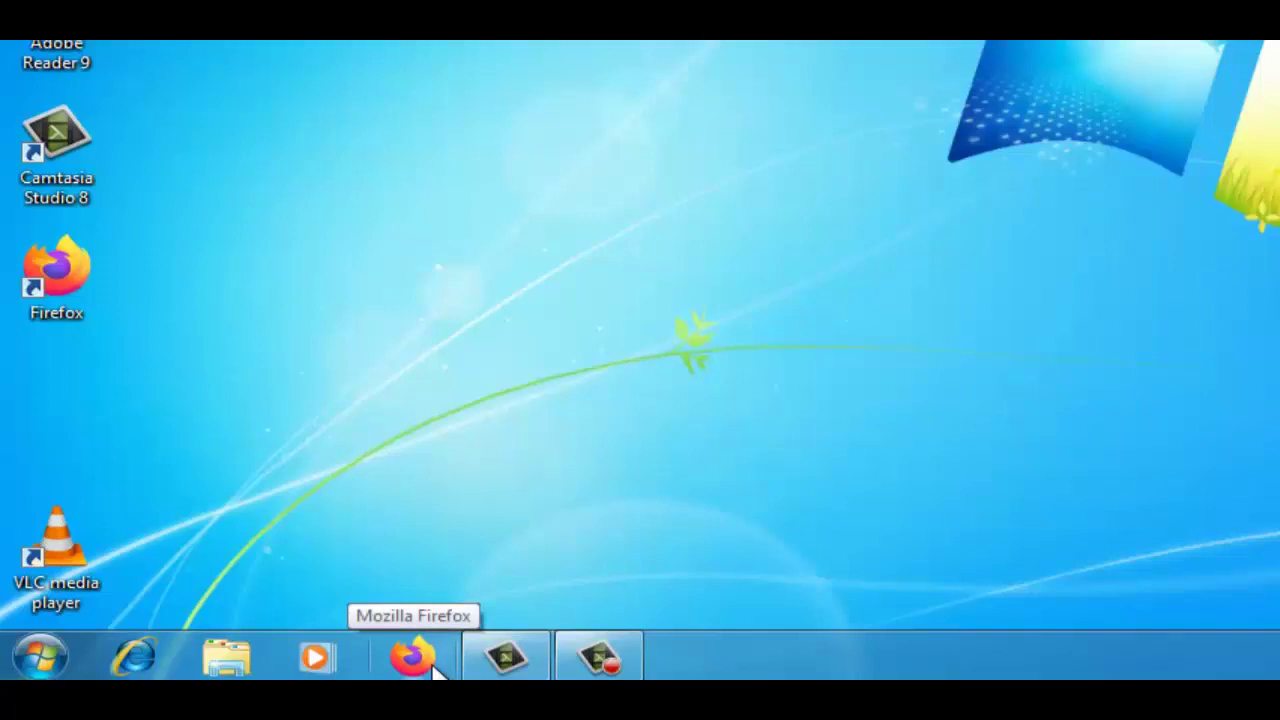
click(66, 277)
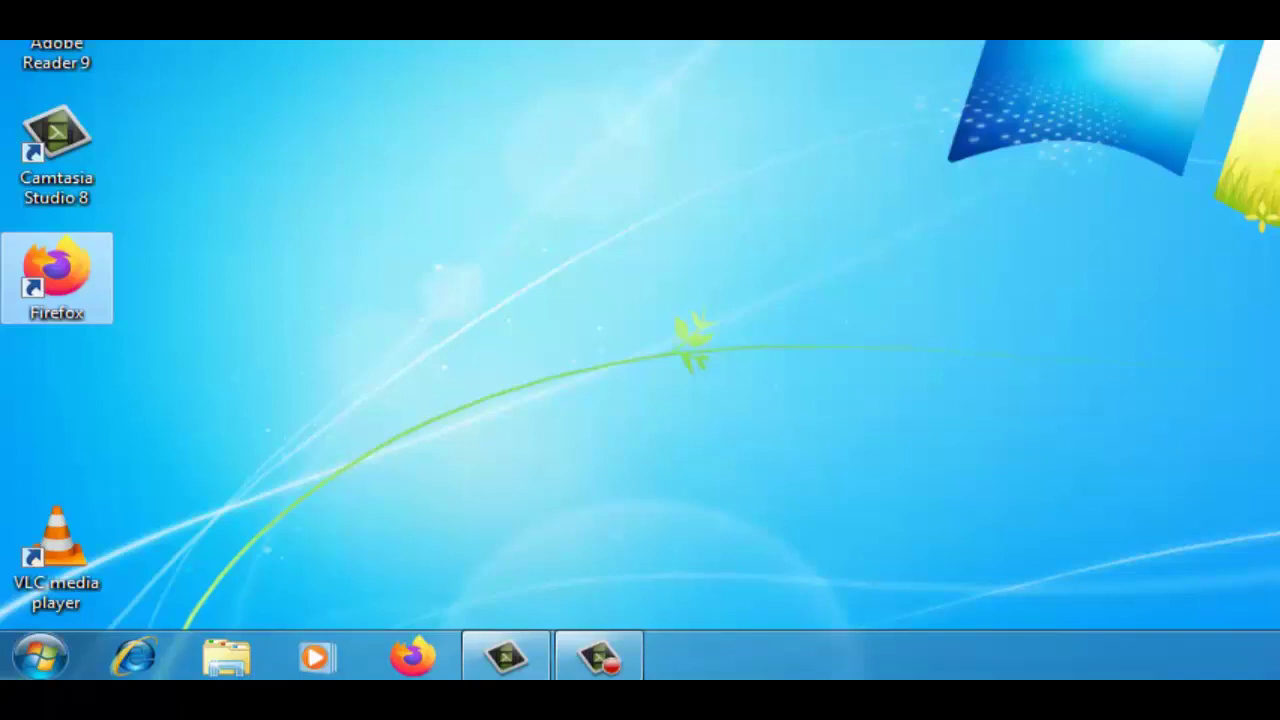
Launch Microsoft Word 2010 and Calculator from the Start menu
click(18, 668)
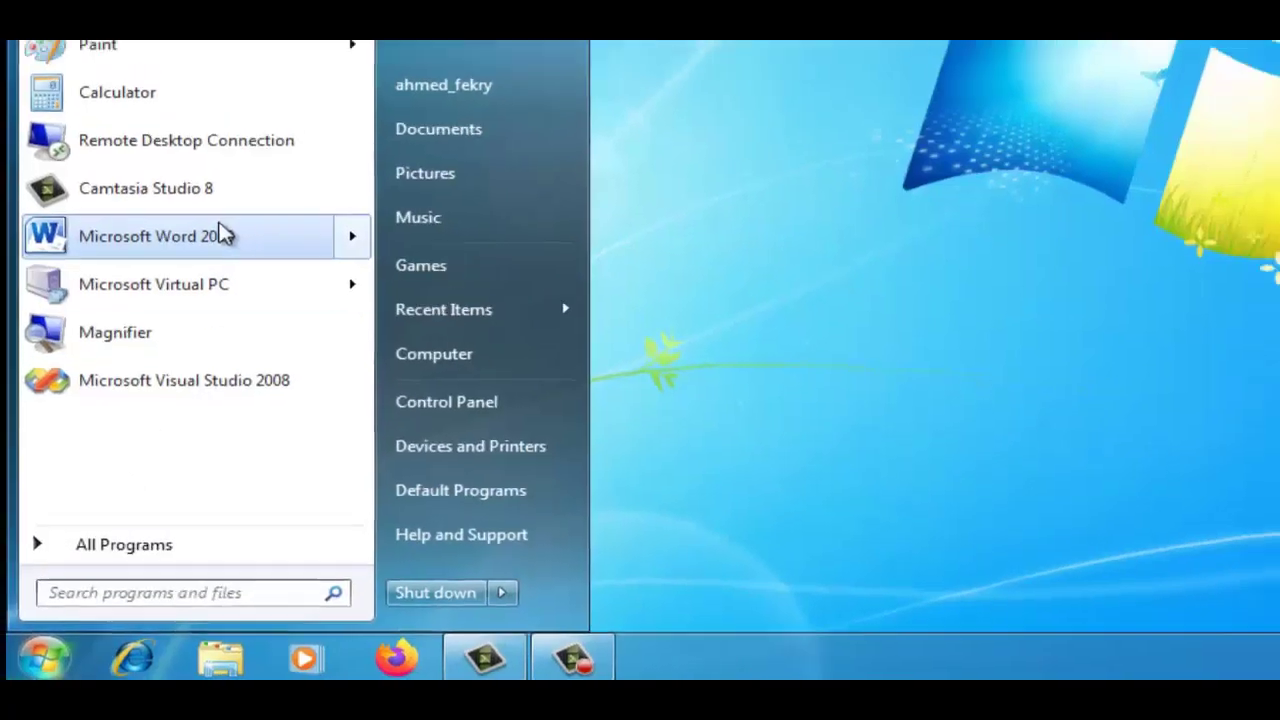
mouse_move(225, 210)
click(192, 362)
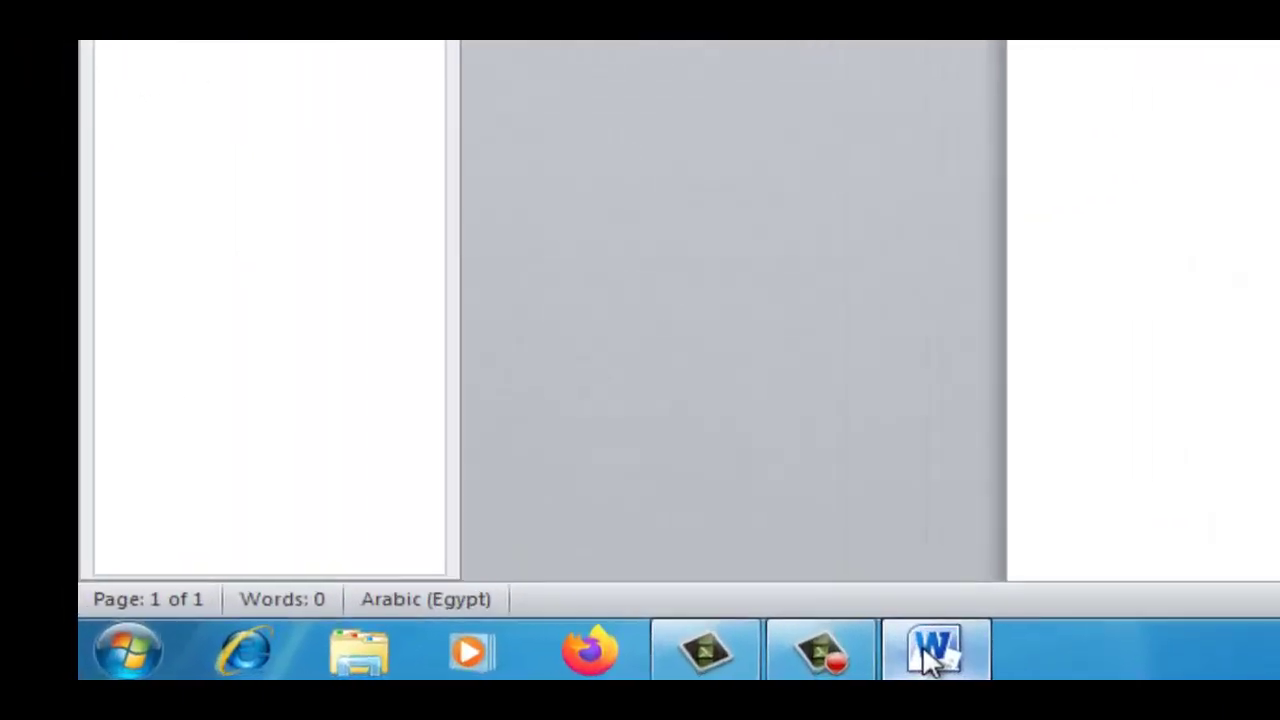
mouse_move(377, 669)
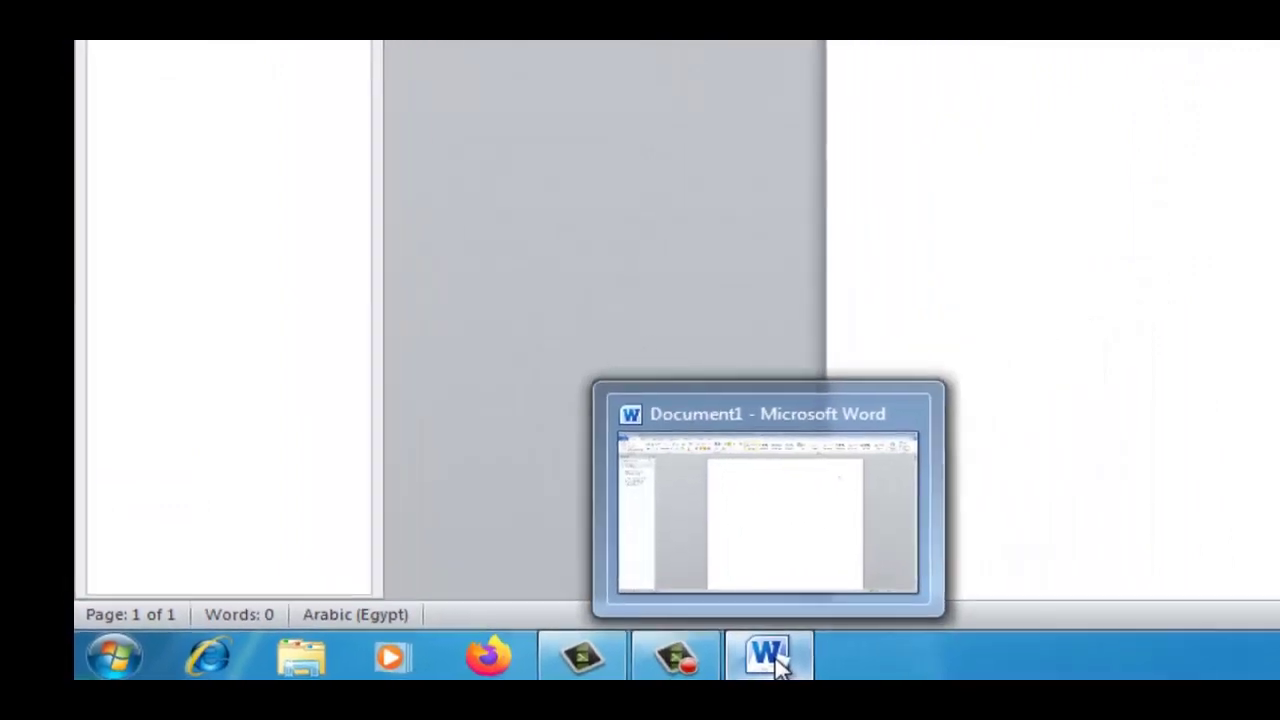
click(113, 656)
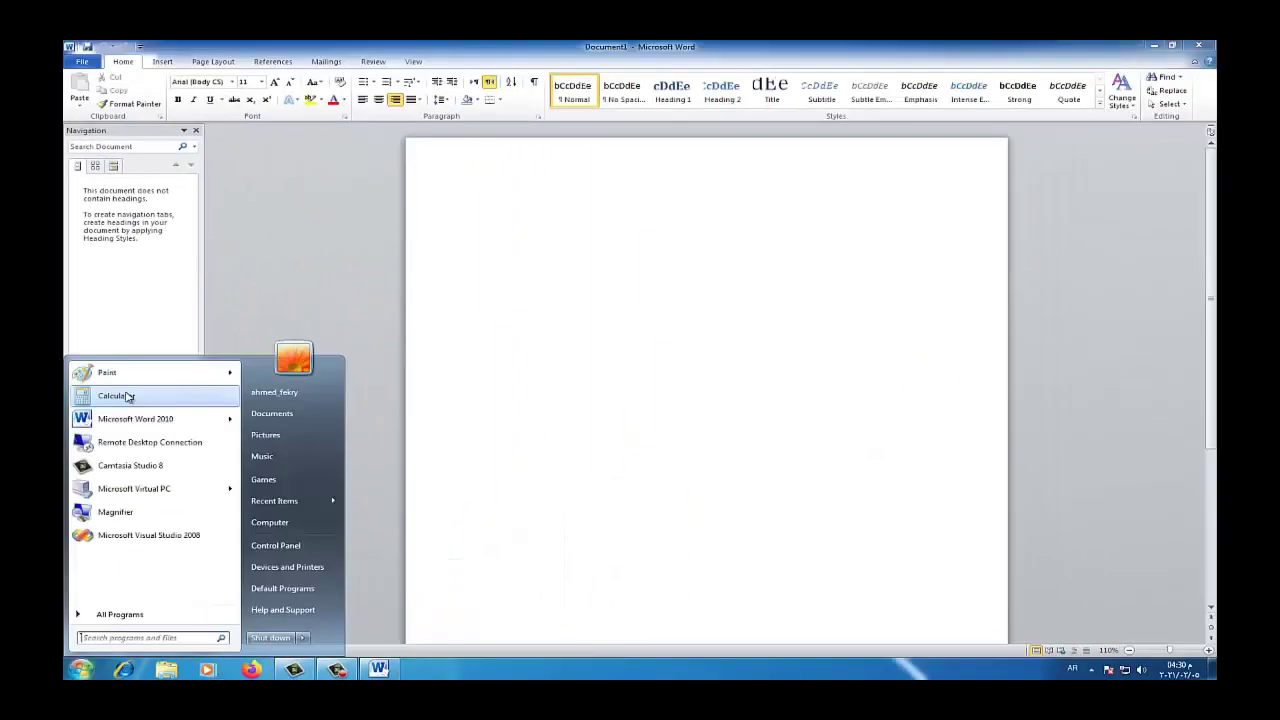
click(126, 396)
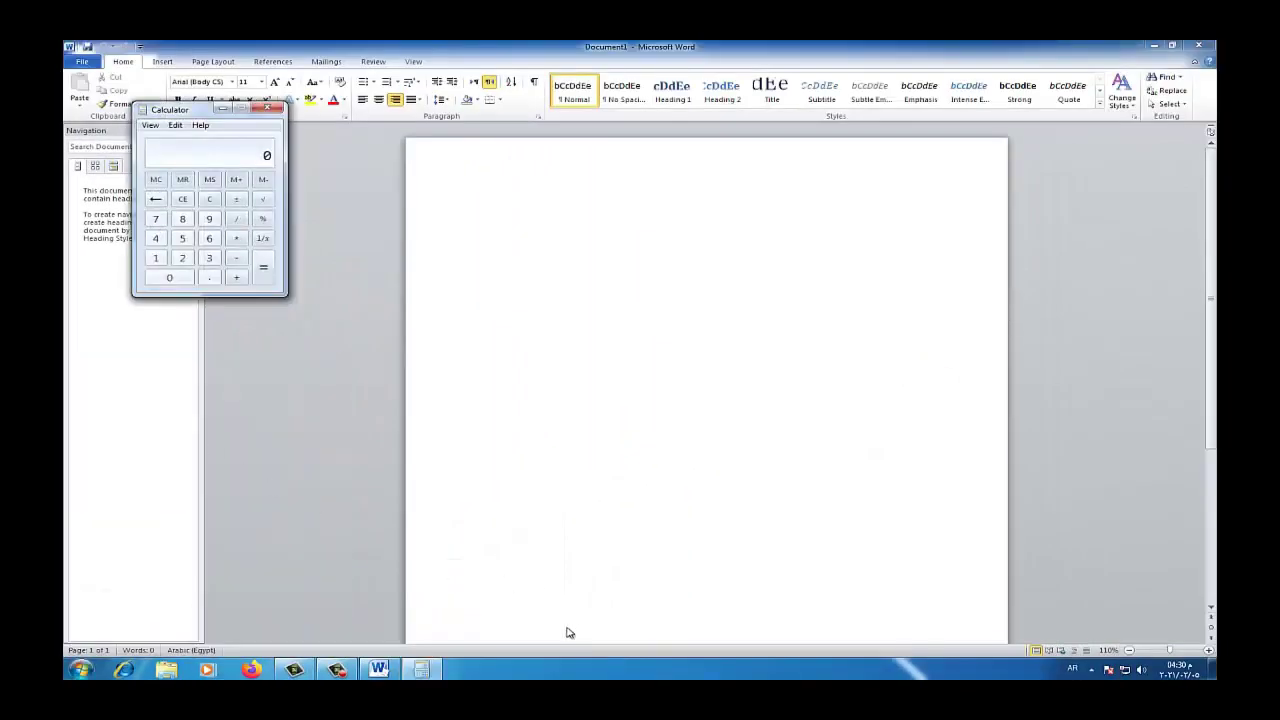
Switch between Word and Calculator, minimize and restore Calculator, then close both
click(378, 670)
click(410, 675)
click(412, 675)
click(420, 675)
click(268, 108)
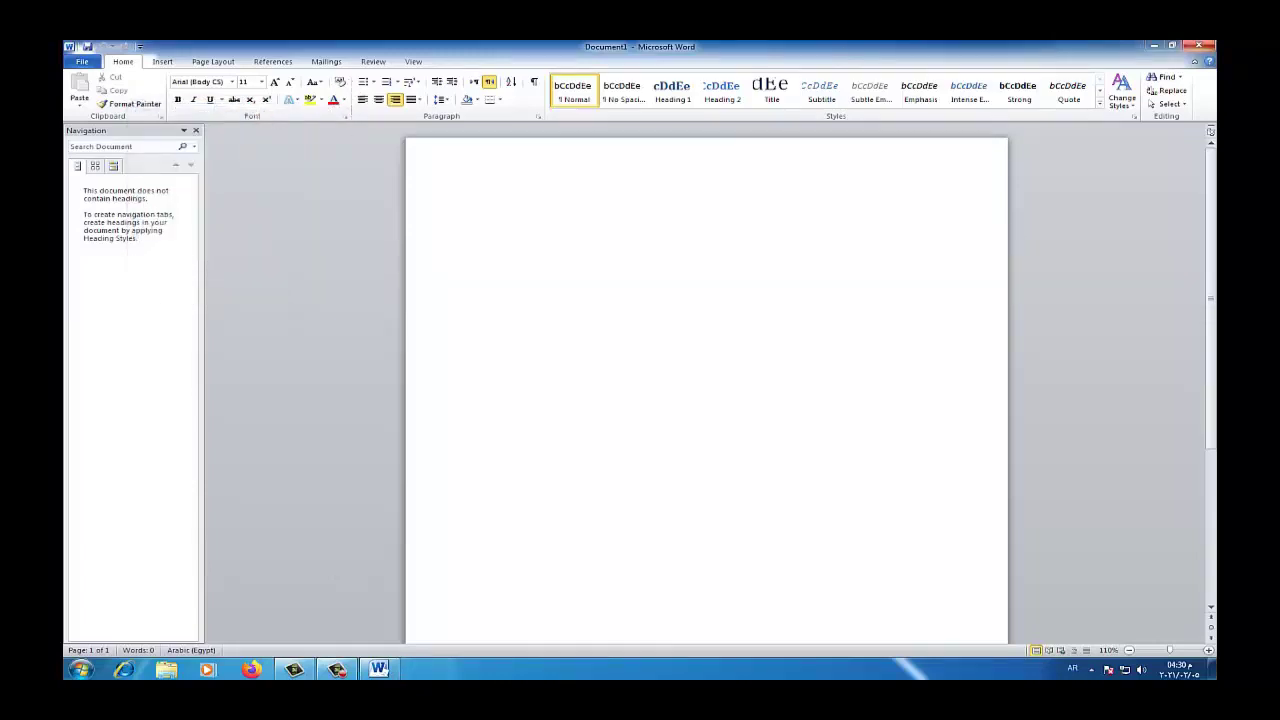
click(1199, 46)
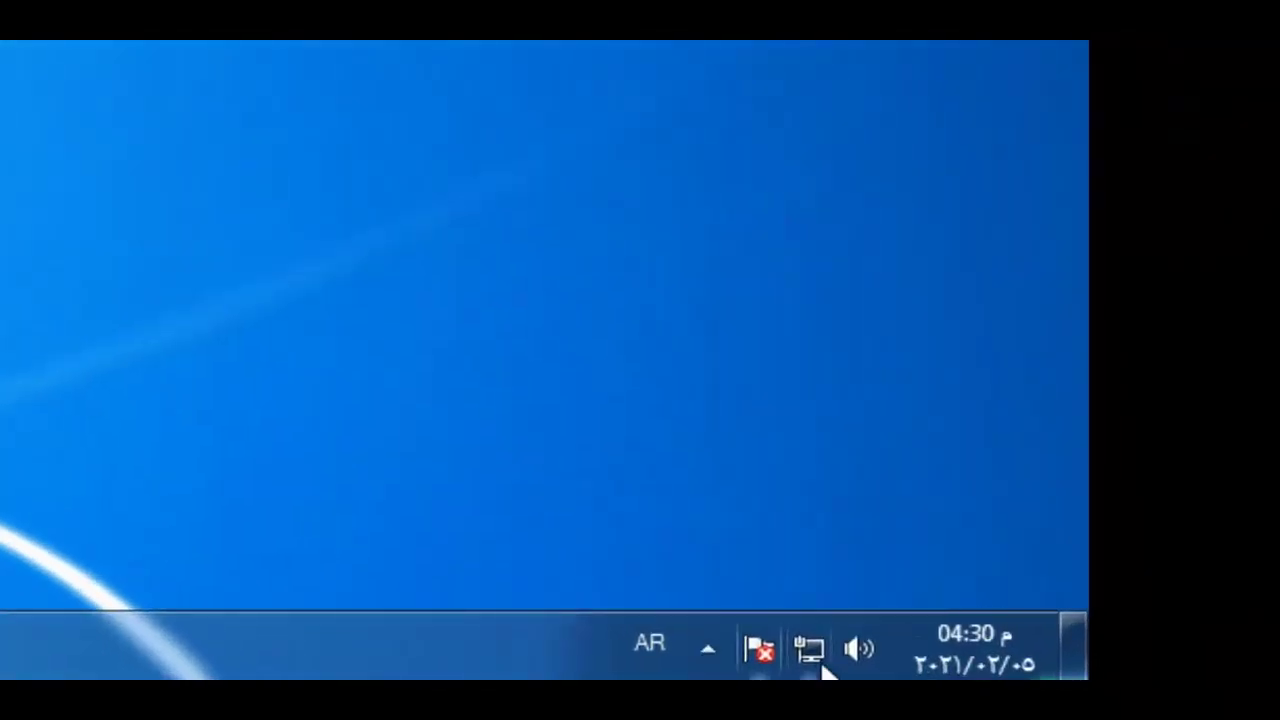
View the calendar and clock, then the hidden notification-area icons, dismissing each
mouse_move(812, 645)
click(950, 670)
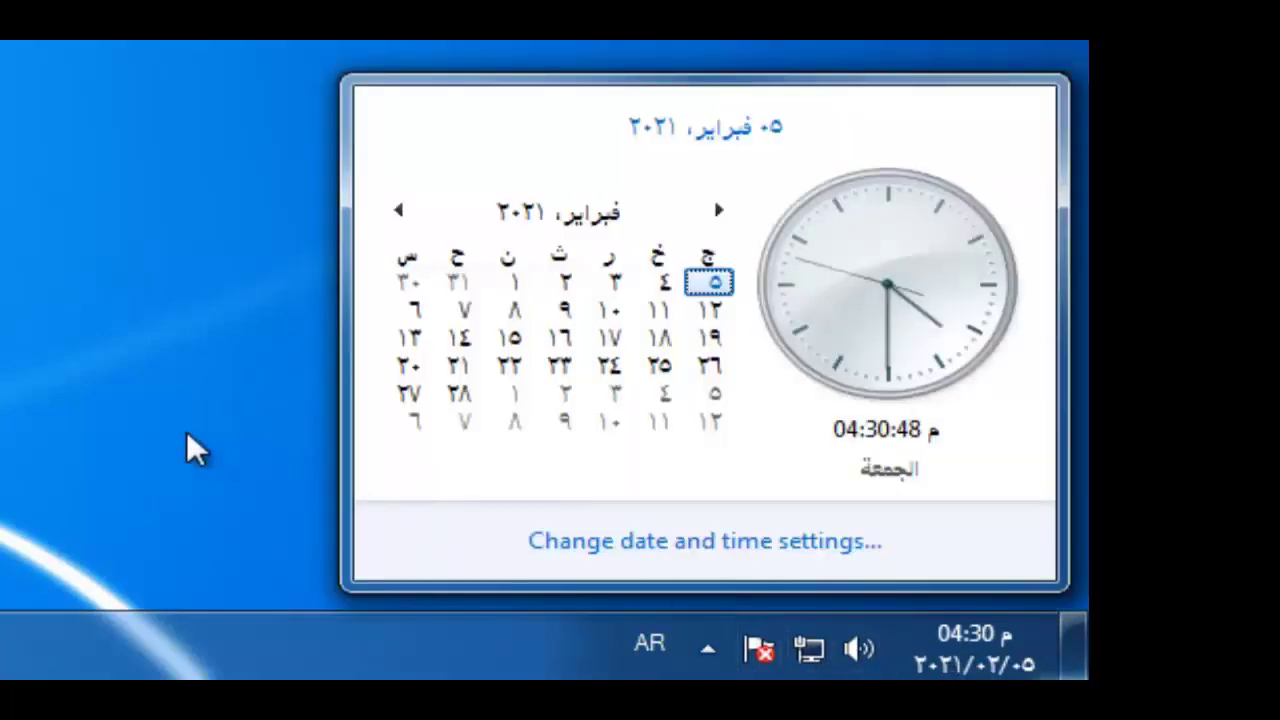
click(113, 362)
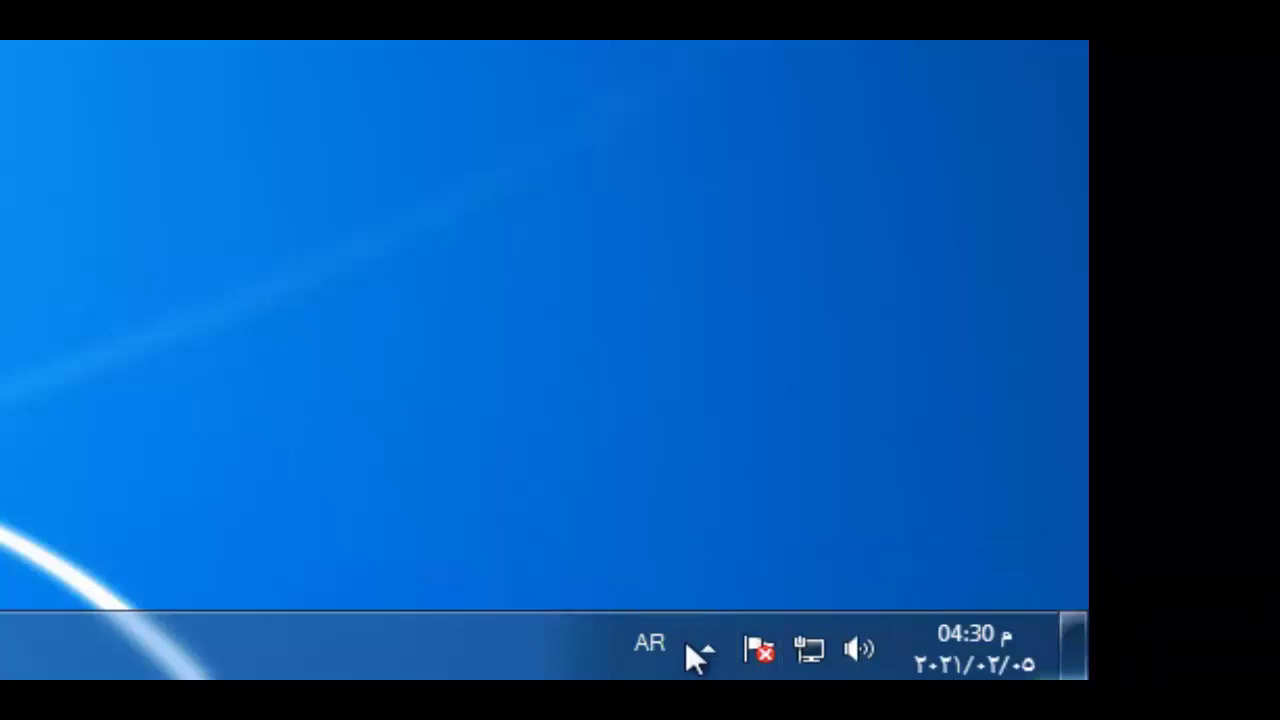
click(708, 651)
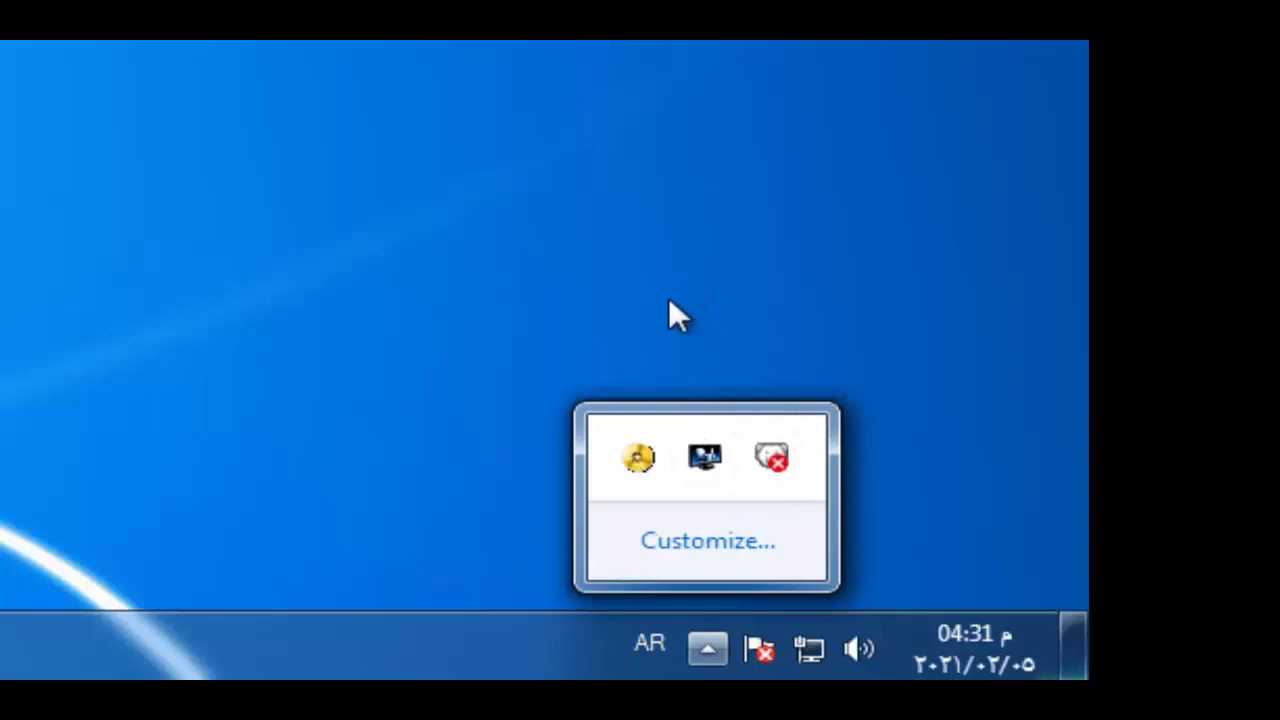
click(248, 402)
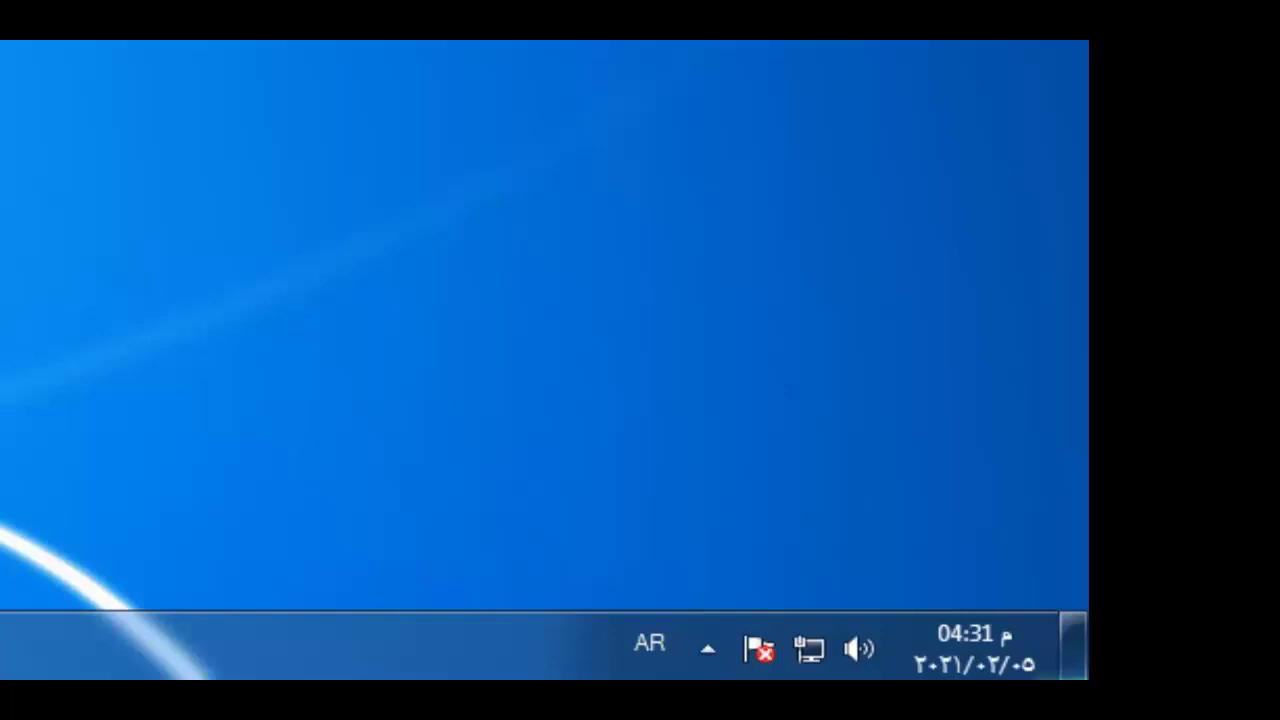
Uncheck Lock the taskbar from the taskbar's right-click menu
mouse_move(1026, 633)
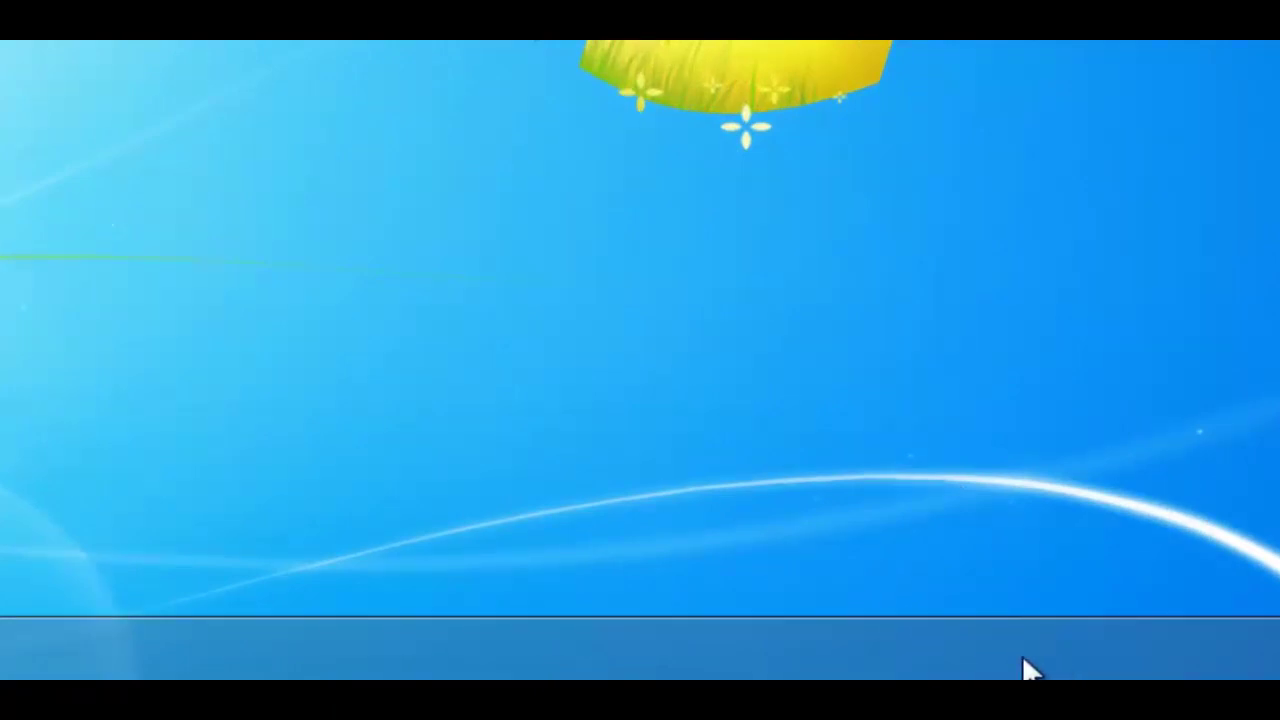
right_click(785, 667)
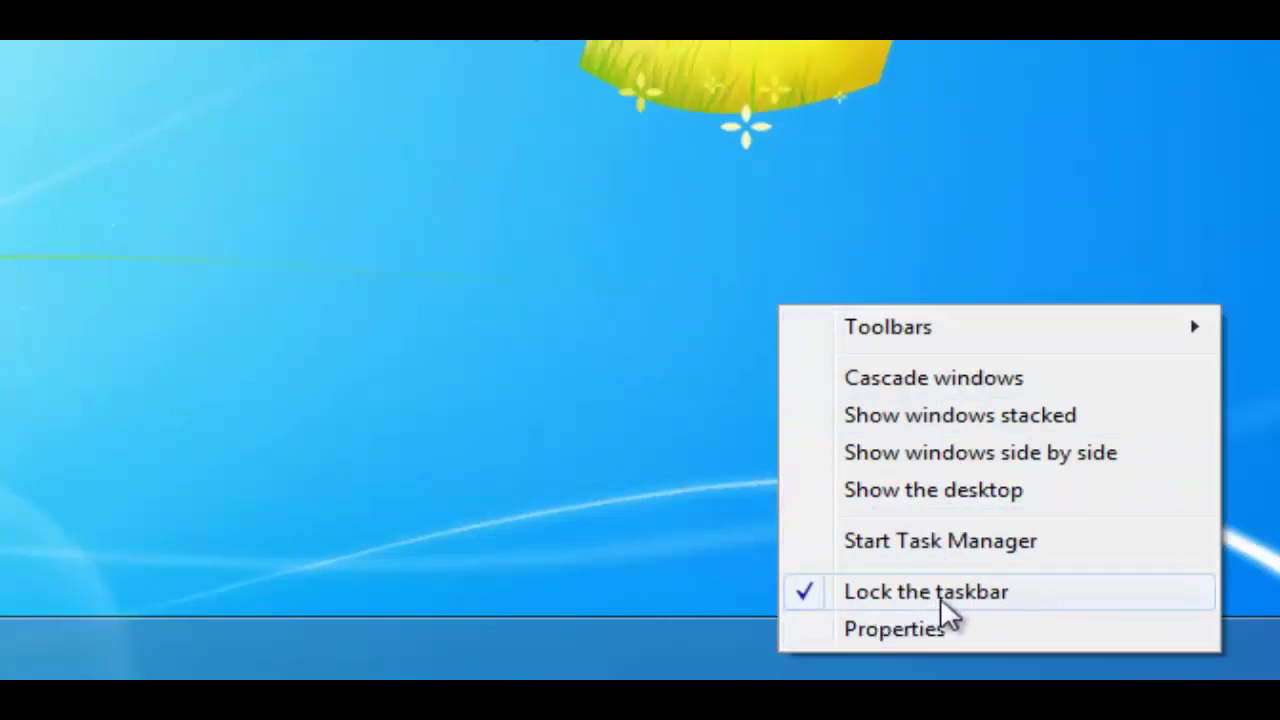
click(803, 592)
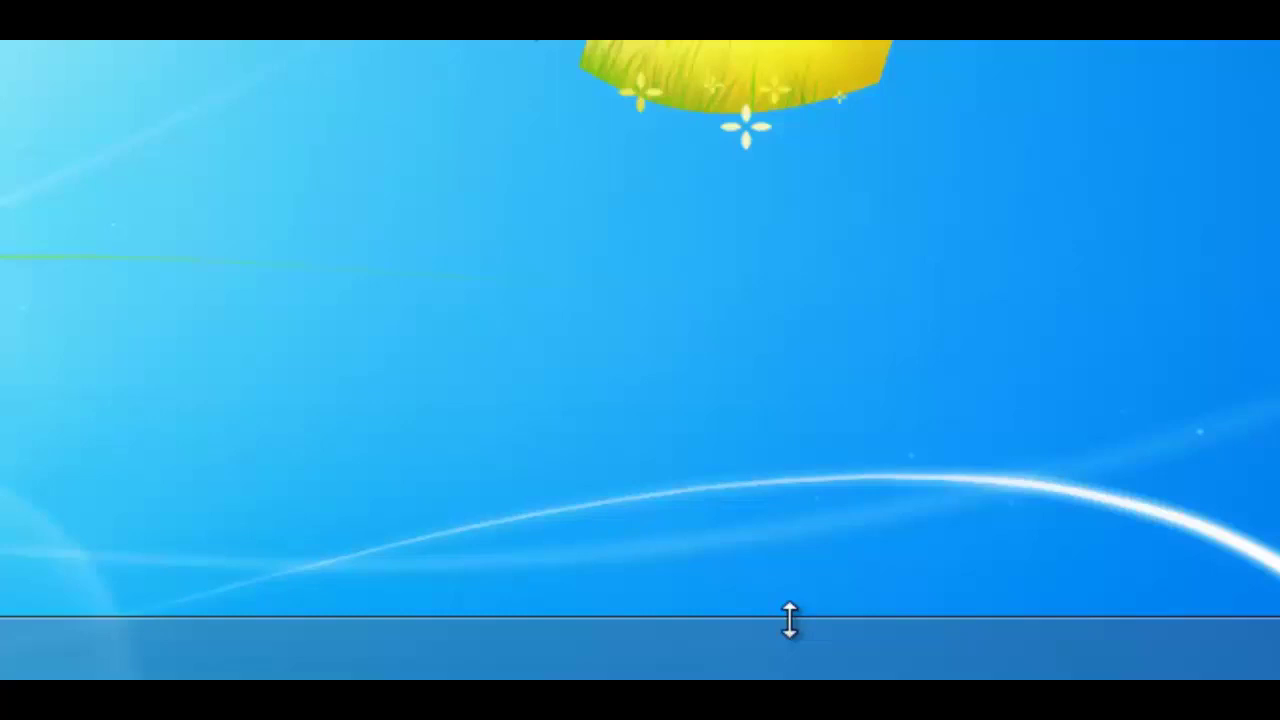
drag(789, 619, 802, 454)
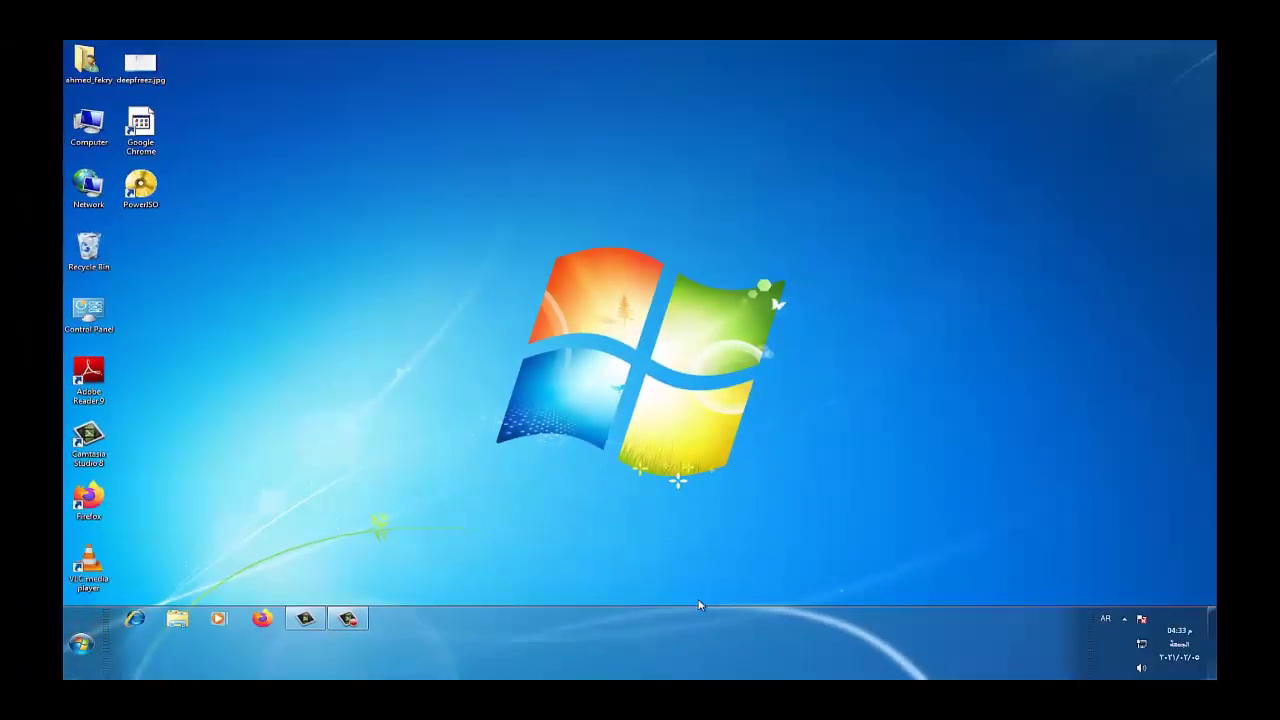
drag(700, 608, 702, 648)
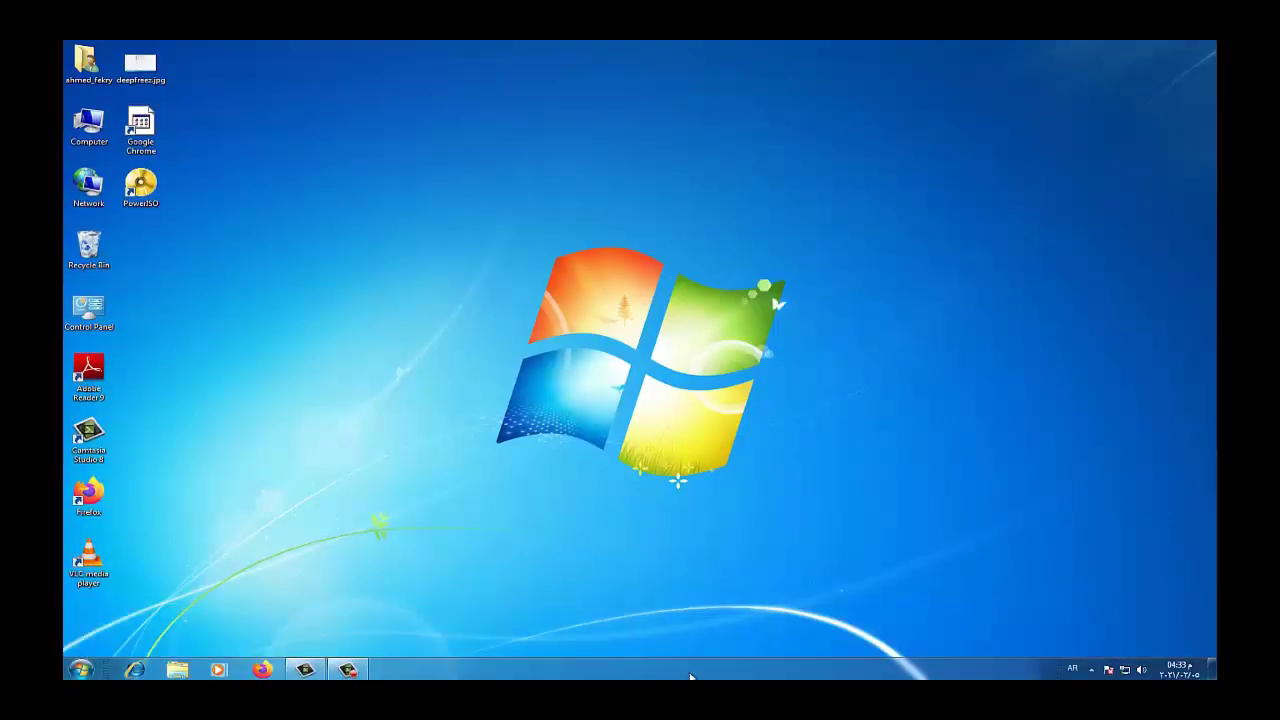
drag(687, 678, 1079, 460)
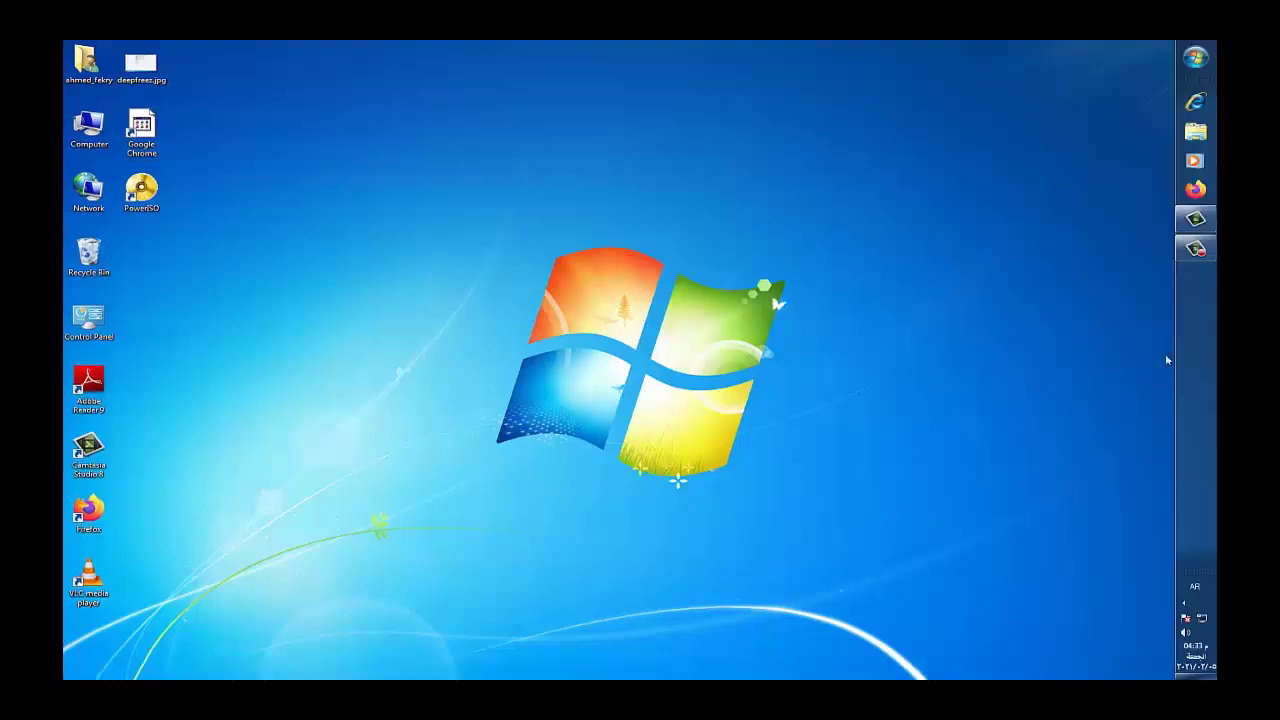
click(1199, 60)
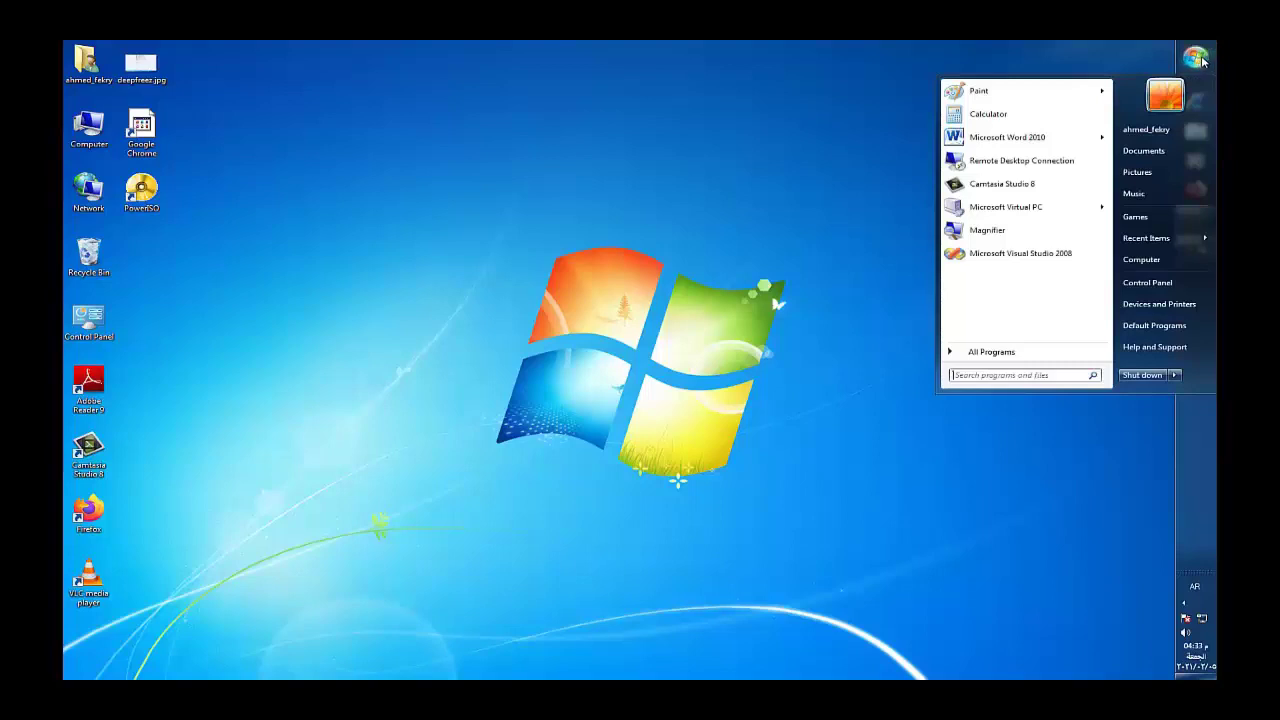
click(1206, 487)
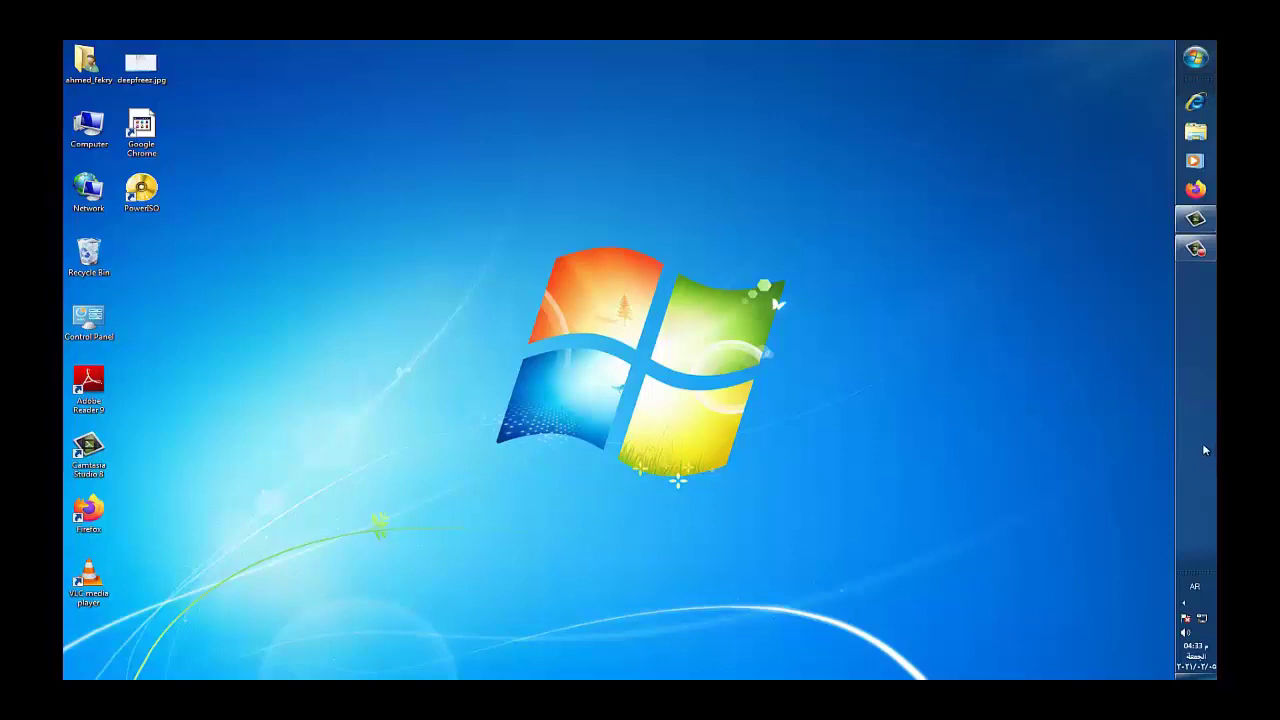
drag(1205, 450, 228, 287)
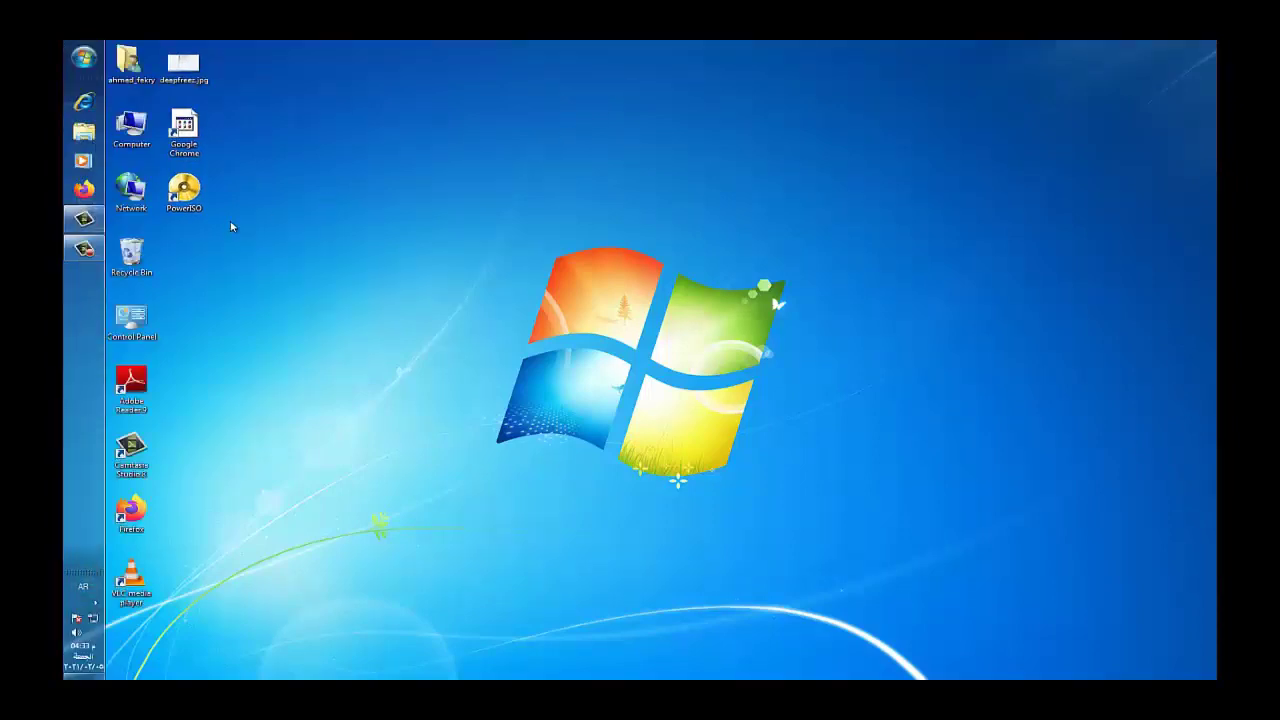
drag(84, 317, 487, 62)
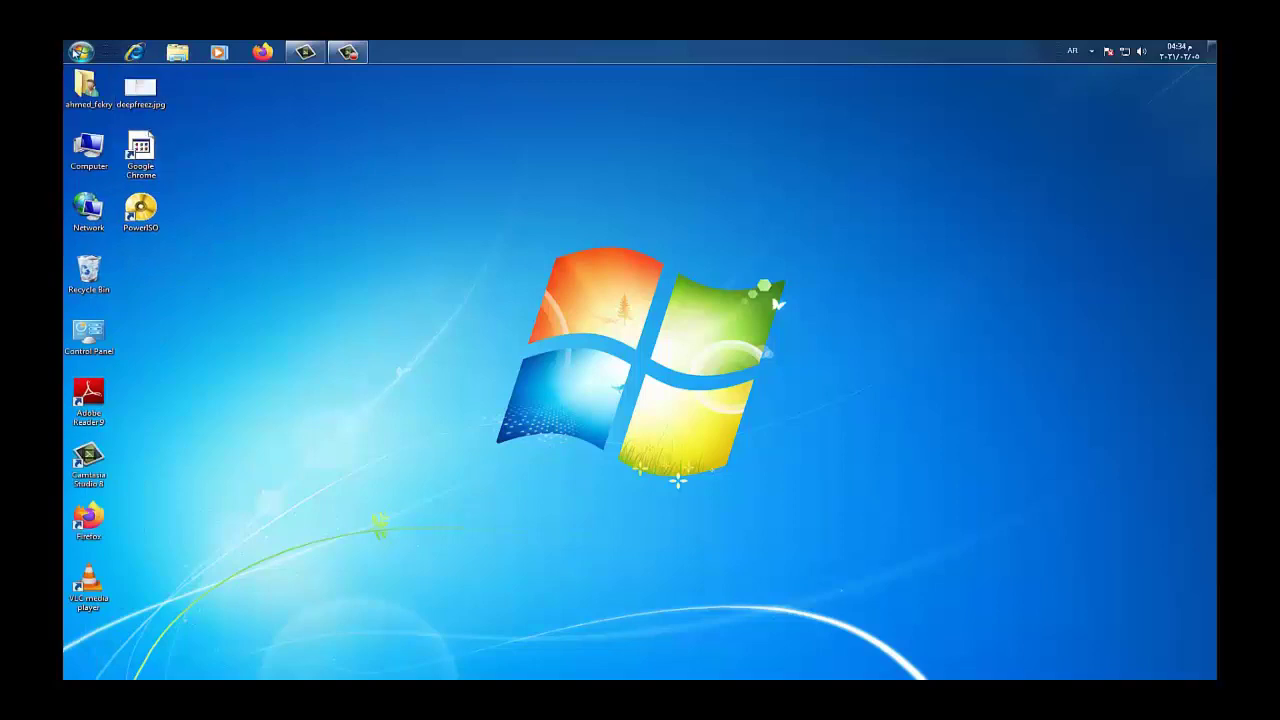
click(78, 51)
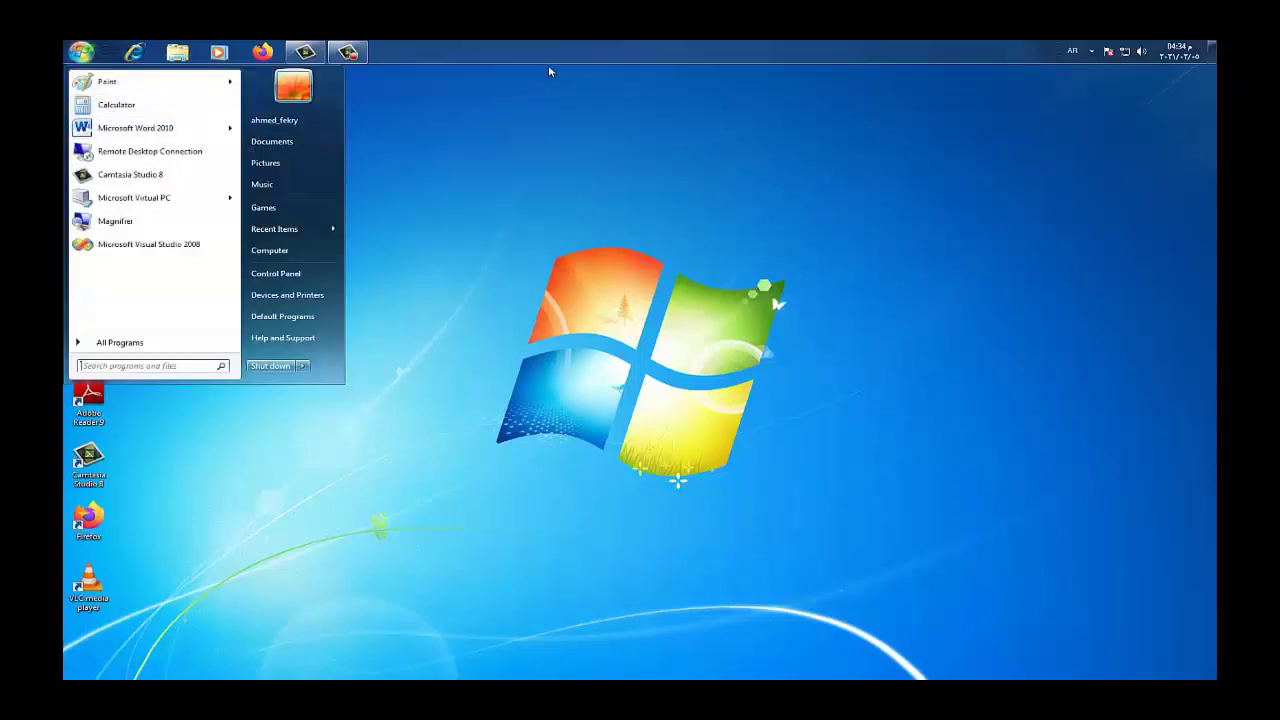
click(570, 50)
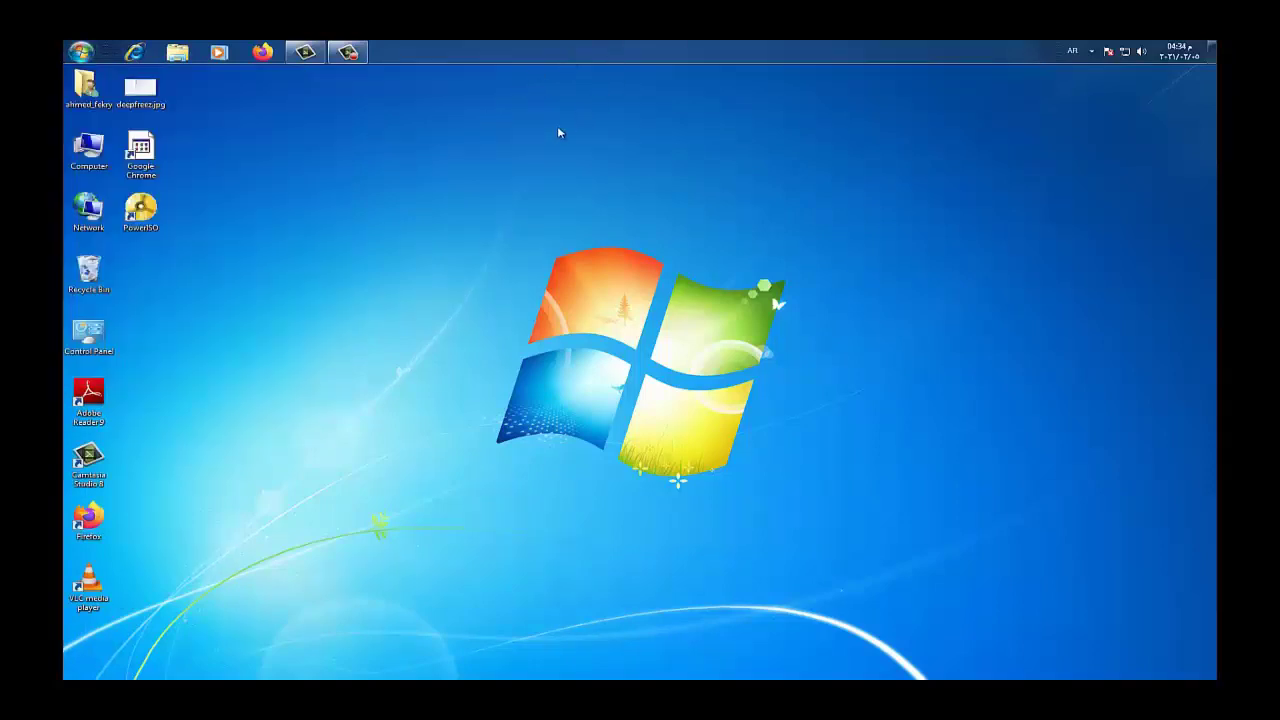
drag(559, 133, 151, 349)
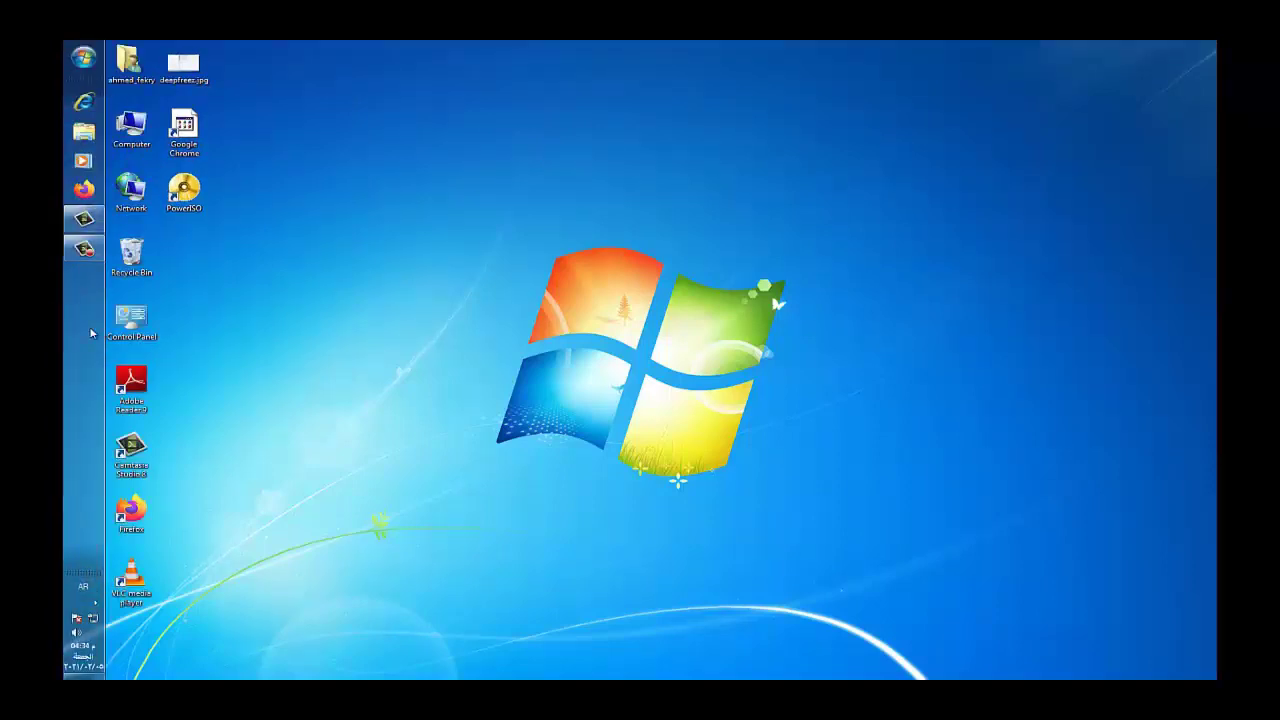
click(85, 58)
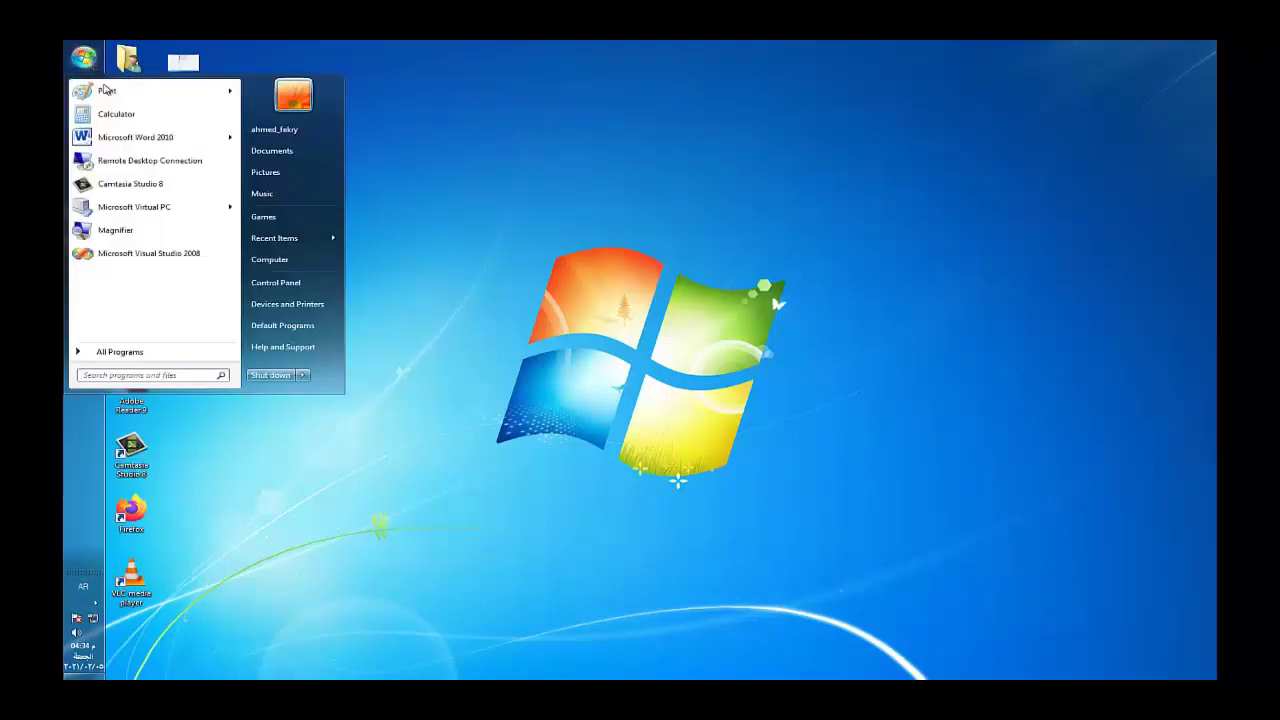
click(325, 383)
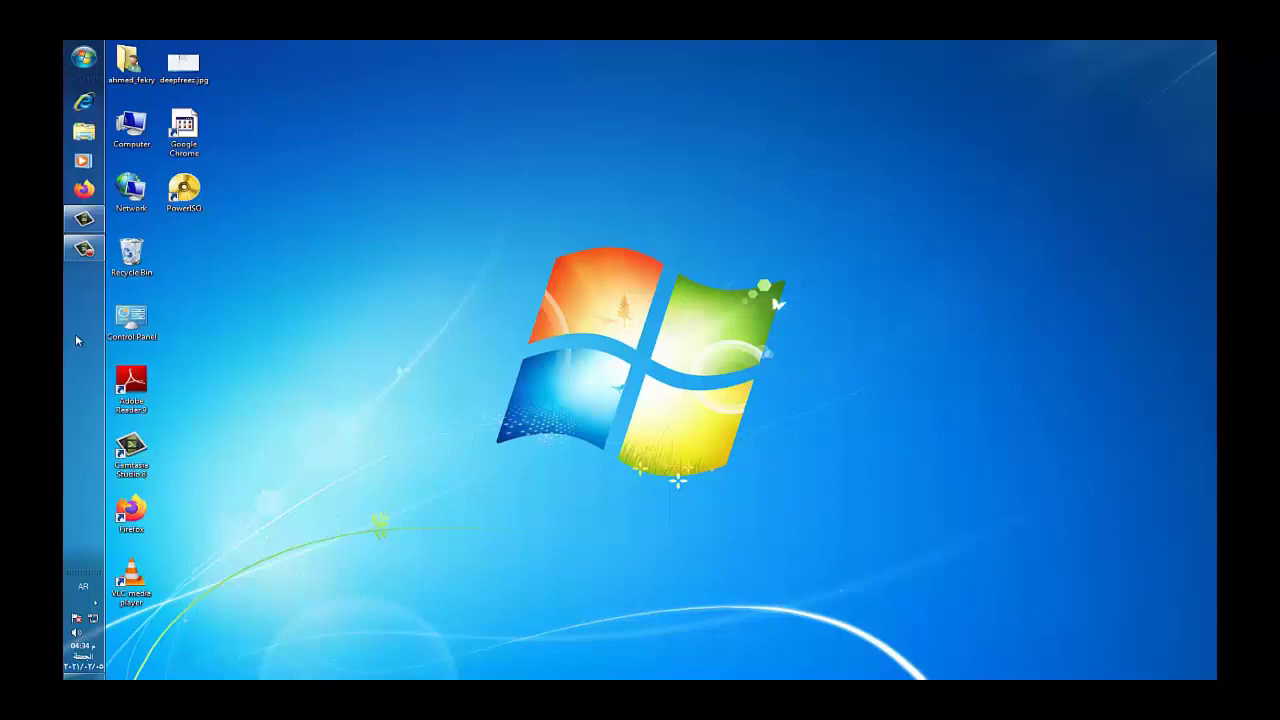
drag(76, 340, 430, 628)
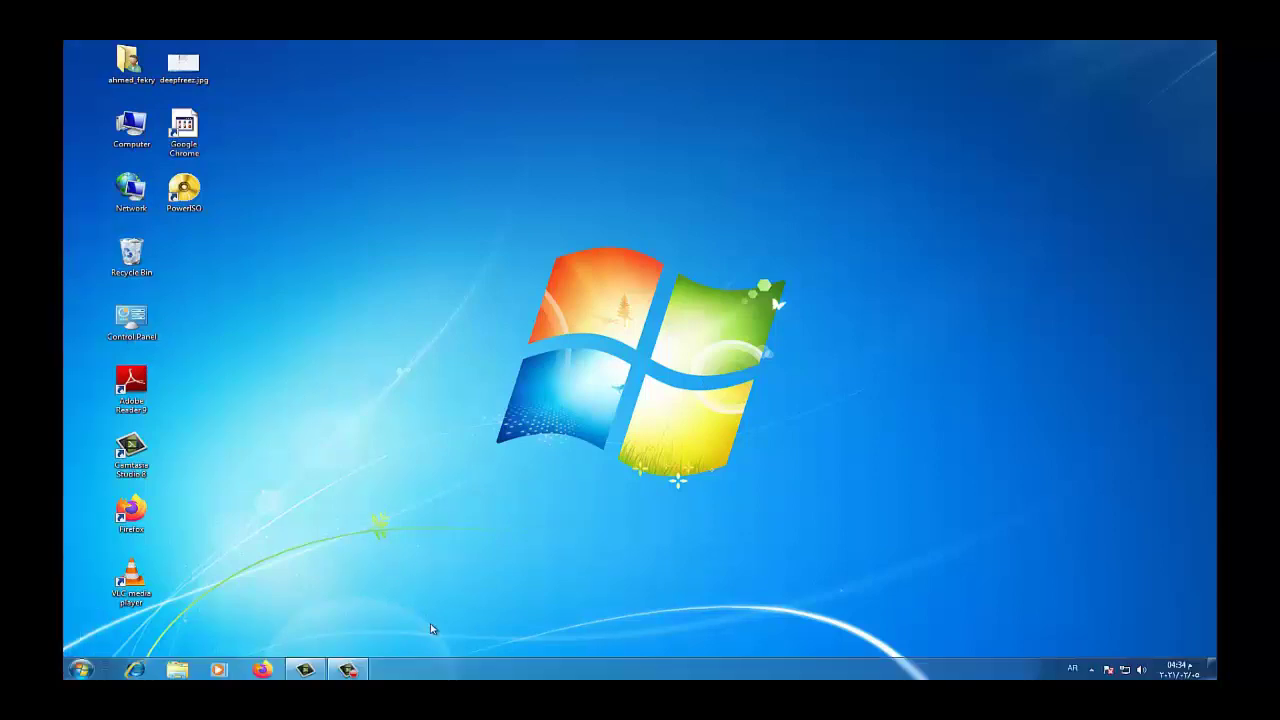
Check Lock the taskbar, then reopen the taskbar menu to confirm the checkmark
right_click(728, 679)
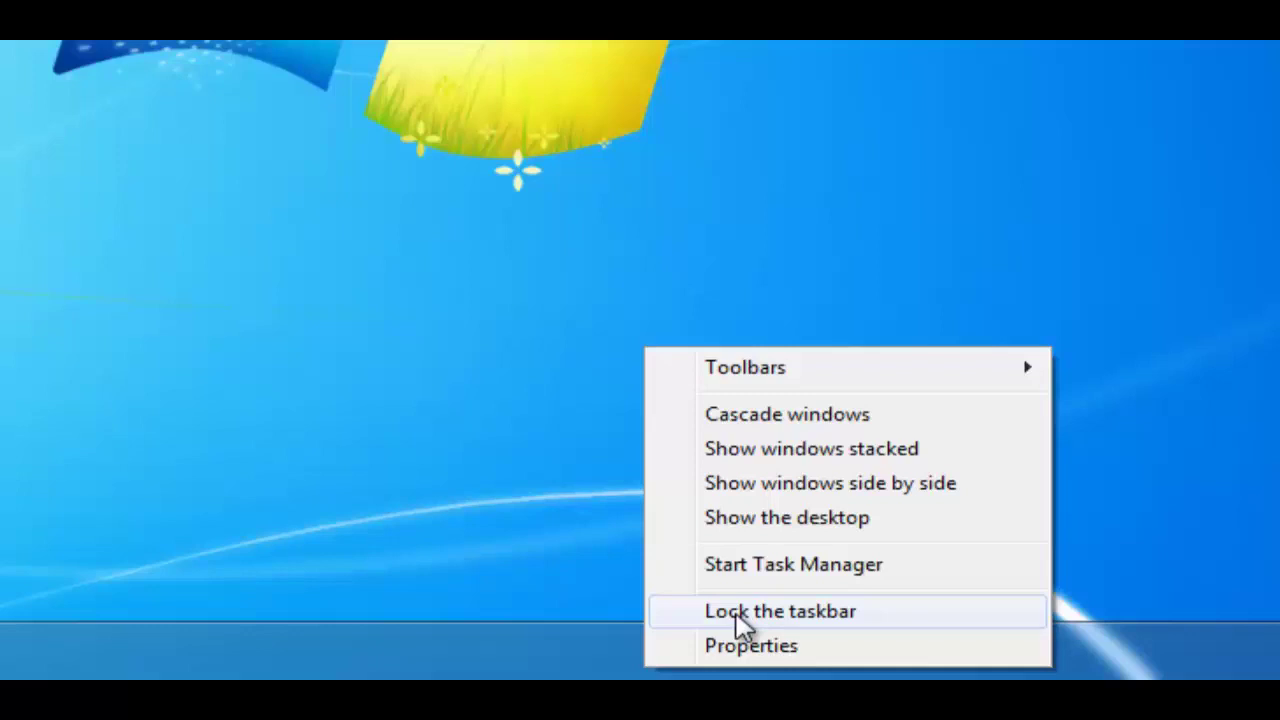
click(737, 612)
right_click(731, 636)
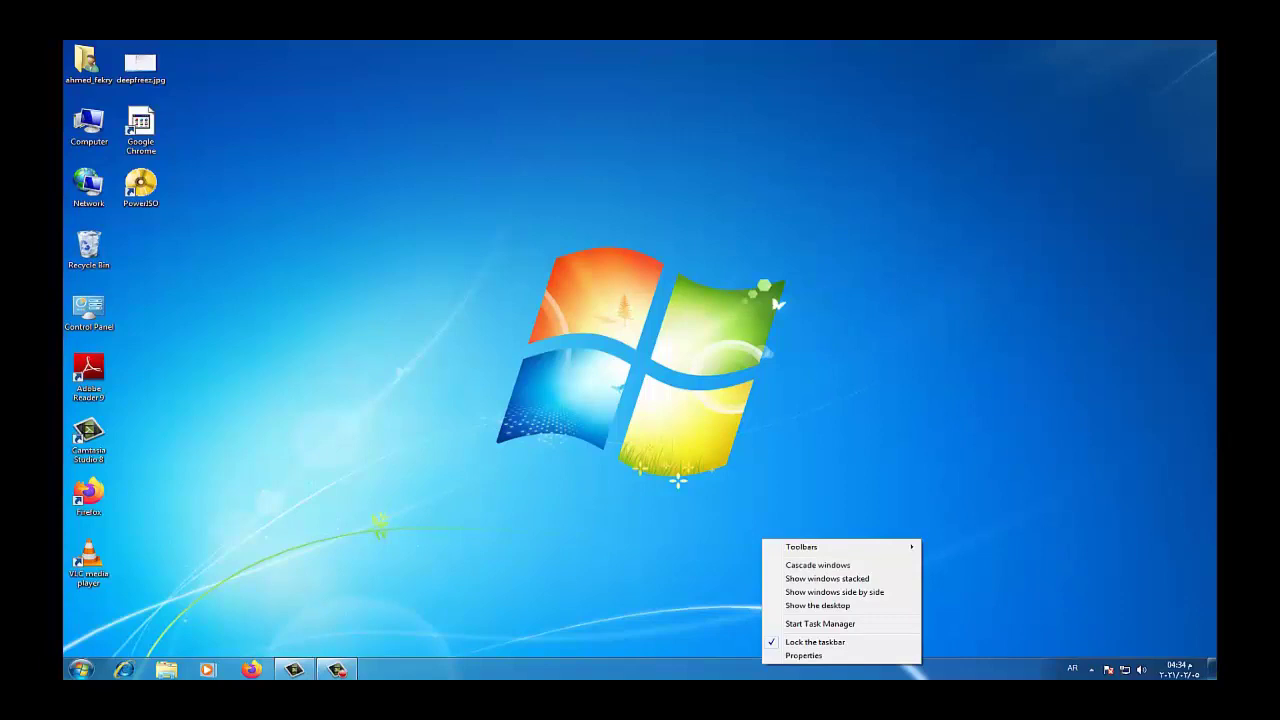
key(Escape)
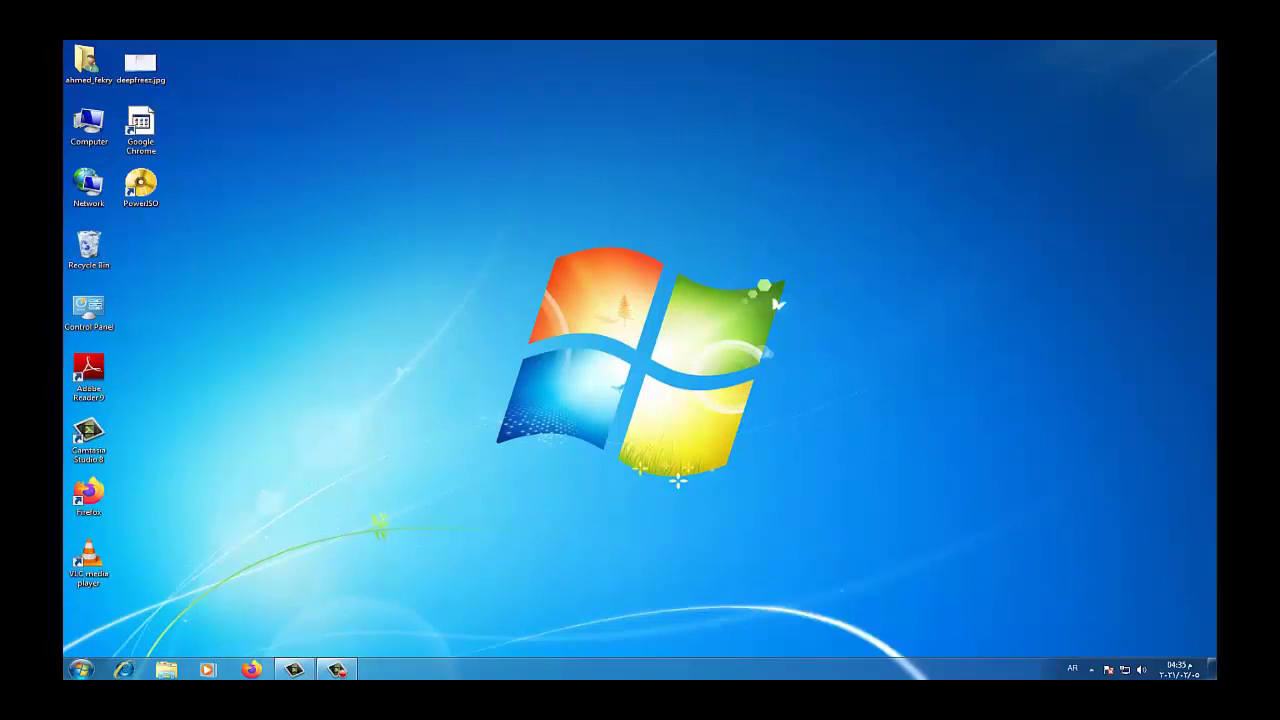
Open Taskbar and Start Menu Properties, centre it, and view the Start Menu and Taskbar tabs
right_click(766, 669)
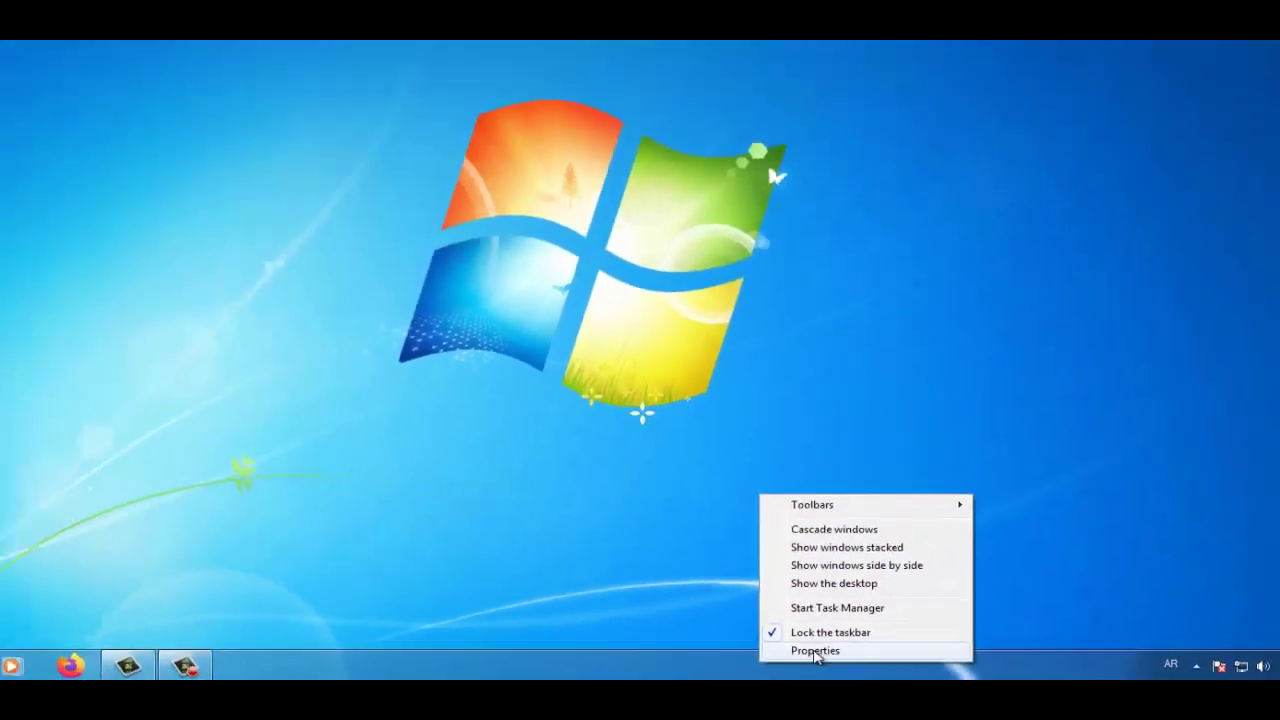
click(826, 641)
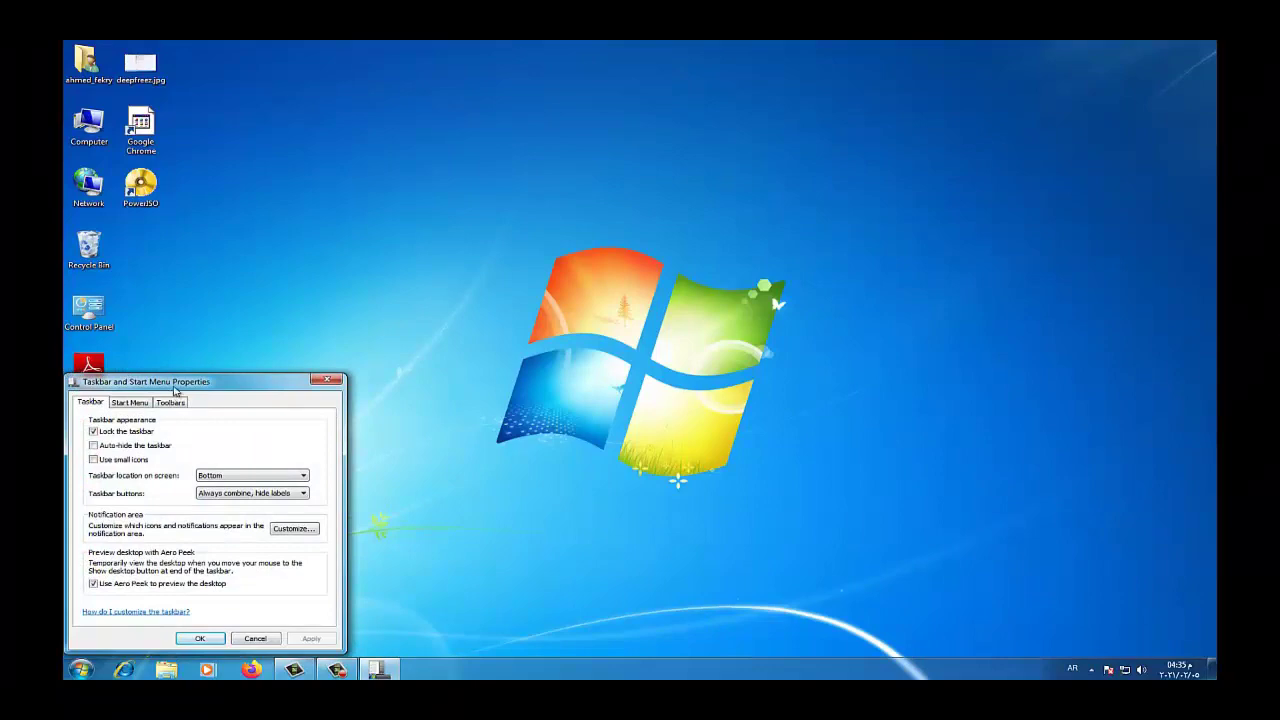
drag(175, 390, 497, 296)
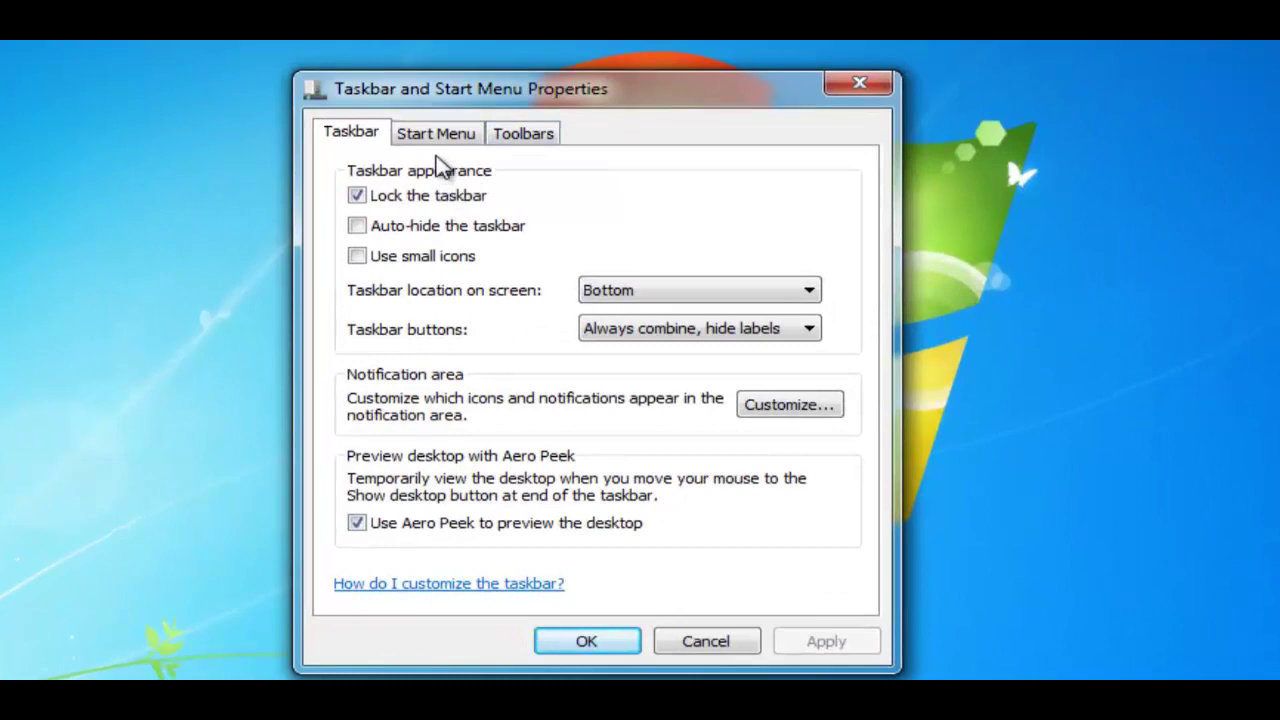
click(437, 136)
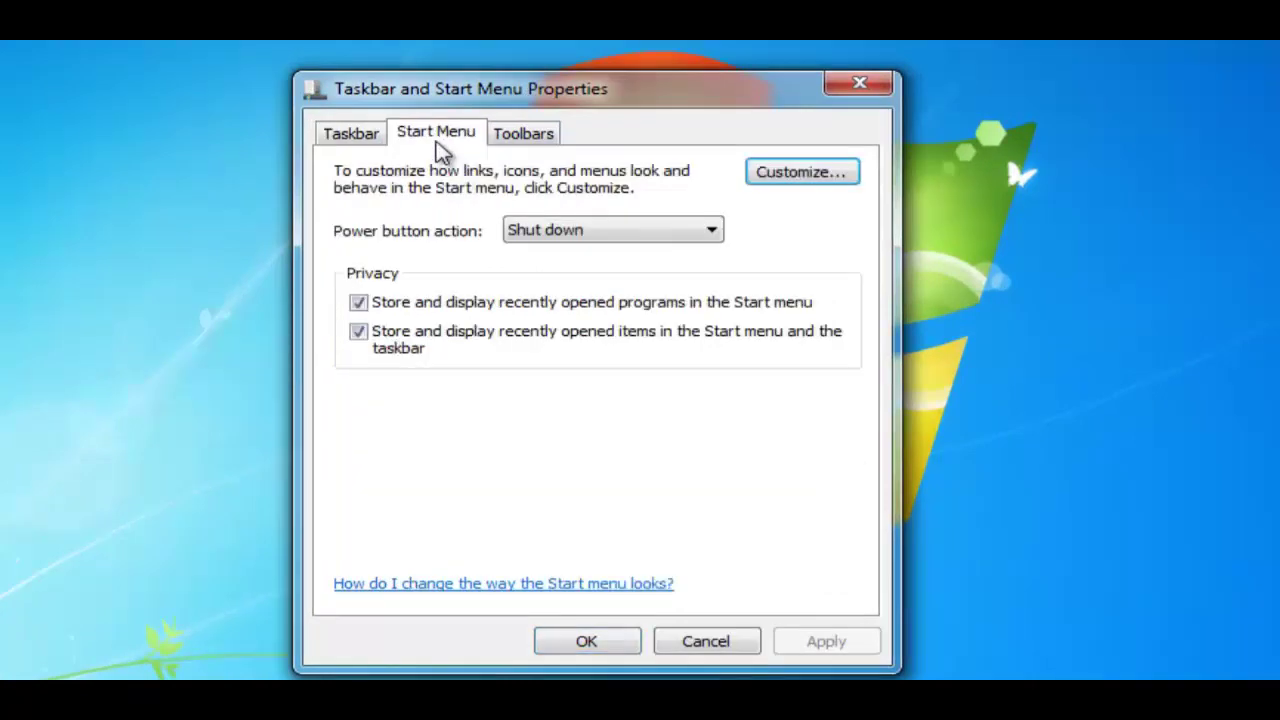
click(351, 137)
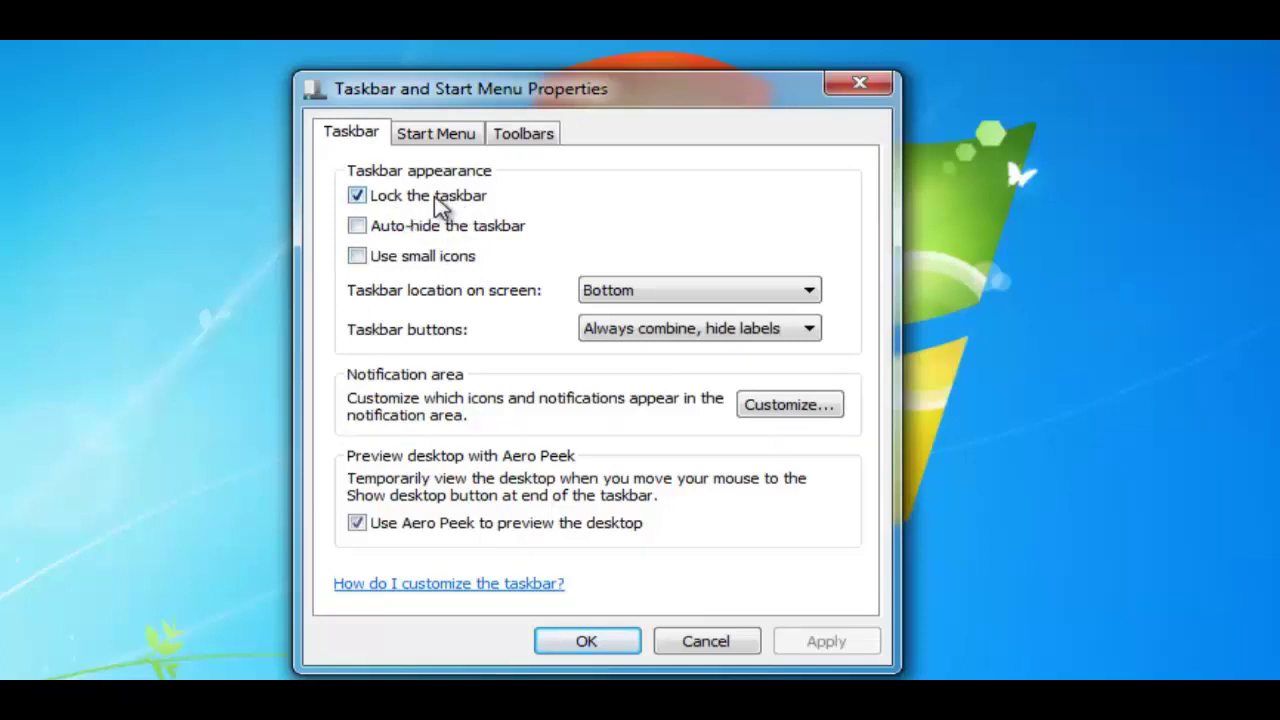
Toggle Lock the taskbar off and on, enable Auto-hide the taskbar, and apply with OK
click(357, 196)
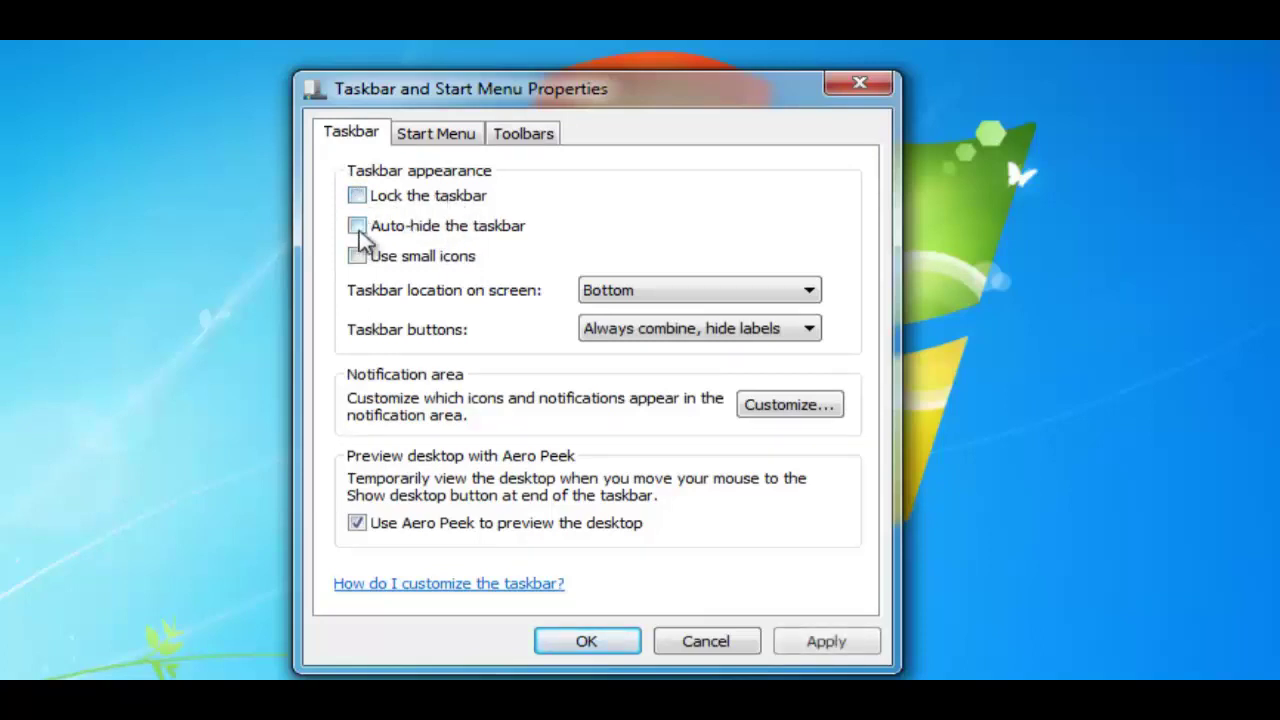
click(357, 196)
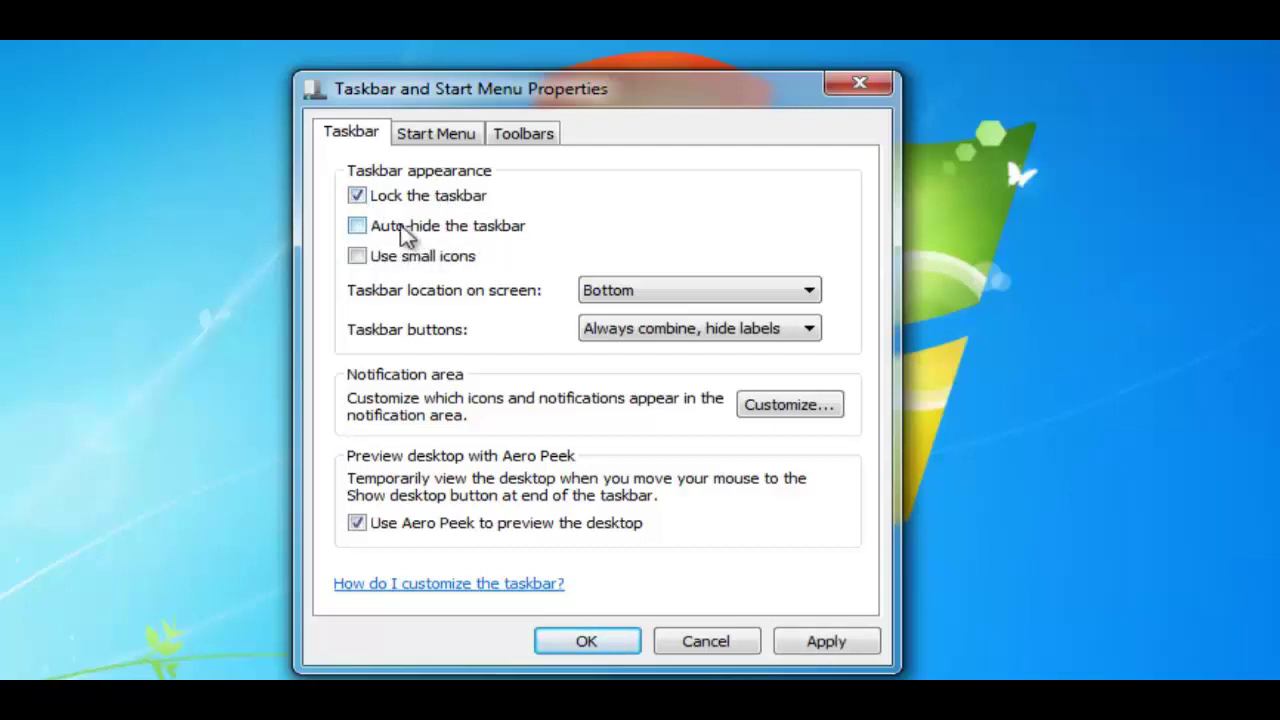
click(358, 228)
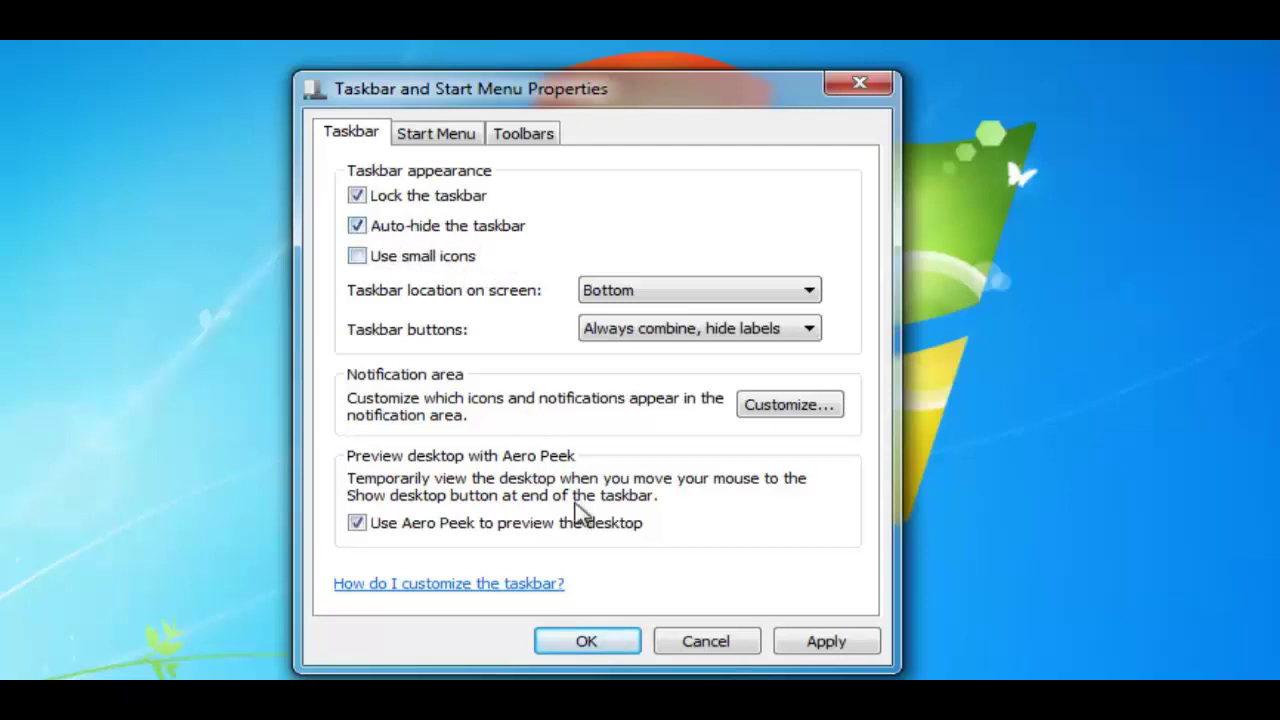
click(587, 642)
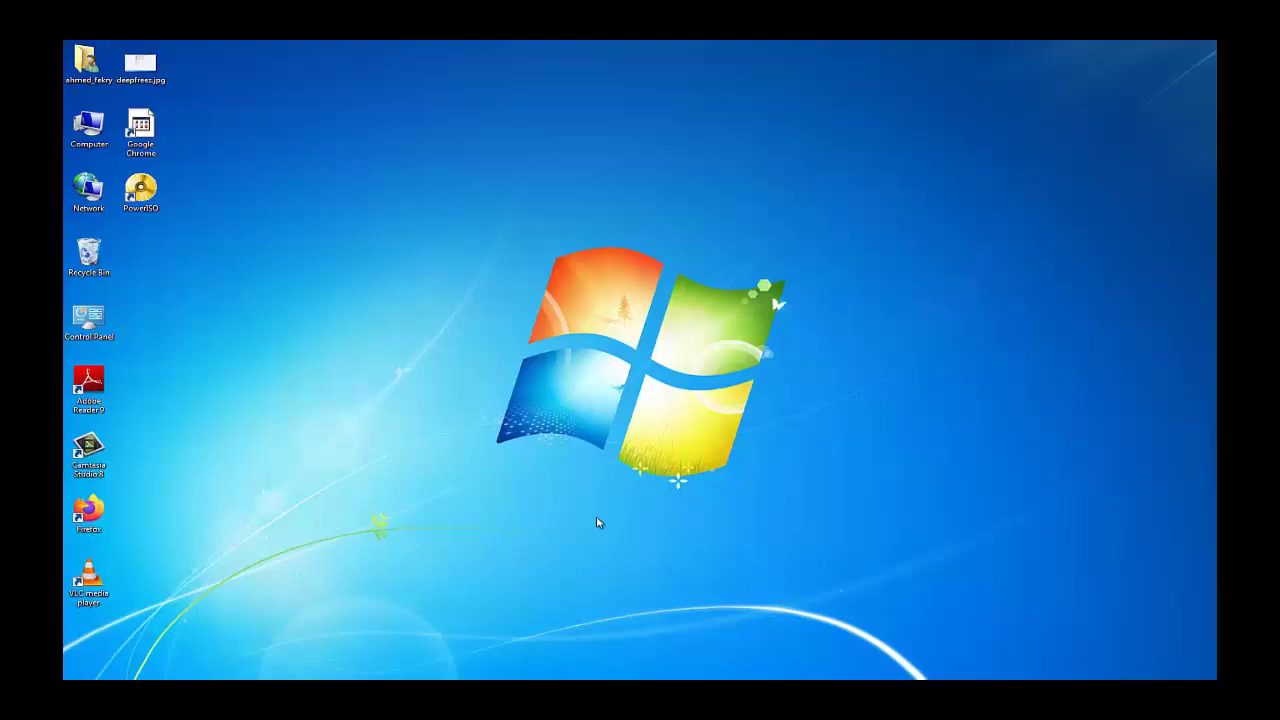
mouse_move(636, 679)
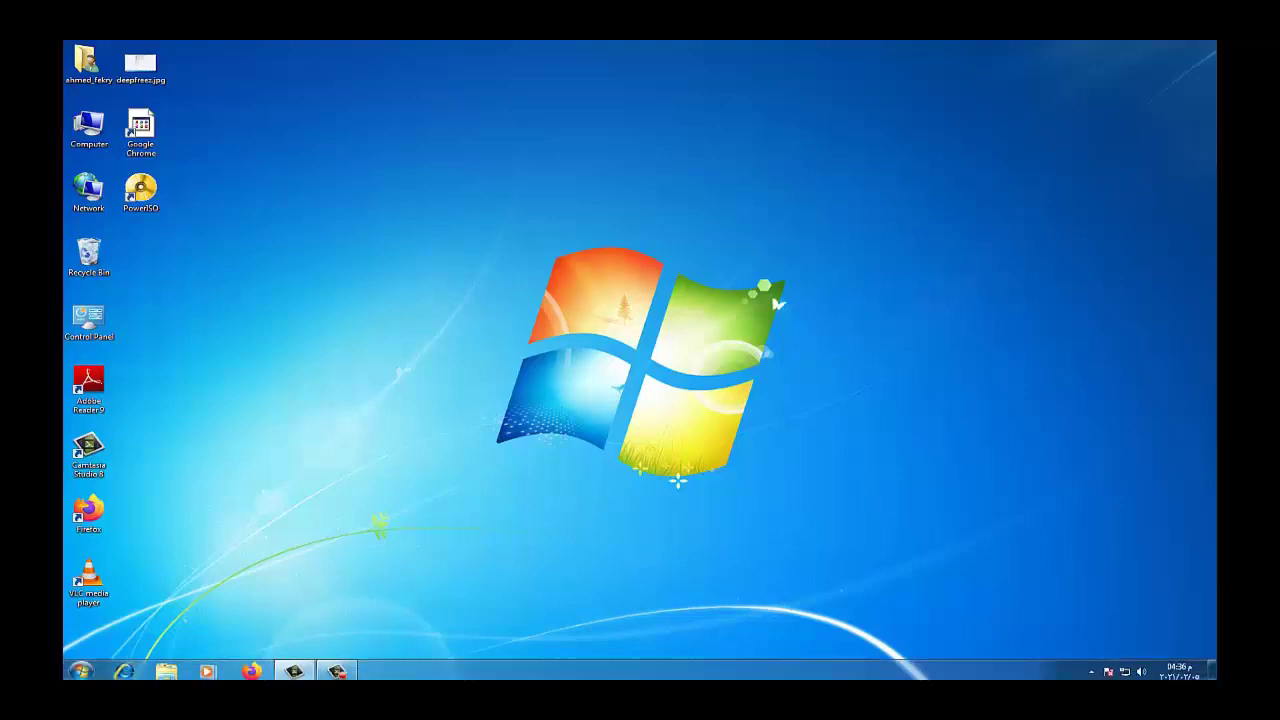
Uncheck Auto-hide the taskbar in taskbar Properties and apply with OK
right_click(690, 674)
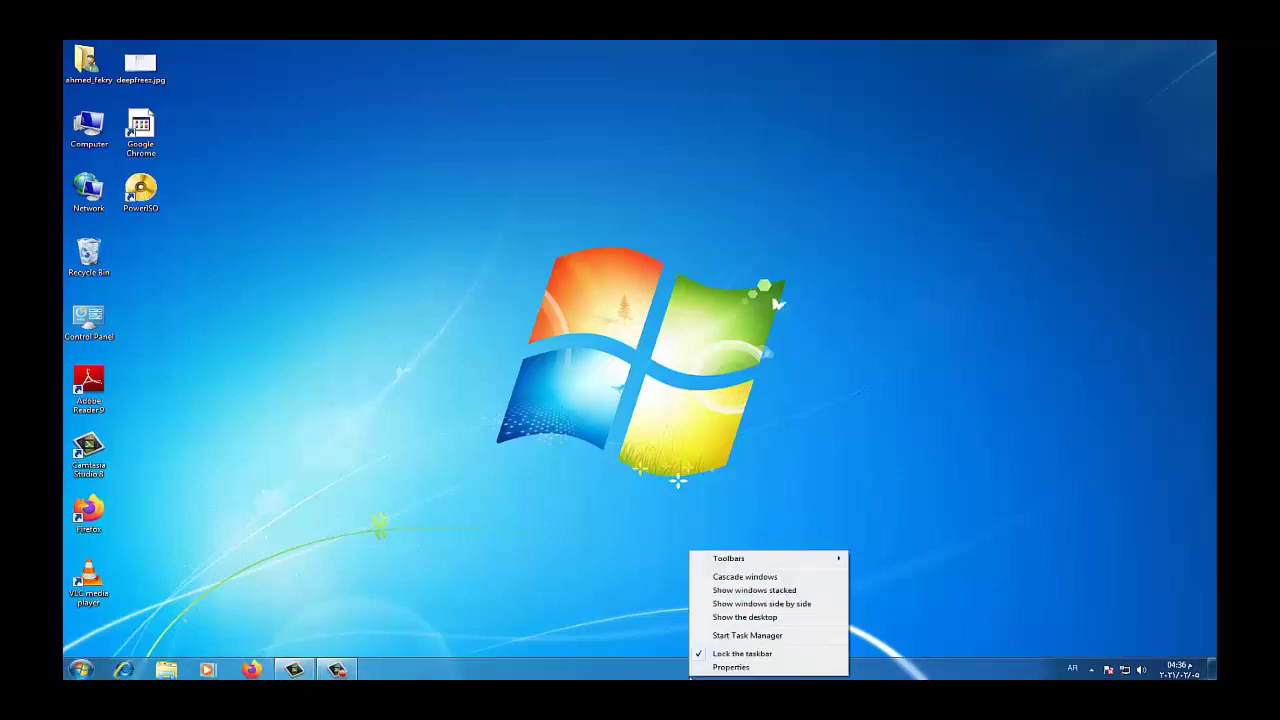
click(724, 667)
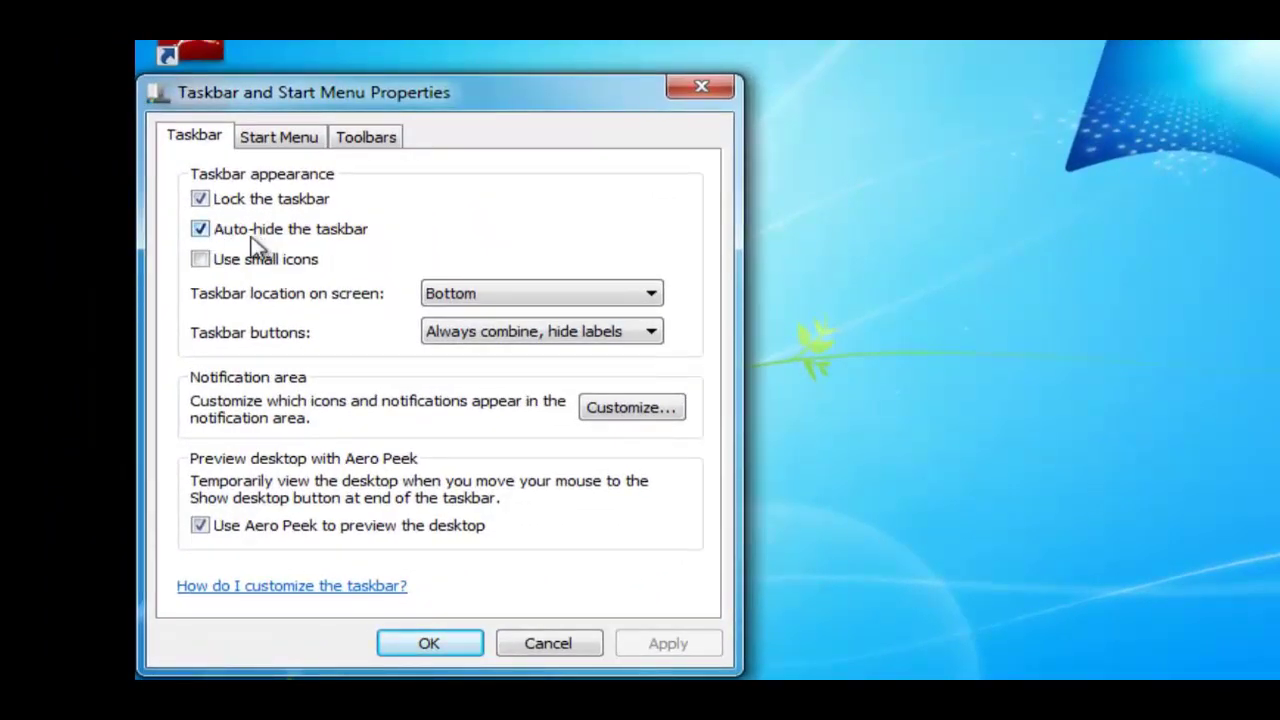
click(228, 238)
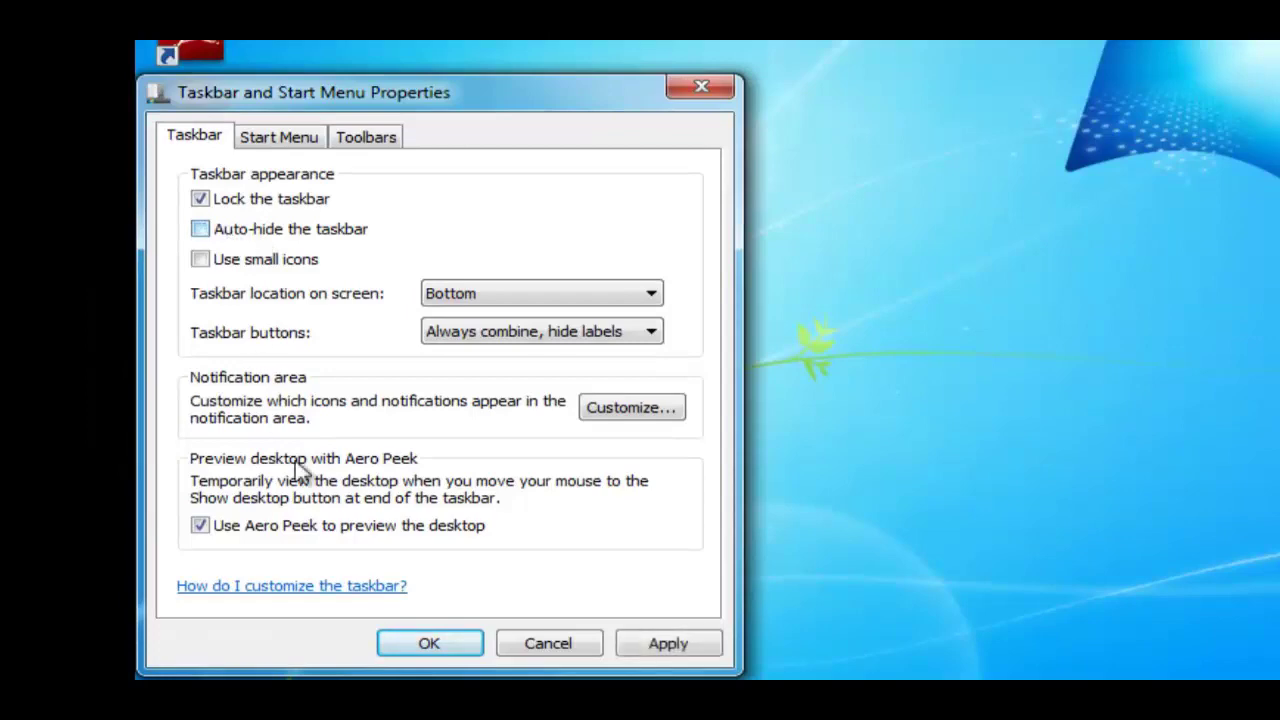
click(443, 650)
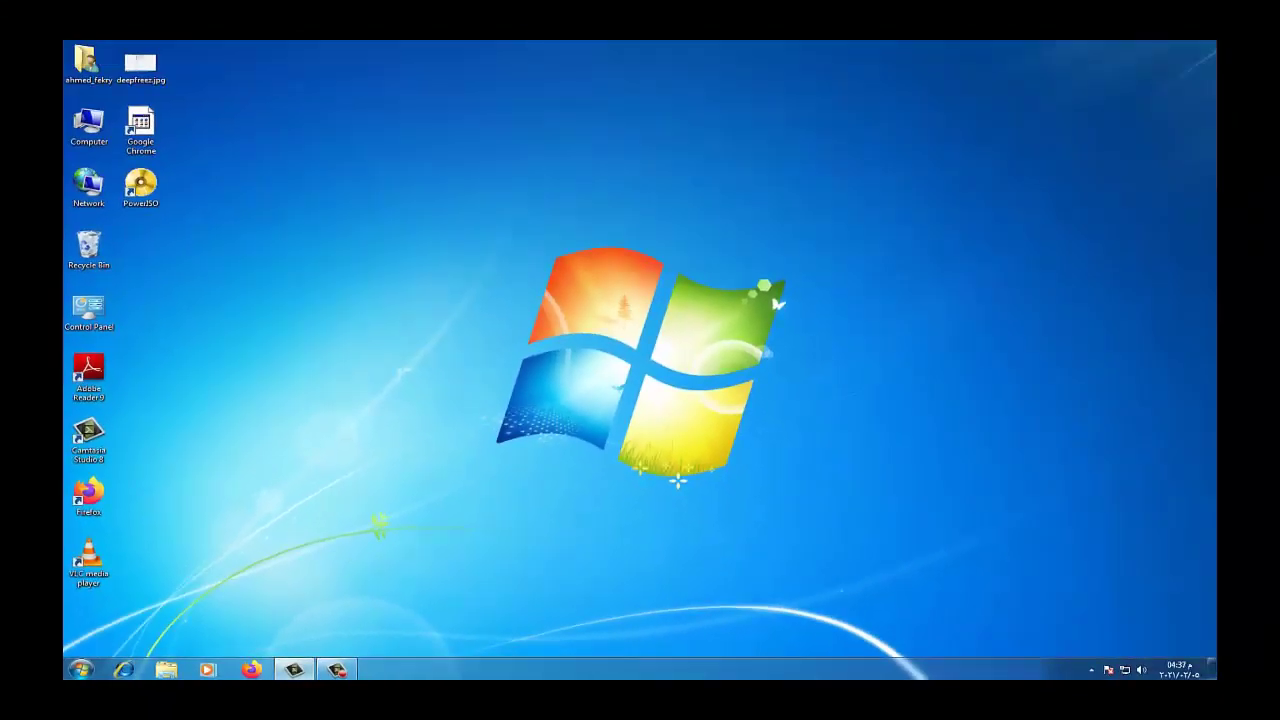
Enable Use small icons in the centred taskbar Properties dialog and apply with OK
right_click(590, 676)
click(620, 665)
drag(178, 386, 584, 215)
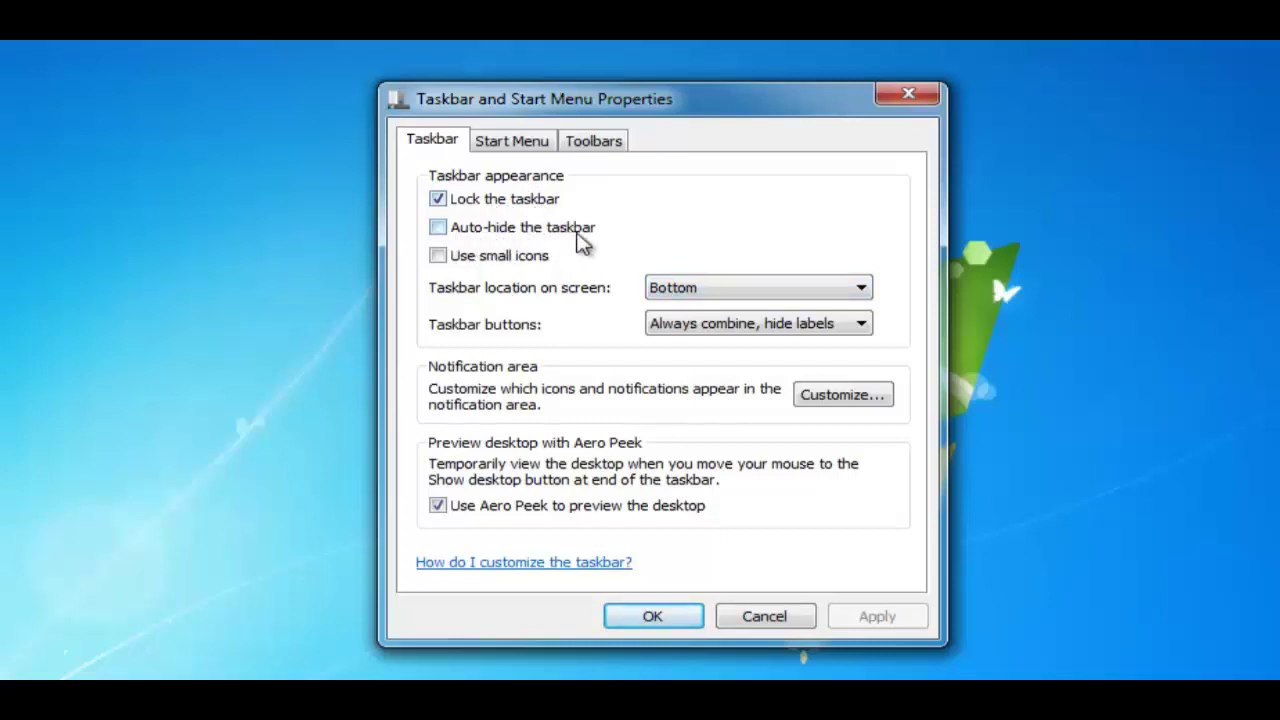
click(440, 257)
click(652, 616)
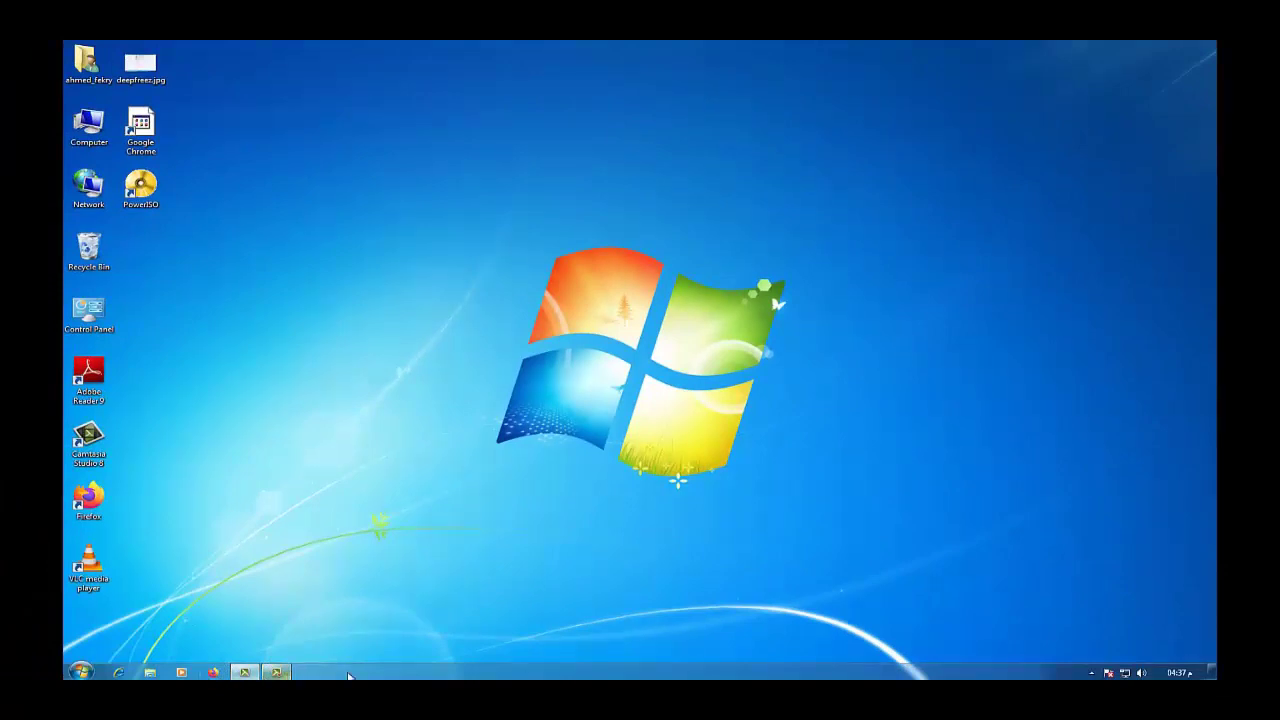
In taskbar Properties, uncheck Use small icons and set the taskbar location to Right
right_click(408, 678)
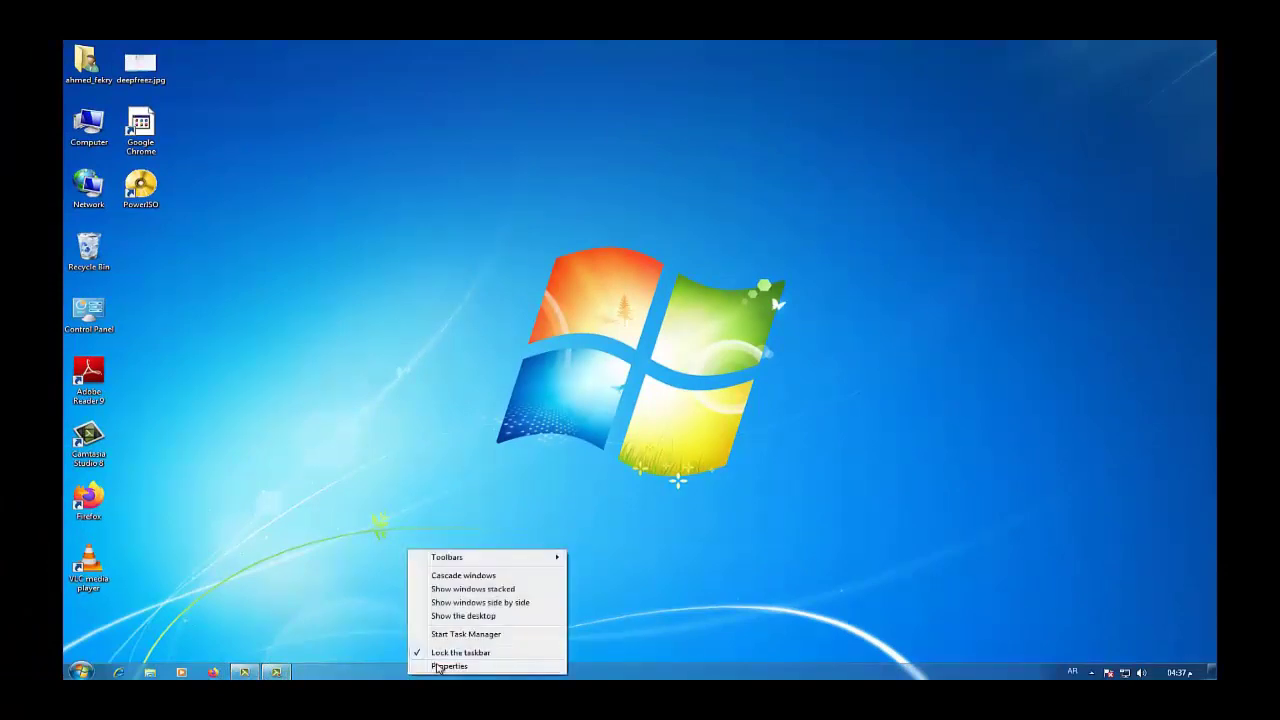
click(436, 667)
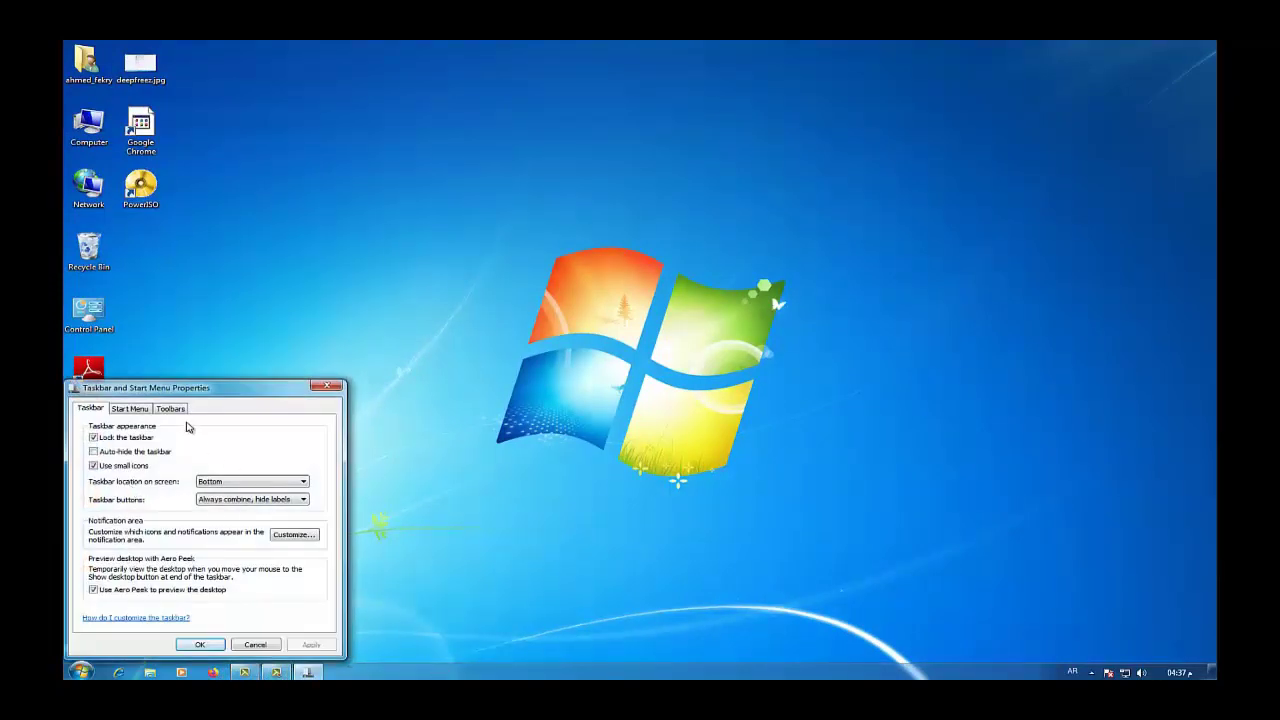
drag(194, 391, 643, 236)
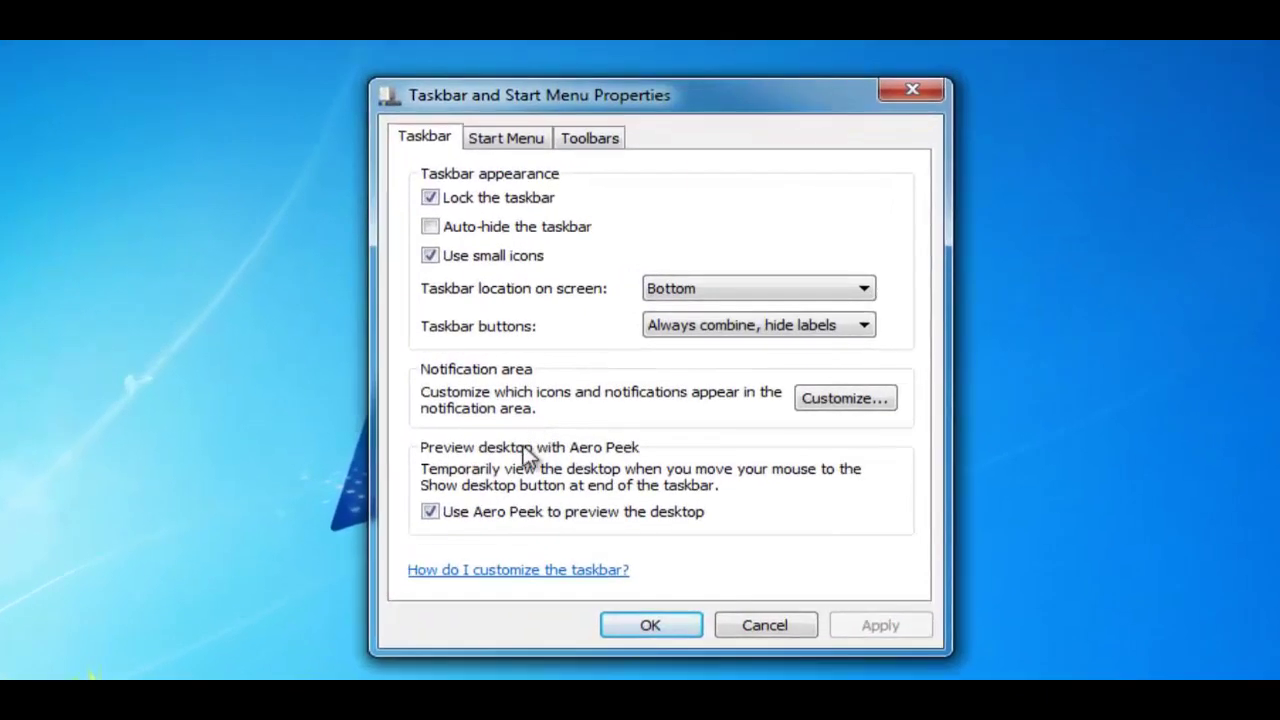
click(431, 256)
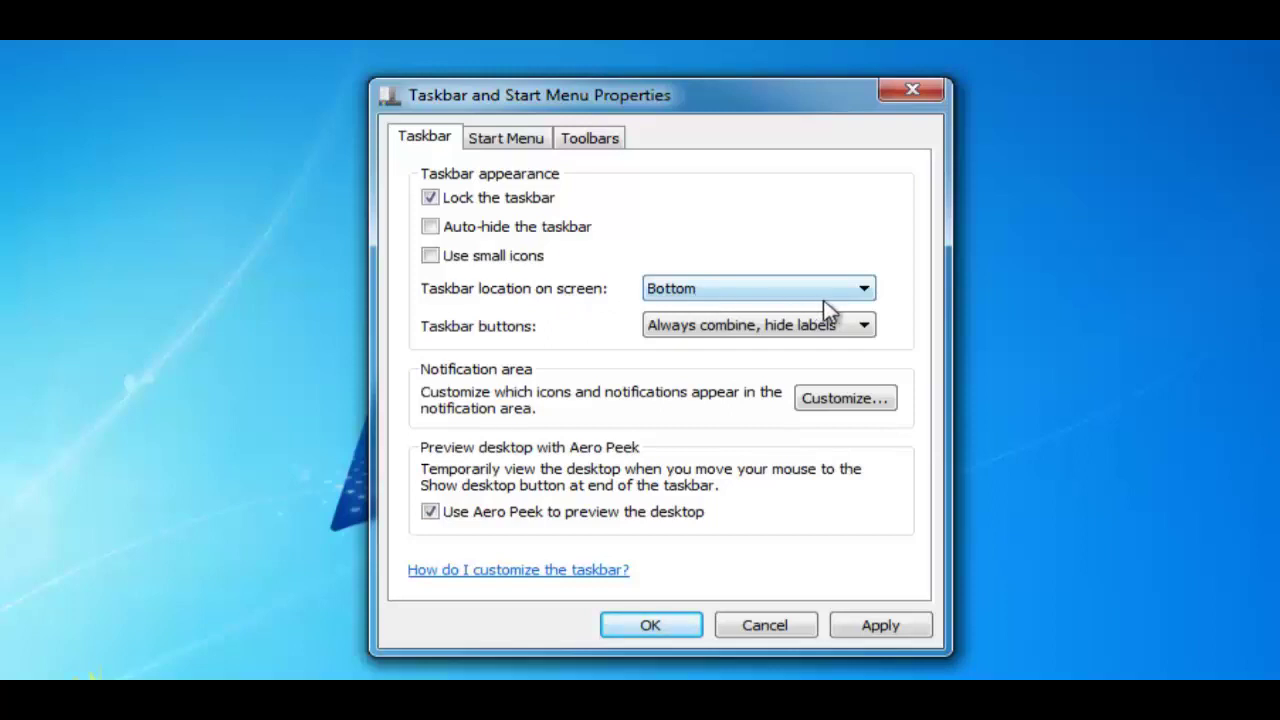
click(862, 290)
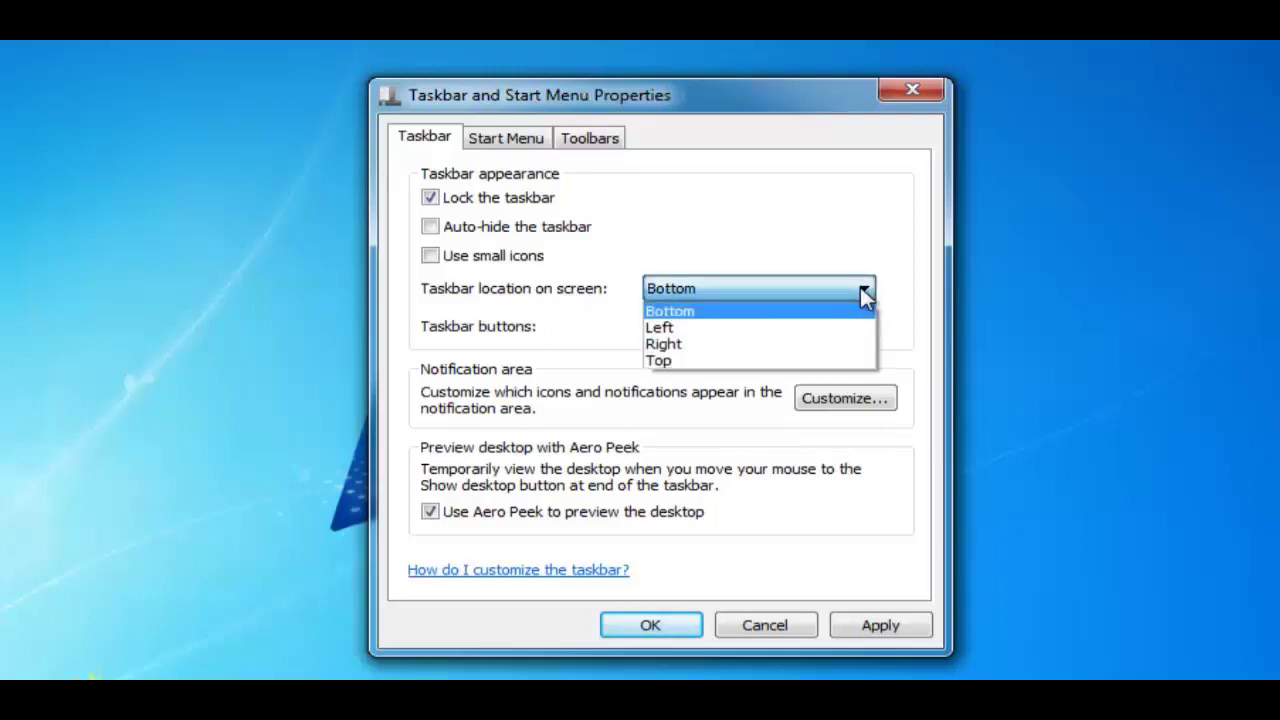
click(716, 345)
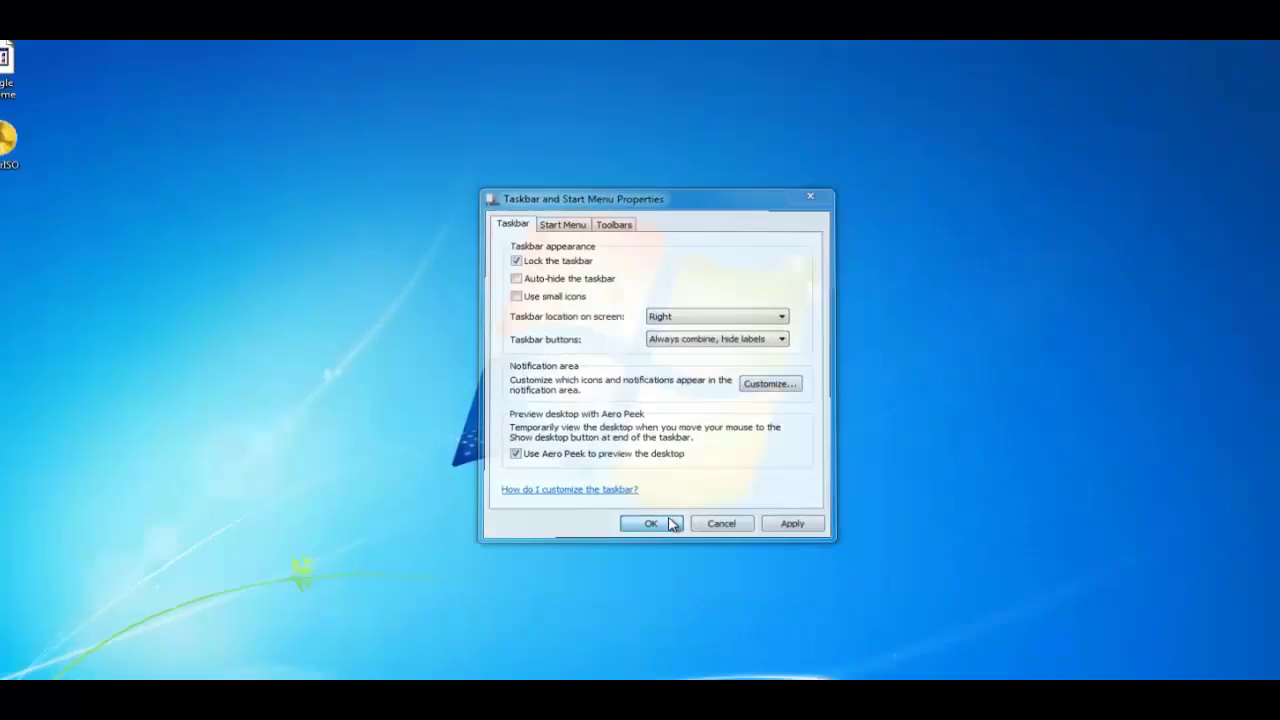
click(686, 624)
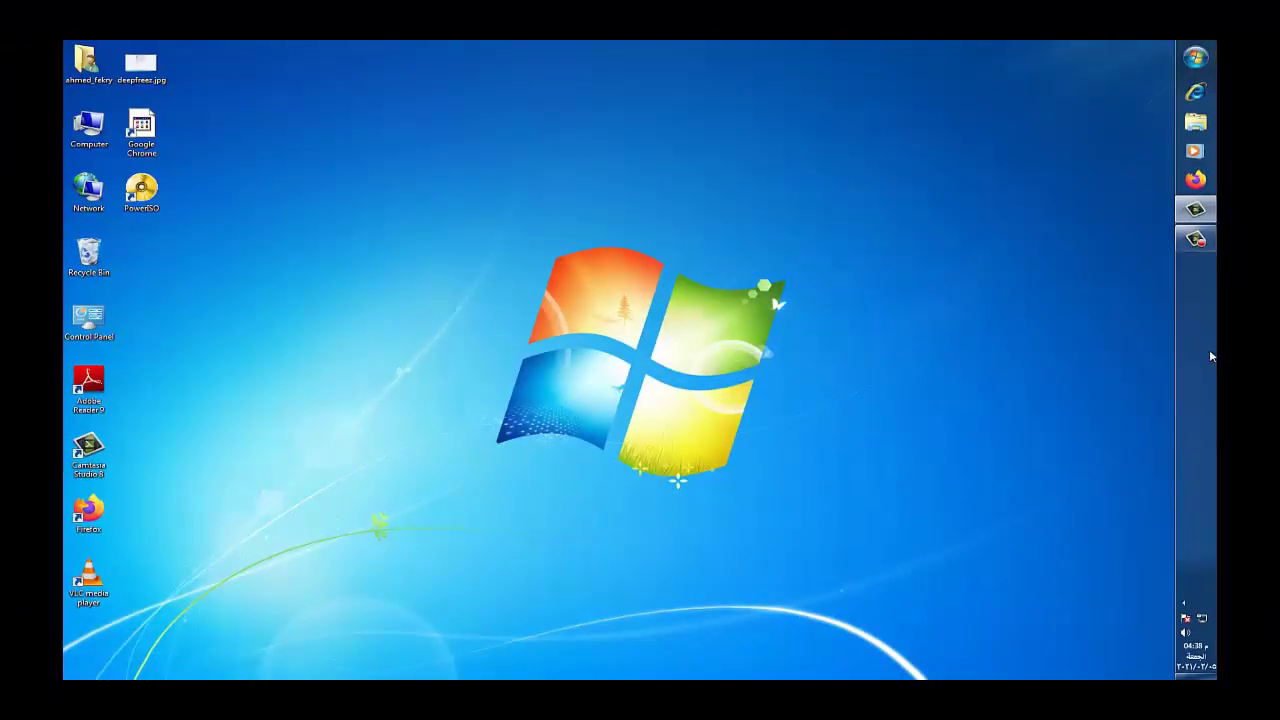
Set Taskbar location on screen to Top in the centred Properties dialog and confirm
right_click(1199, 400)
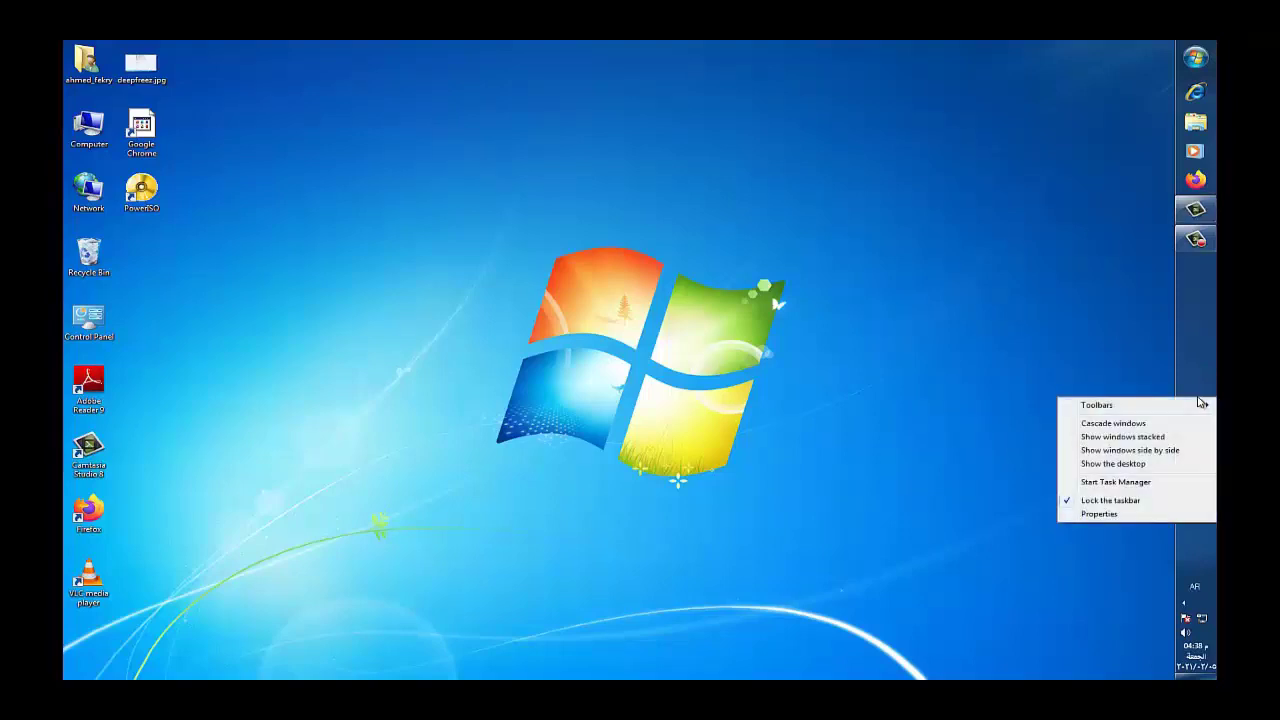
click(1108, 517)
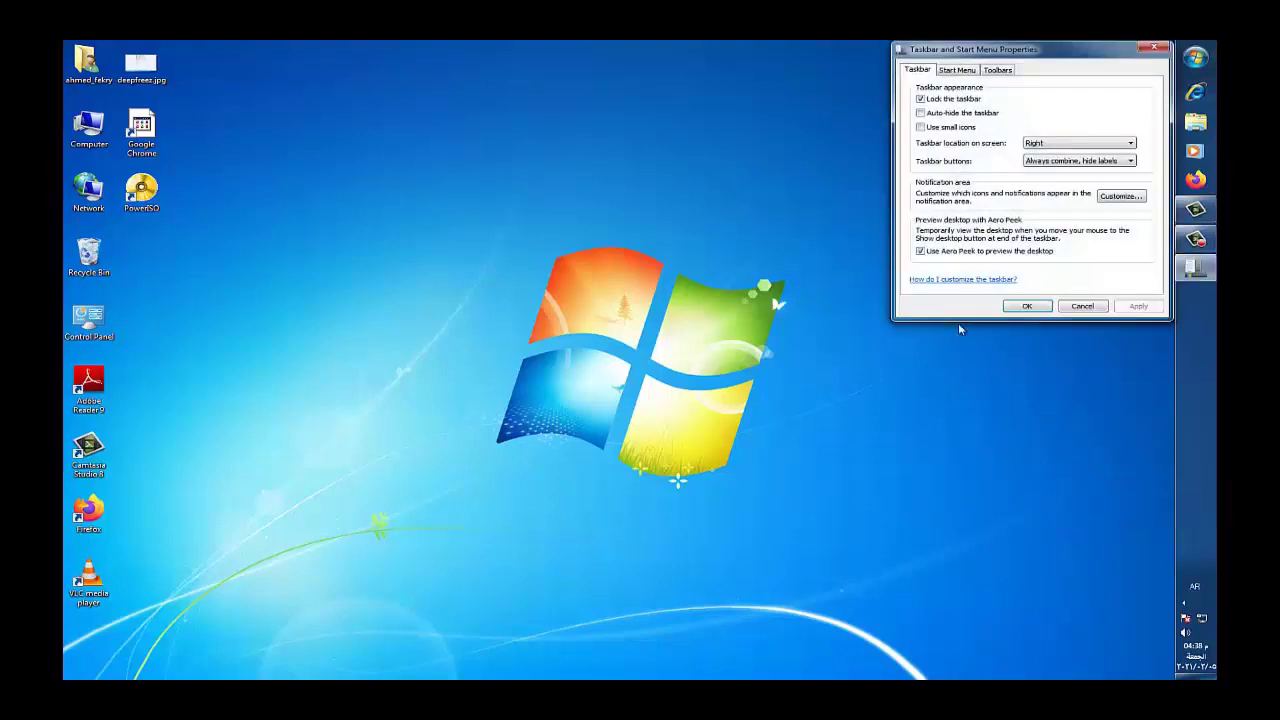
drag(1042, 50, 515, 122)
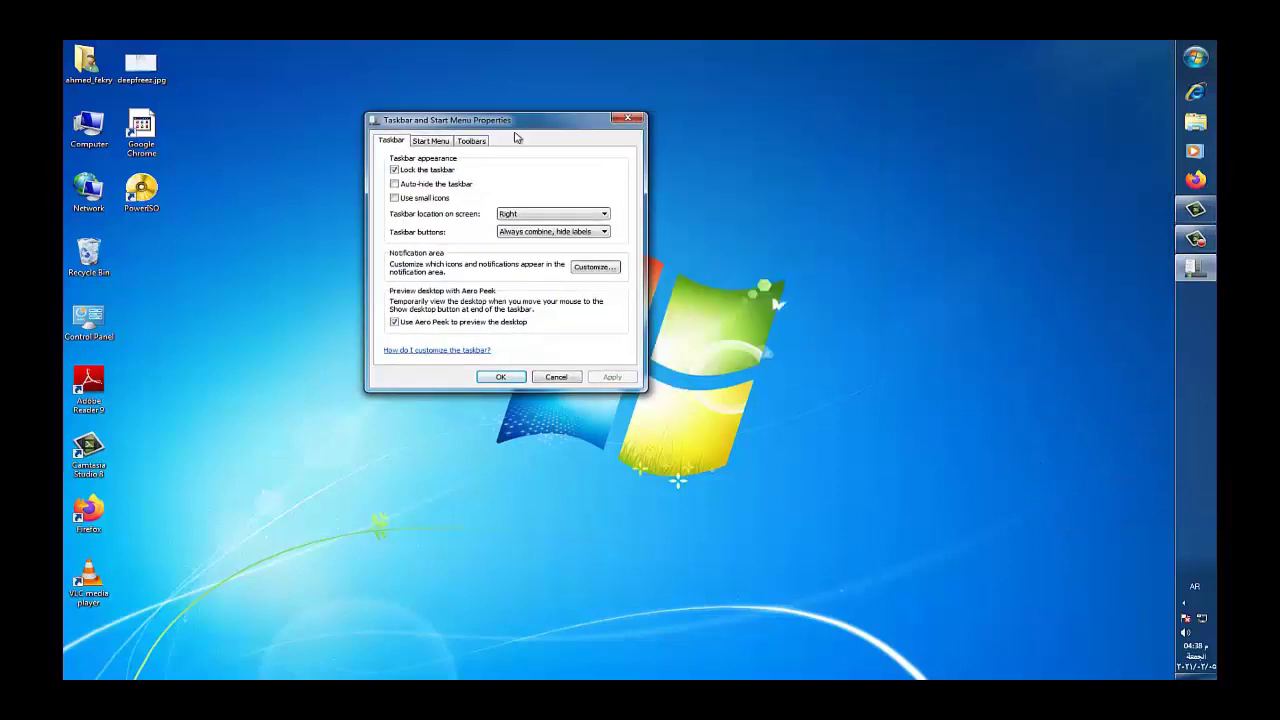
click(603, 216)
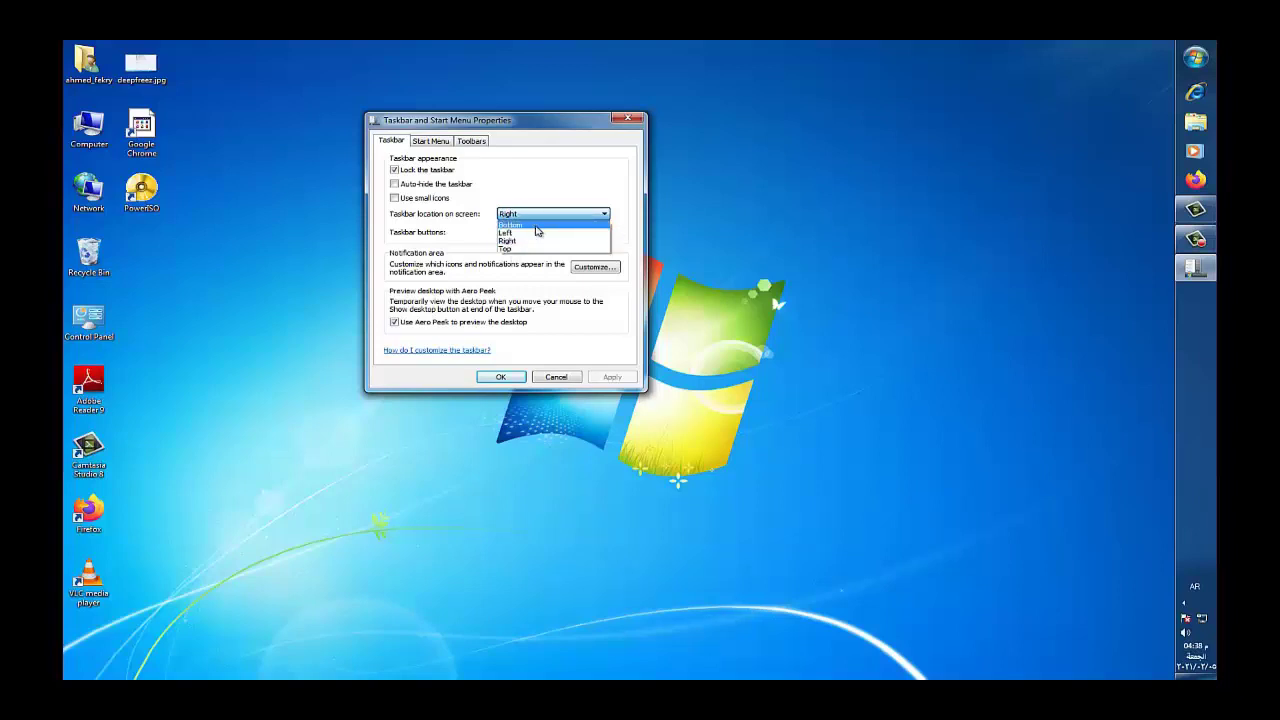
click(518, 249)
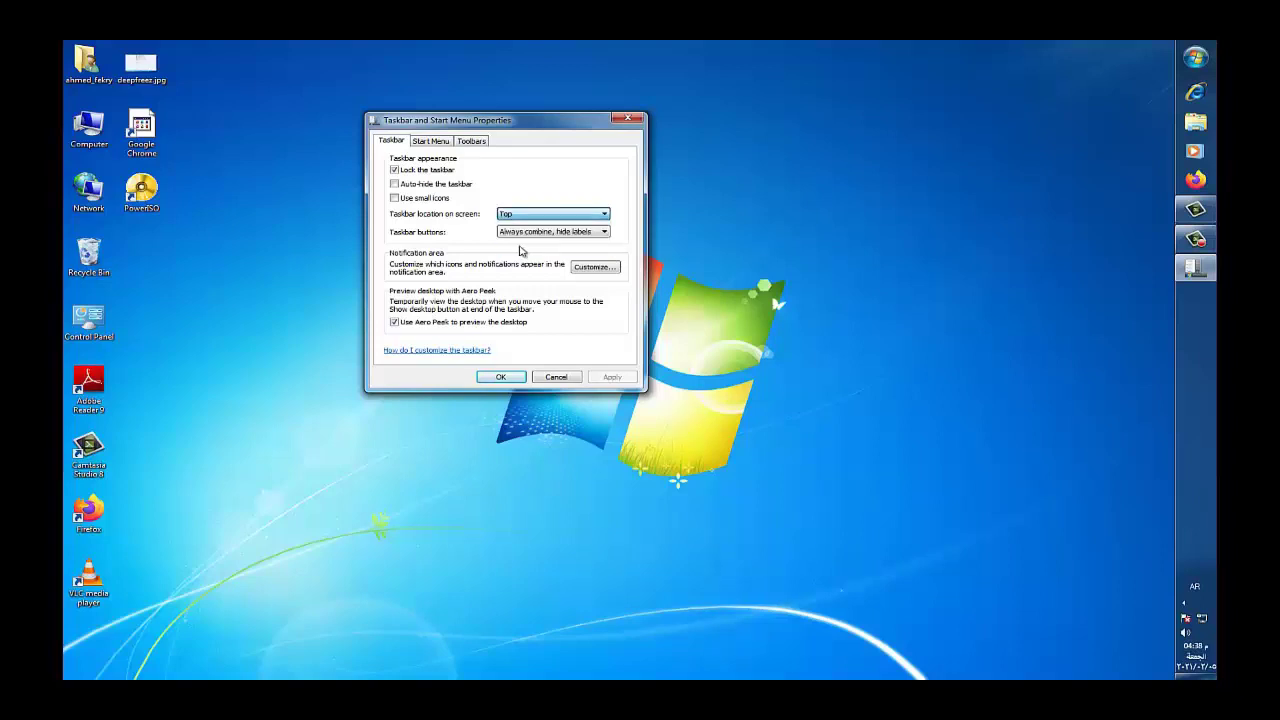
click(500, 377)
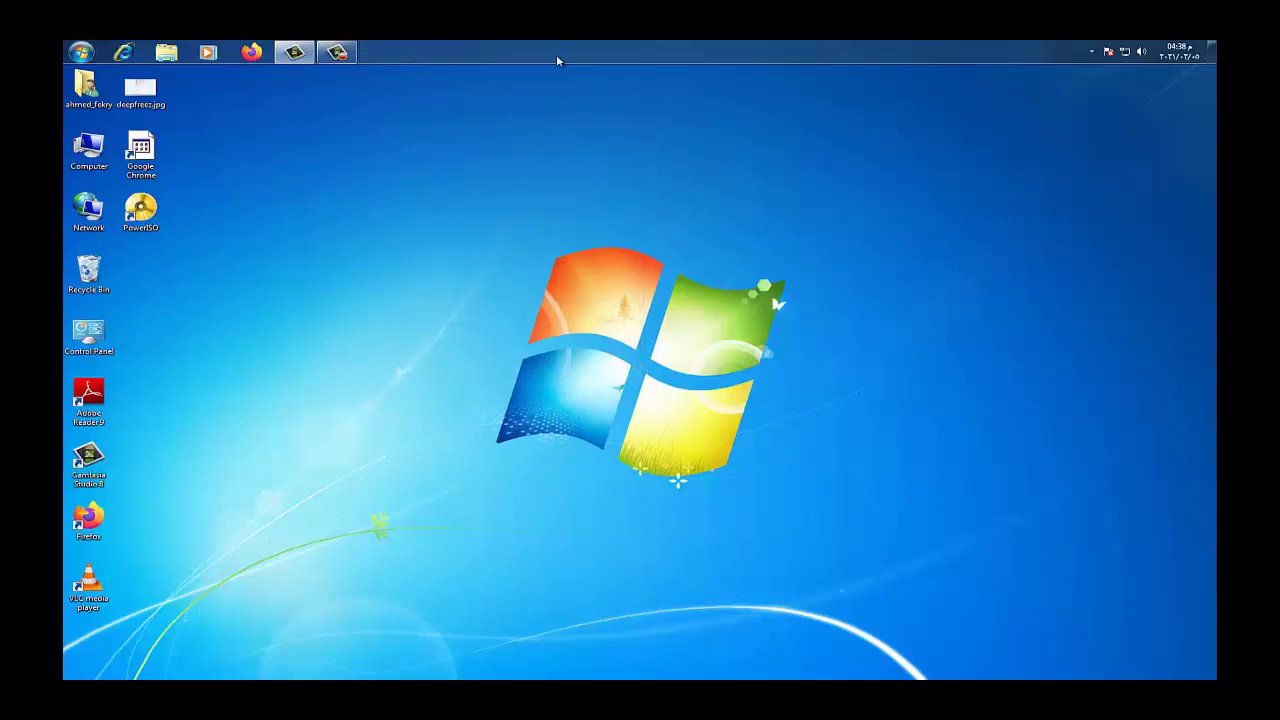
Set Taskbar location on screen to Bottom in taskbar Properties and confirm with OK
right_click(556, 52)
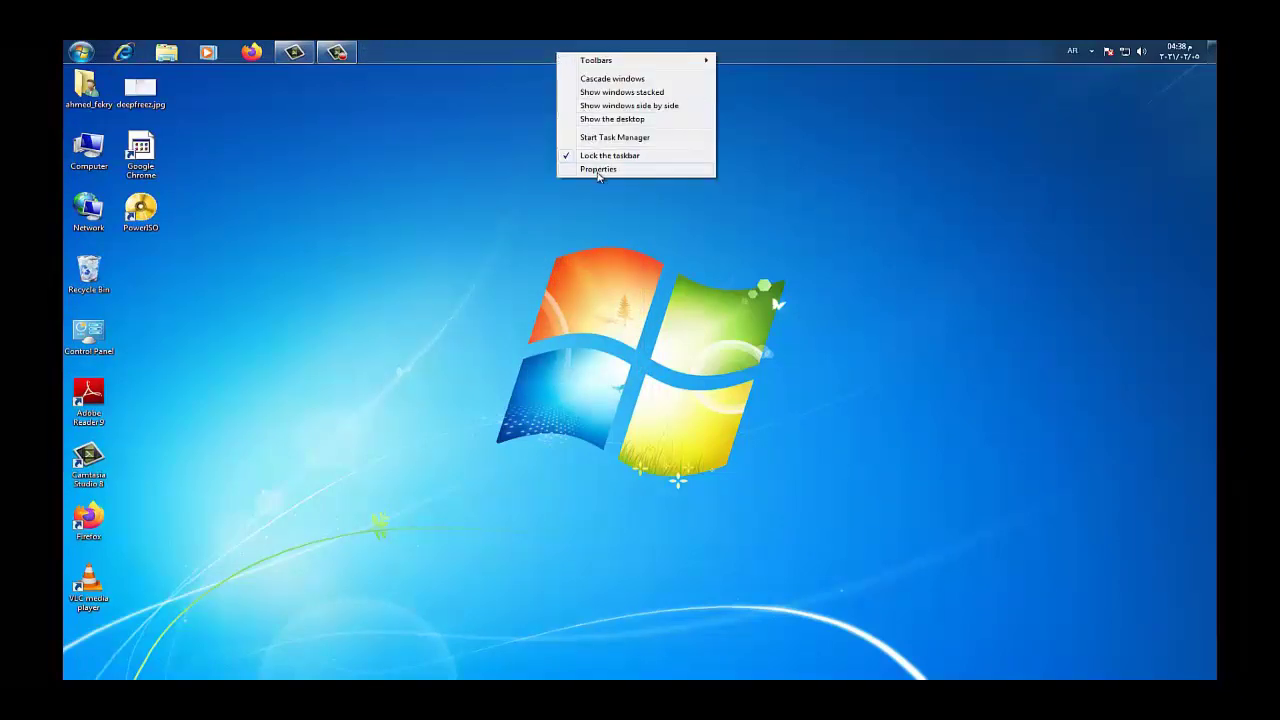
click(598, 170)
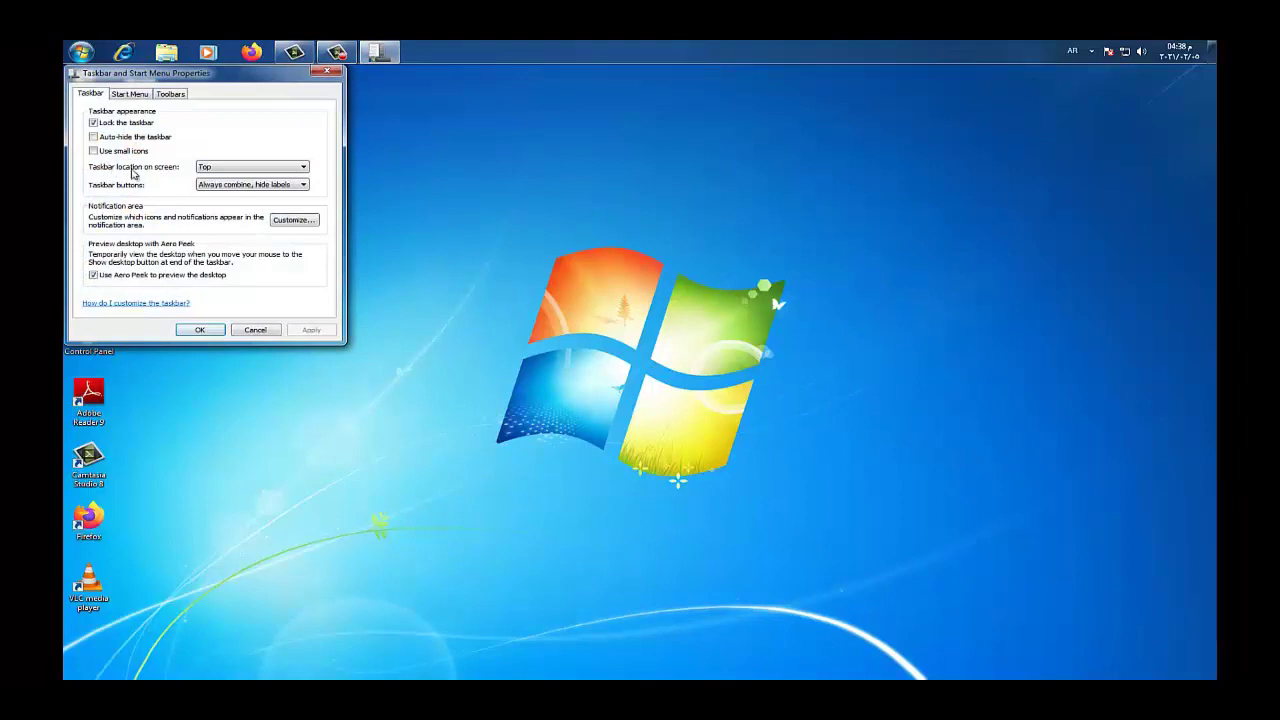
click(297, 167)
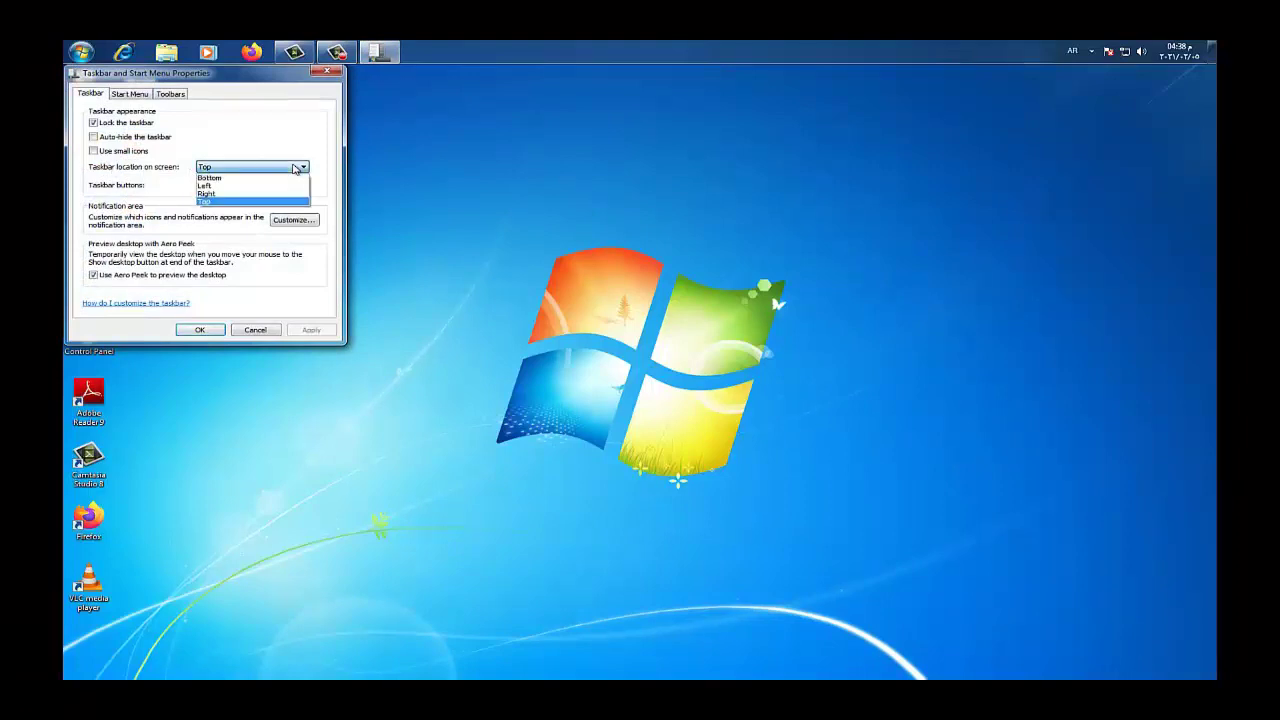
click(230, 177)
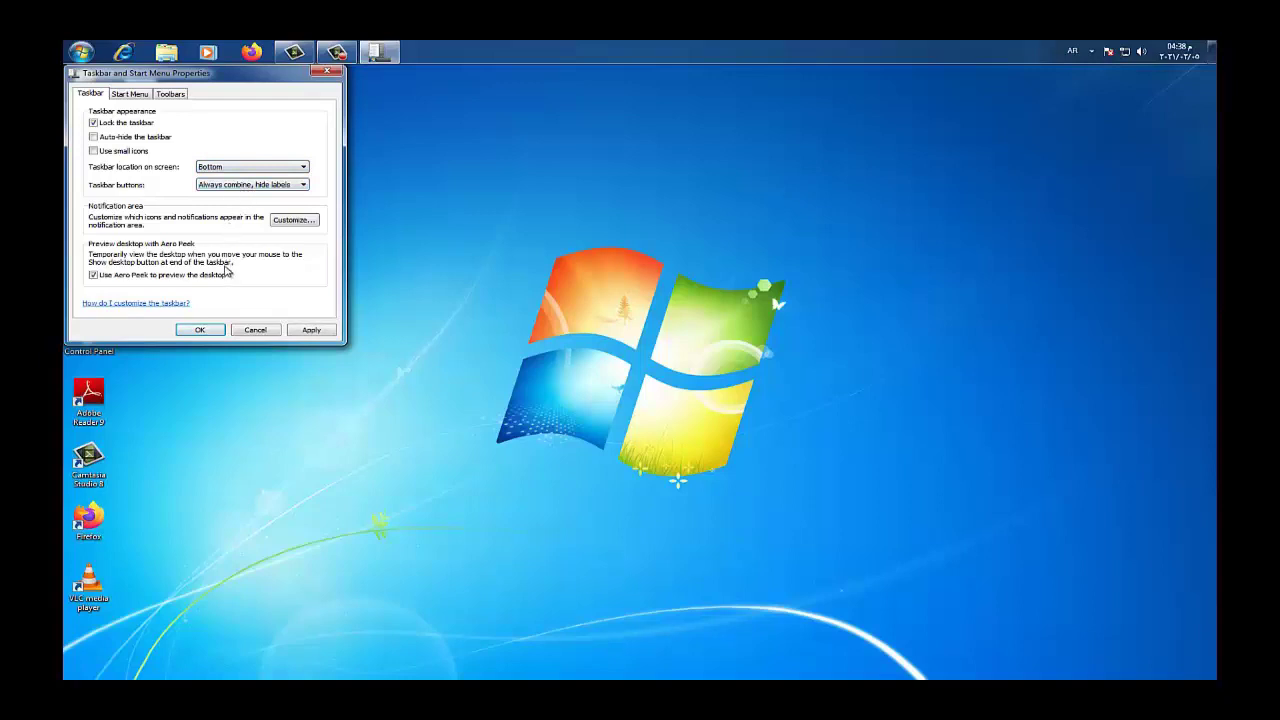
click(209, 332)
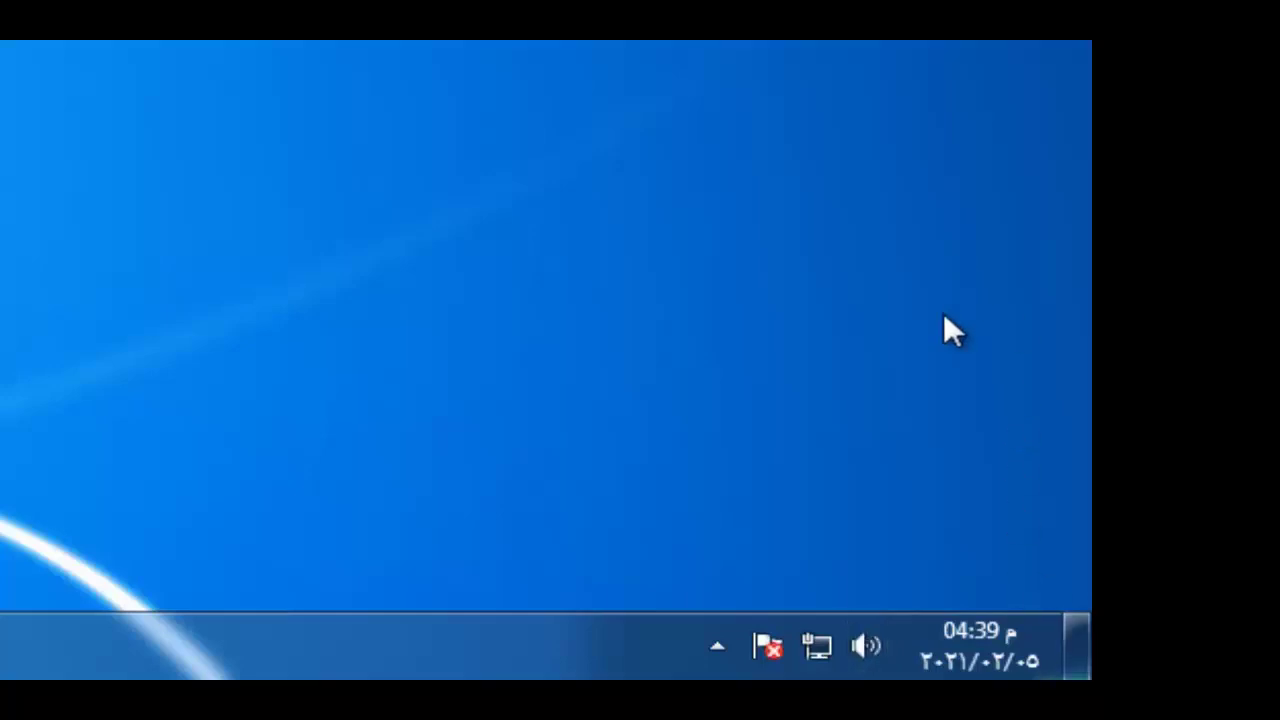
mouse_move(965, 666)
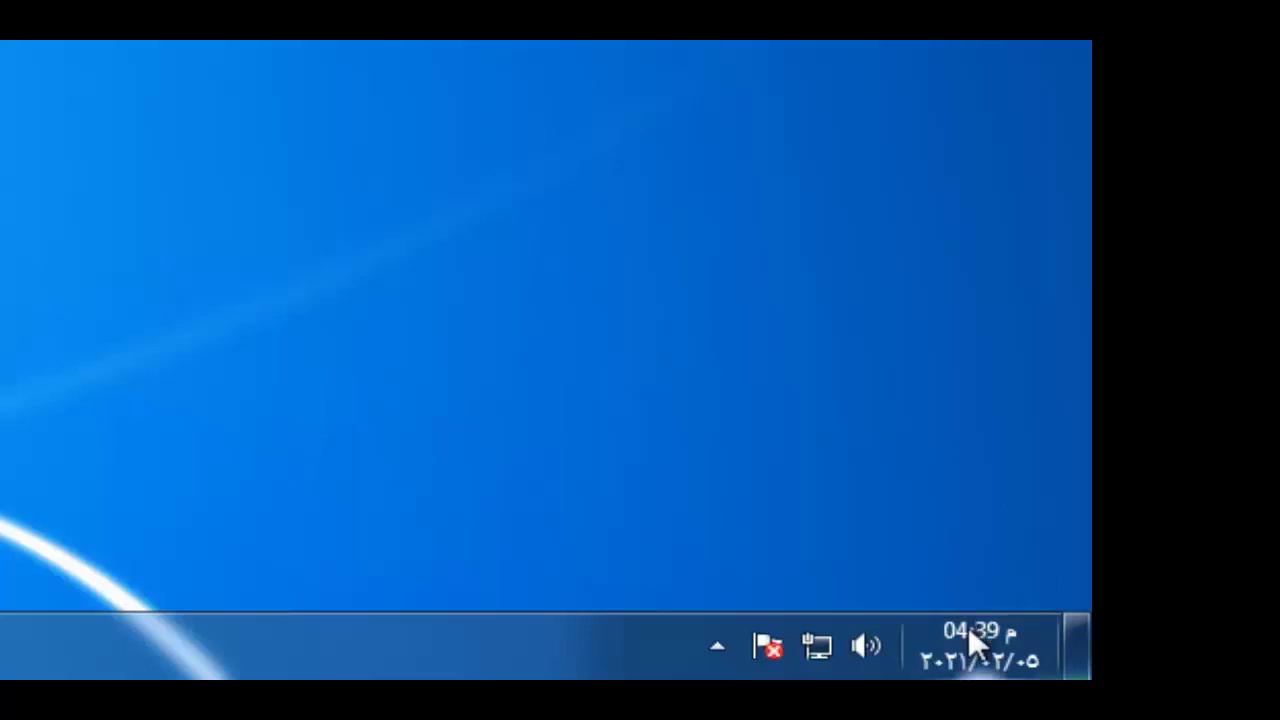
Open Change date and time settings from the taskbar clock's calendar flyout
click(969, 627)
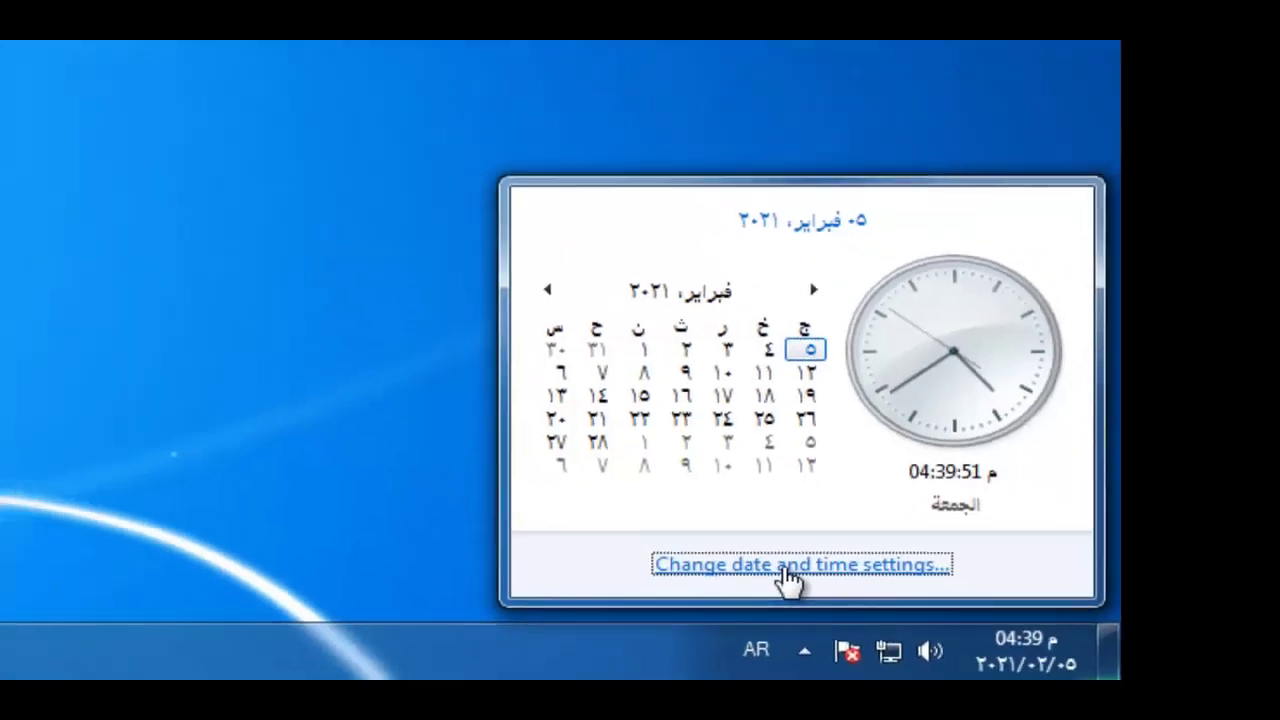
click(692, 550)
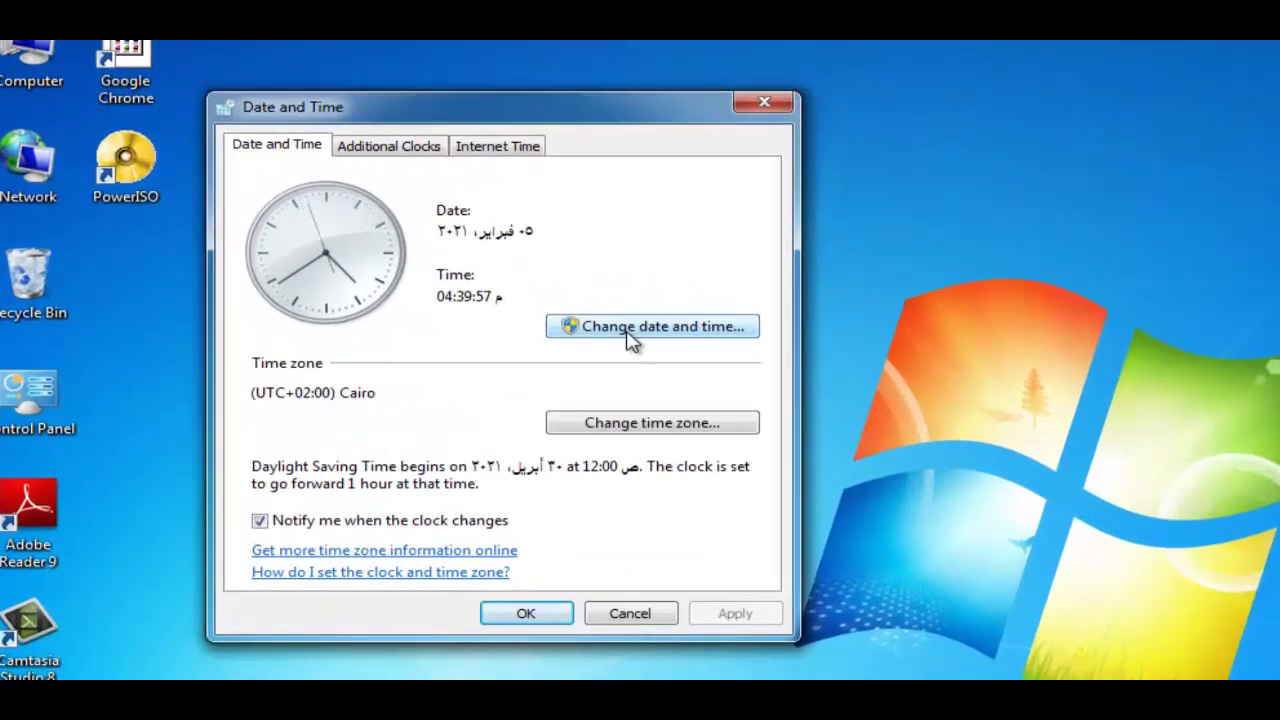
Open Date and Time Settings, browse the calendar to May 2021 and back, and select 5 February 2021
click(630, 338)
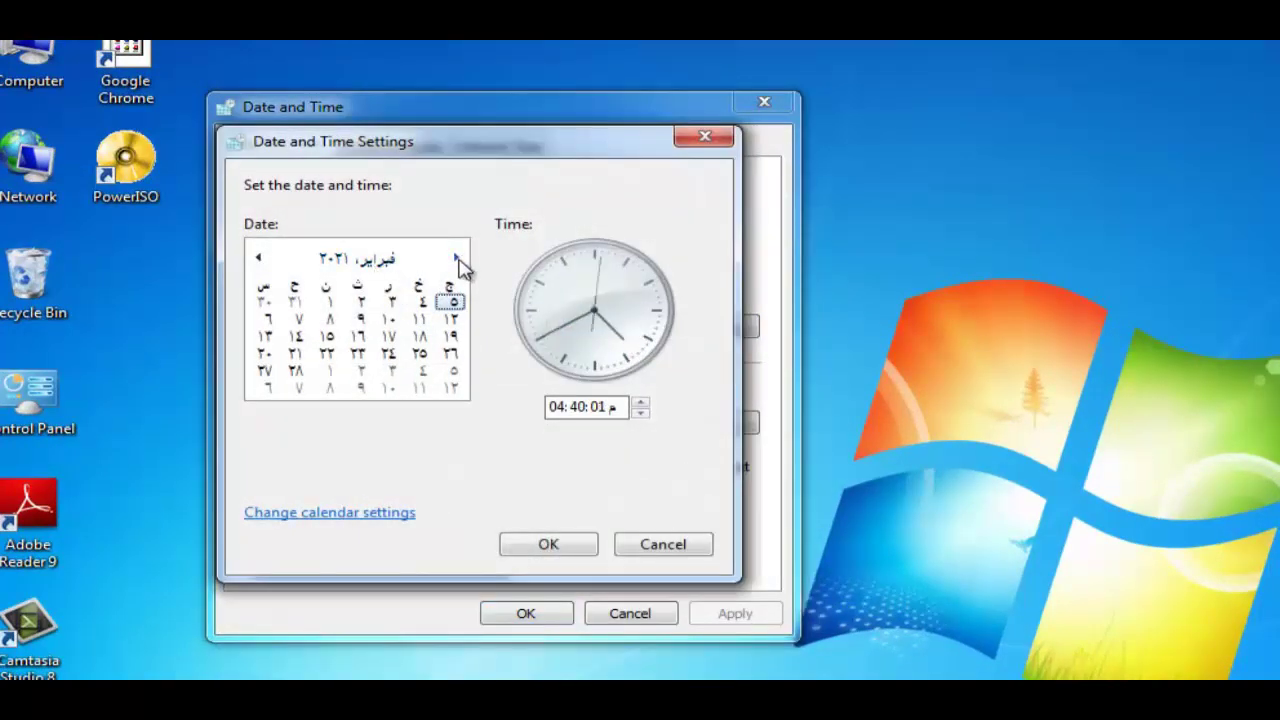
click(457, 260)
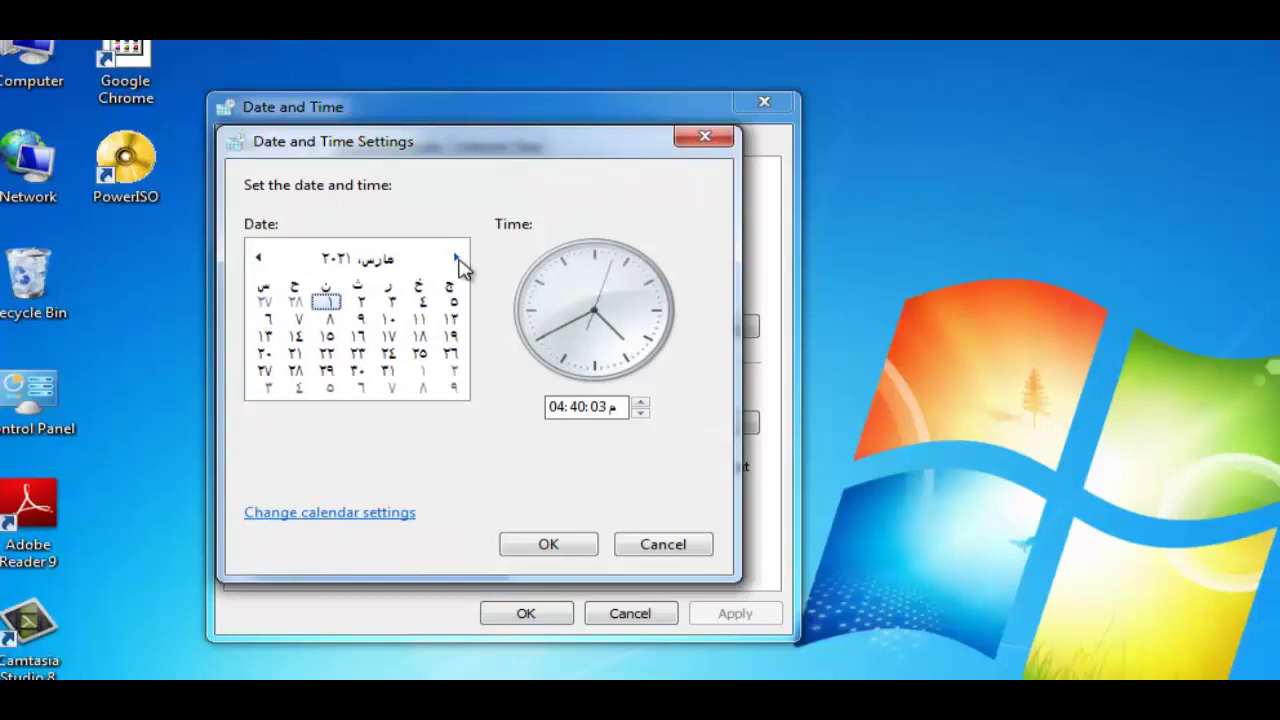
click(457, 260)
click(457, 260)
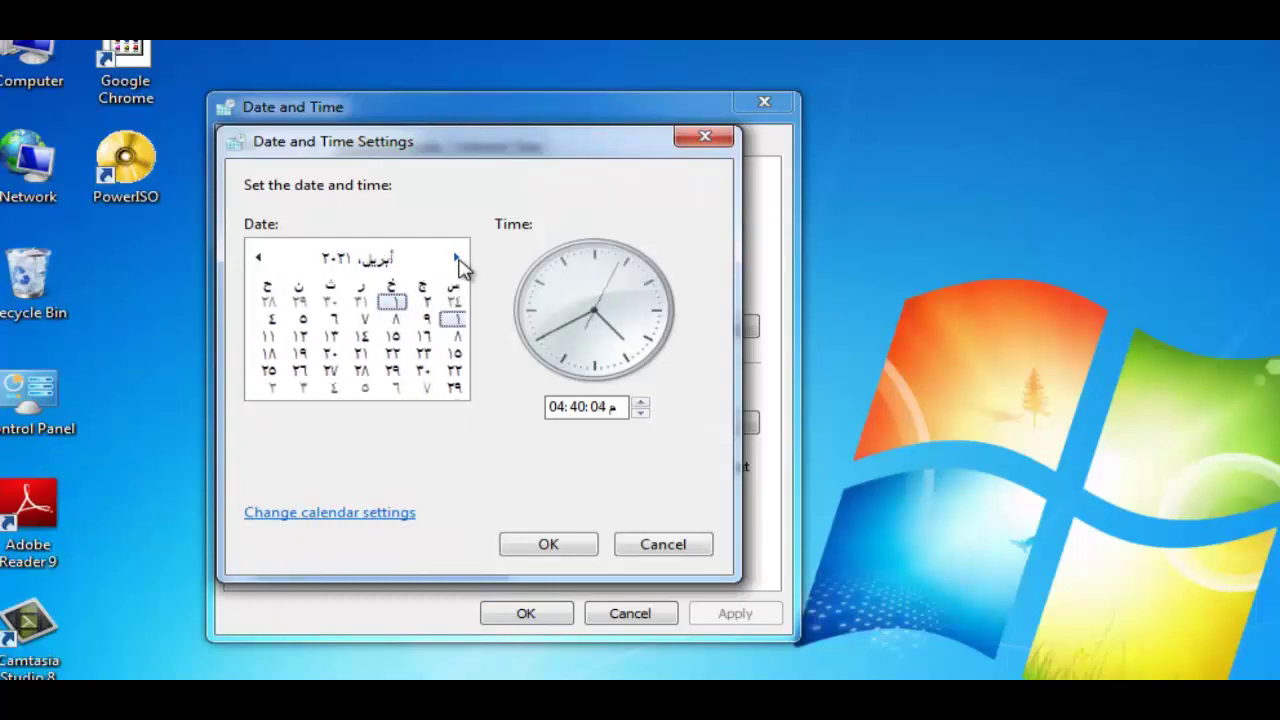
click(259, 266)
click(259, 266)
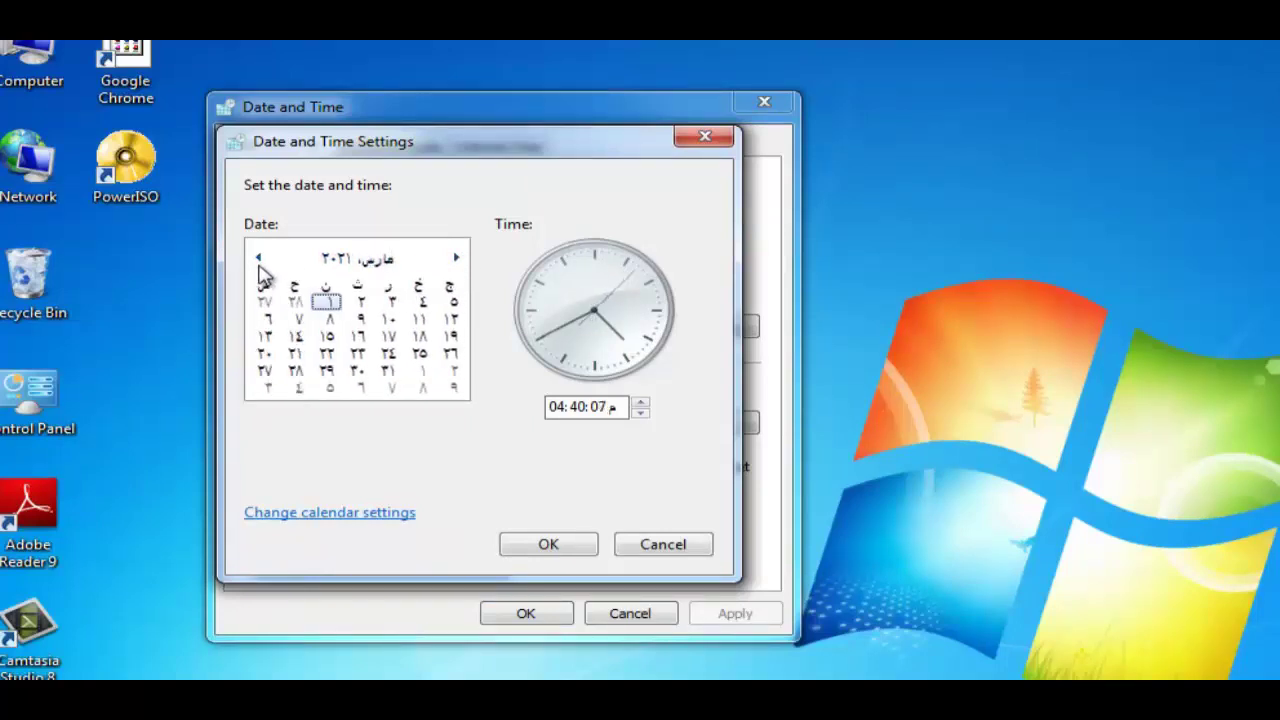
click(259, 266)
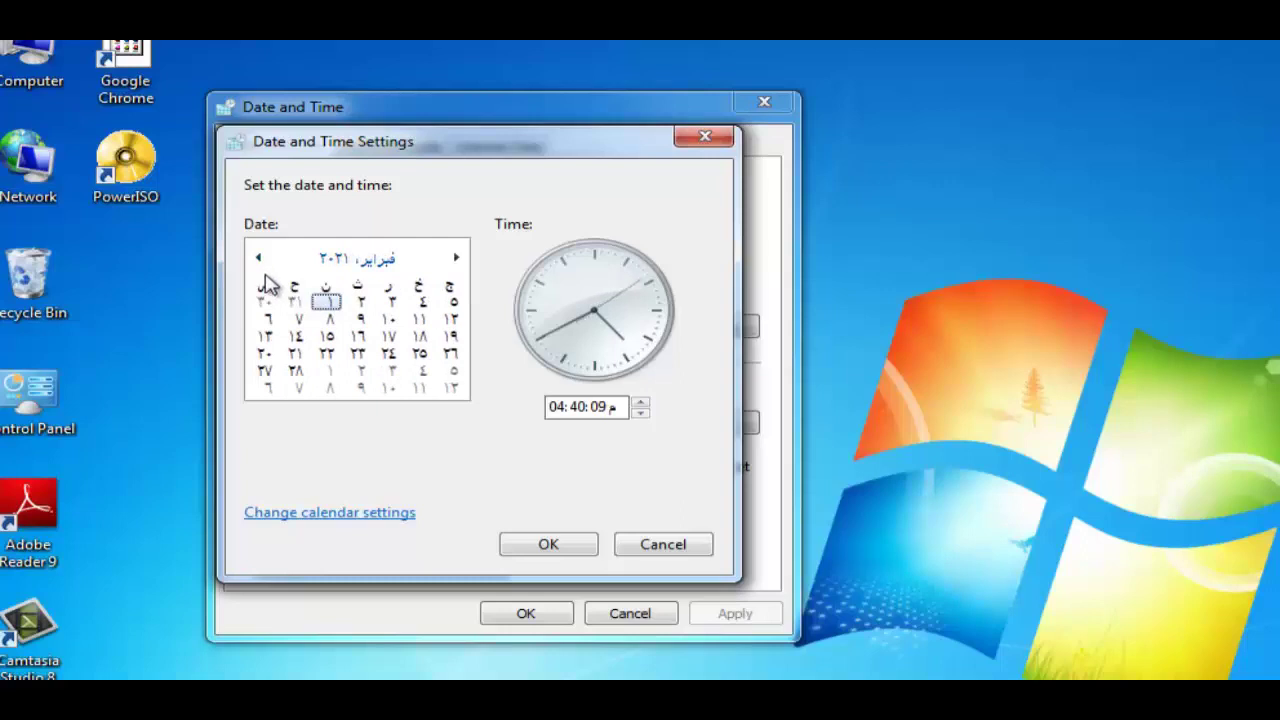
click(388, 318)
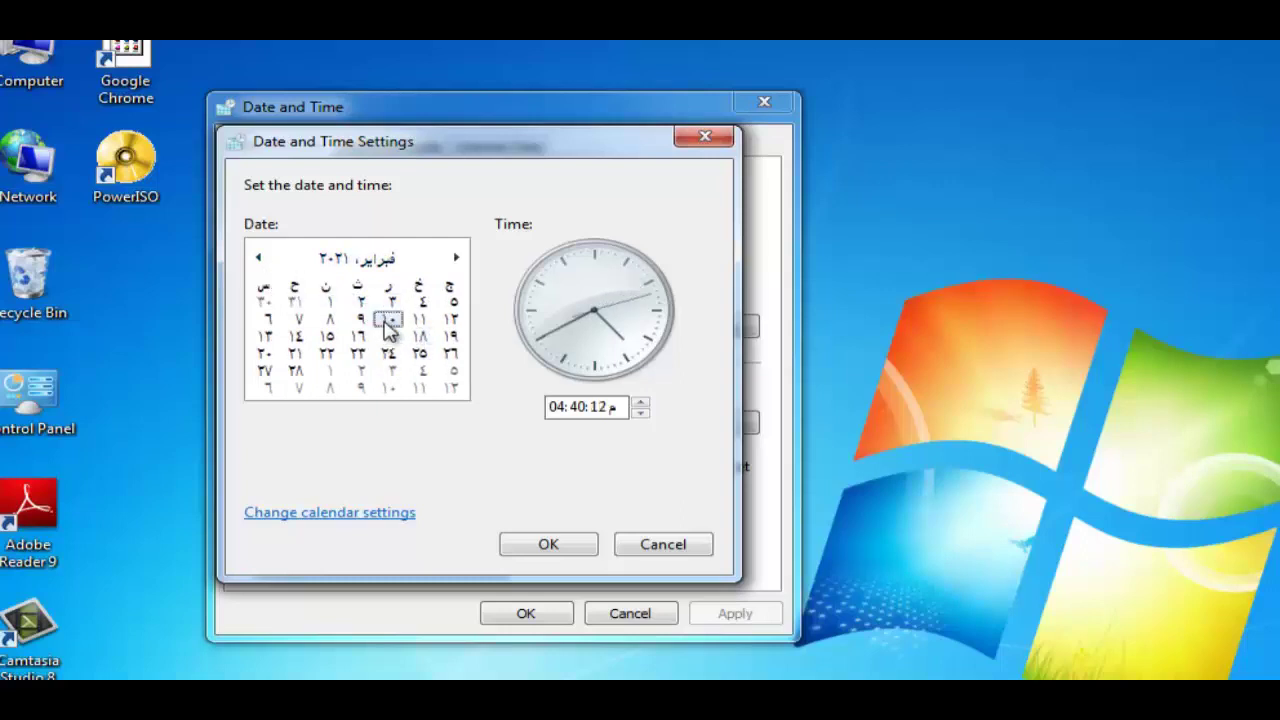
click(452, 304)
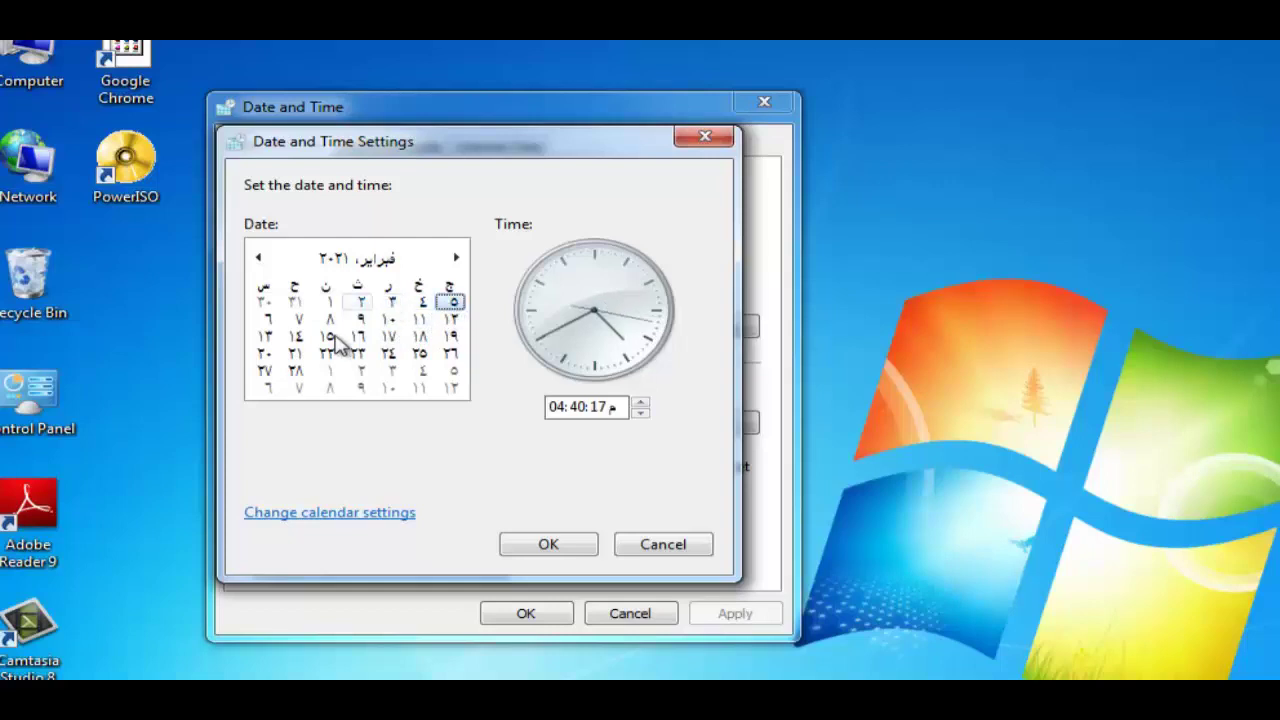
Set the time's hour to 06 and its minutes to 42
click(556, 407)
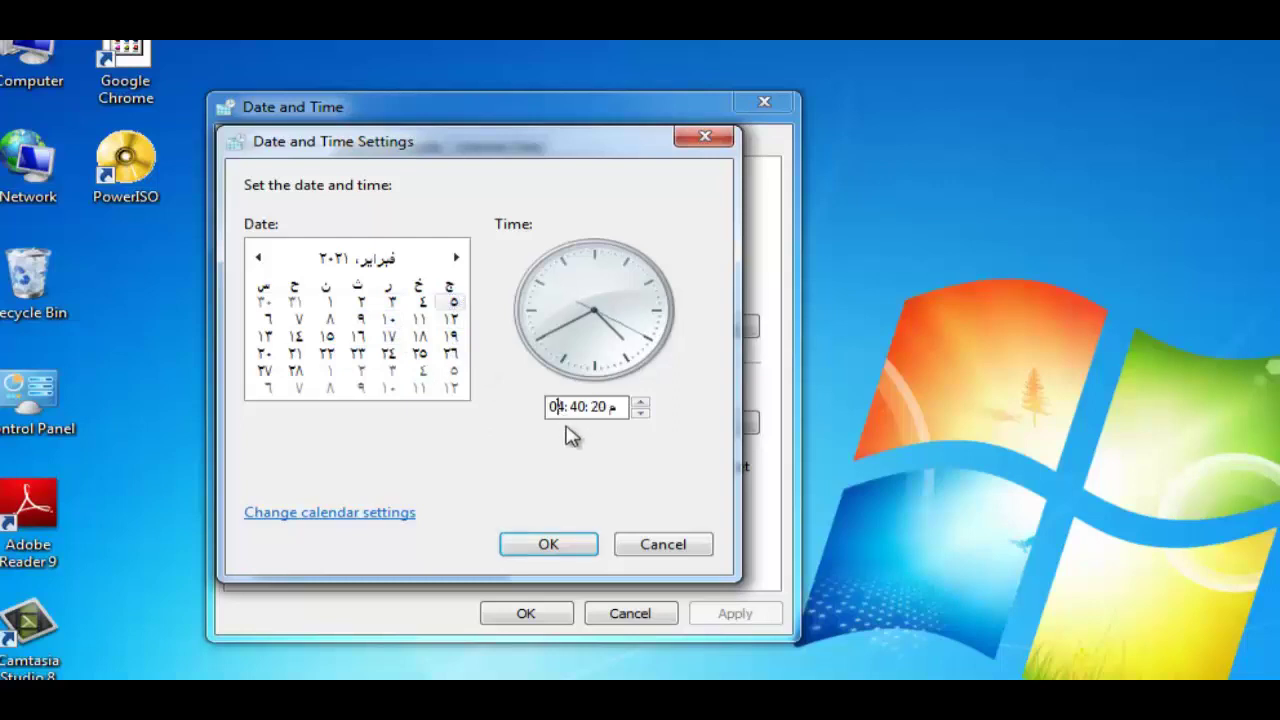
click(641, 403)
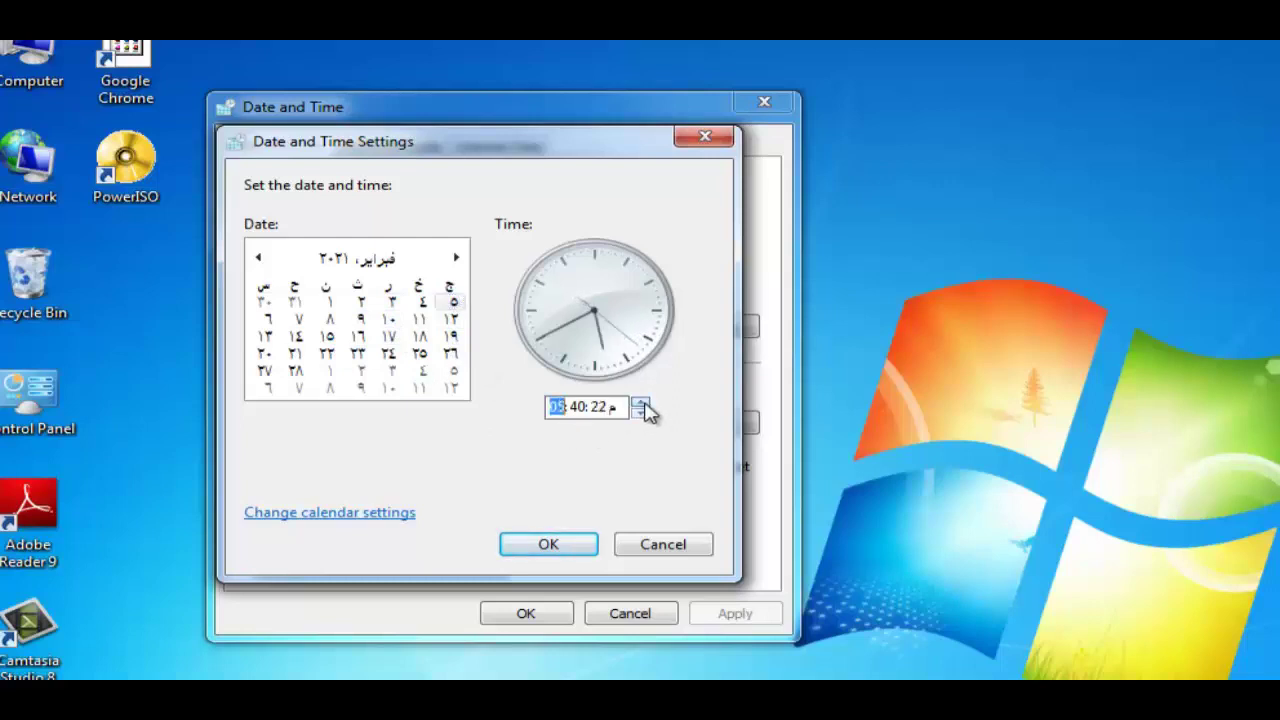
click(641, 403)
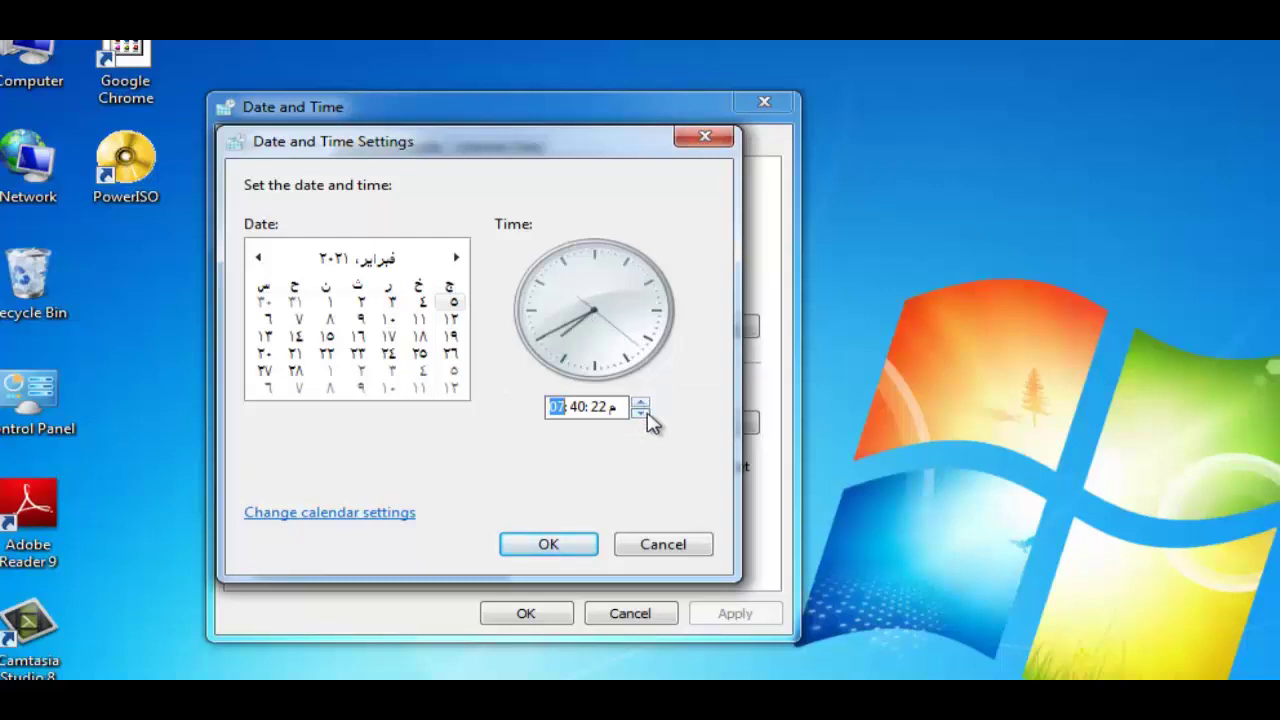
click(641, 411)
click(641, 411)
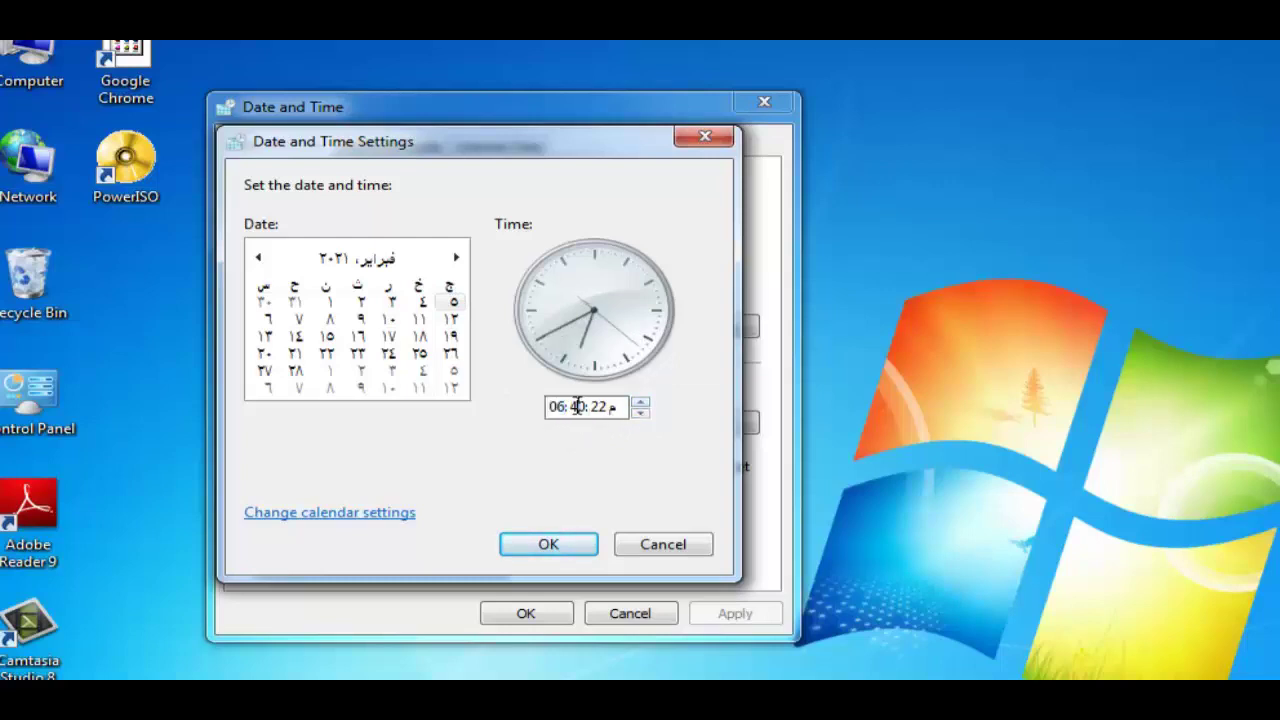
click(642, 403)
click(642, 403)
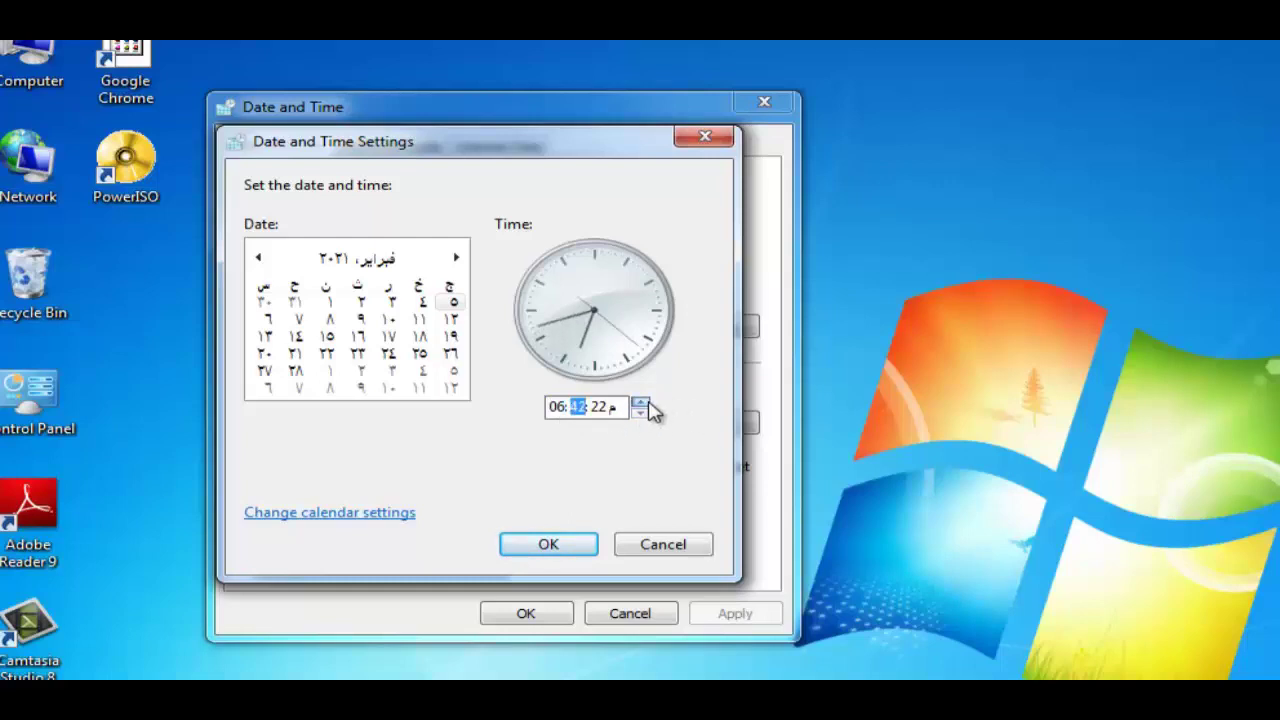
click(642, 403)
click(642, 403)
click(641, 412)
Keep the time on PM and apply 06:42 PM, closing both date and time dialogs
click(600, 418)
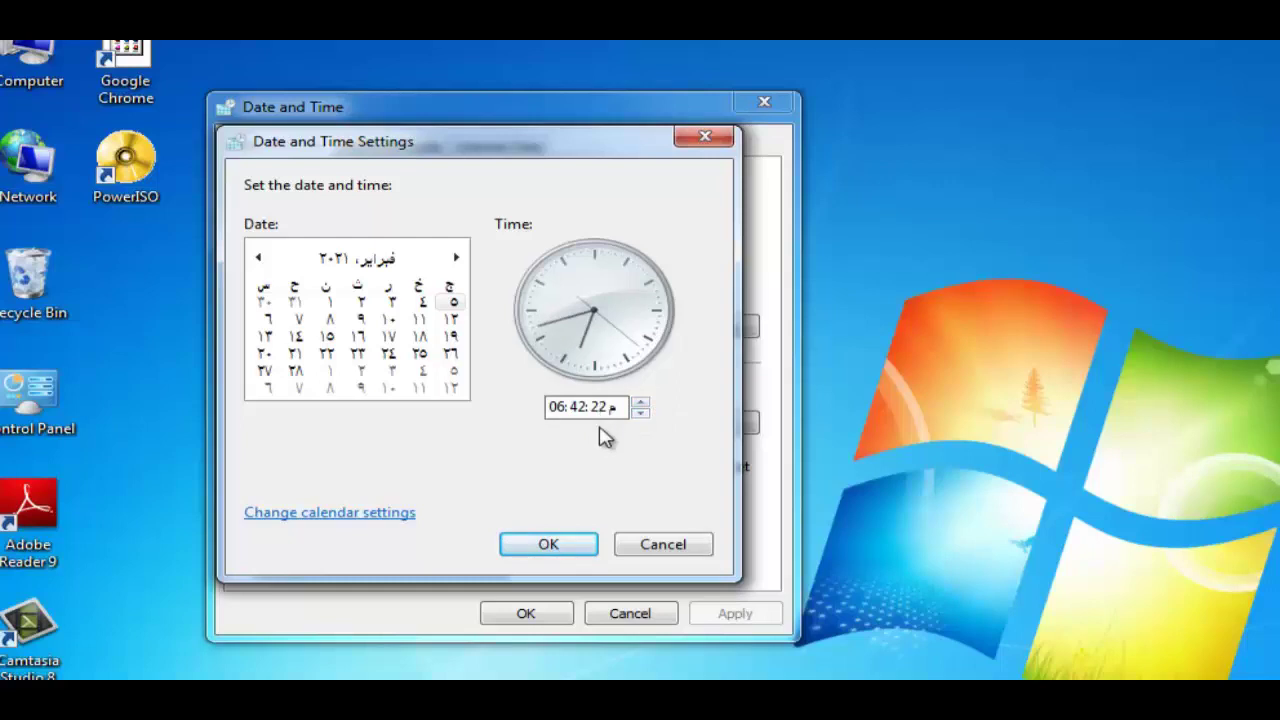
click(614, 418)
click(641, 406)
click(641, 408)
click(545, 552)
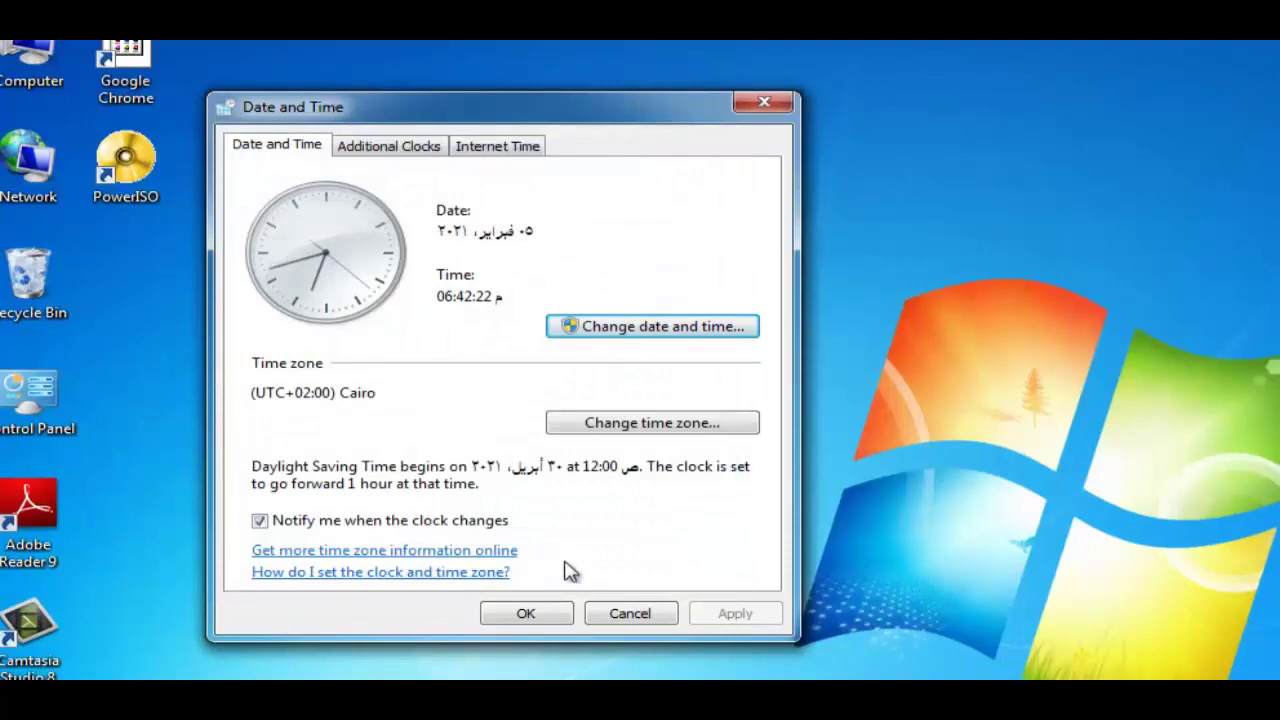
click(540, 613)
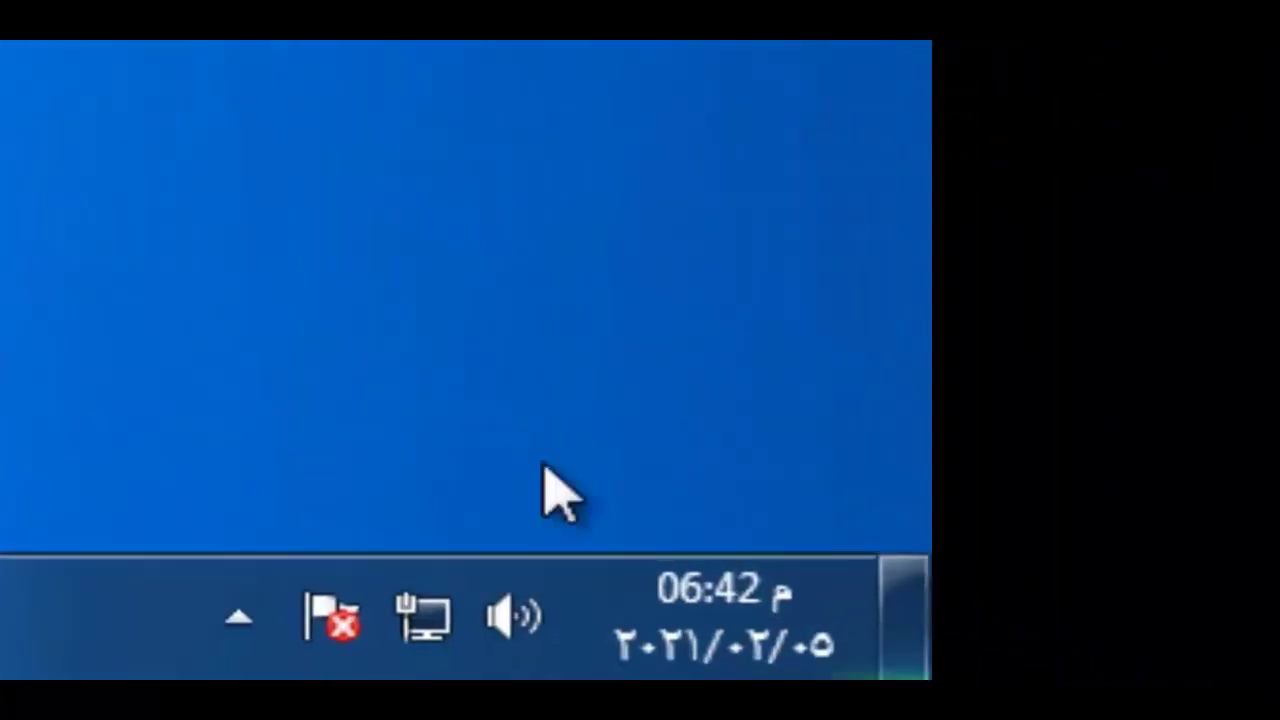
mouse_move(830, 655)
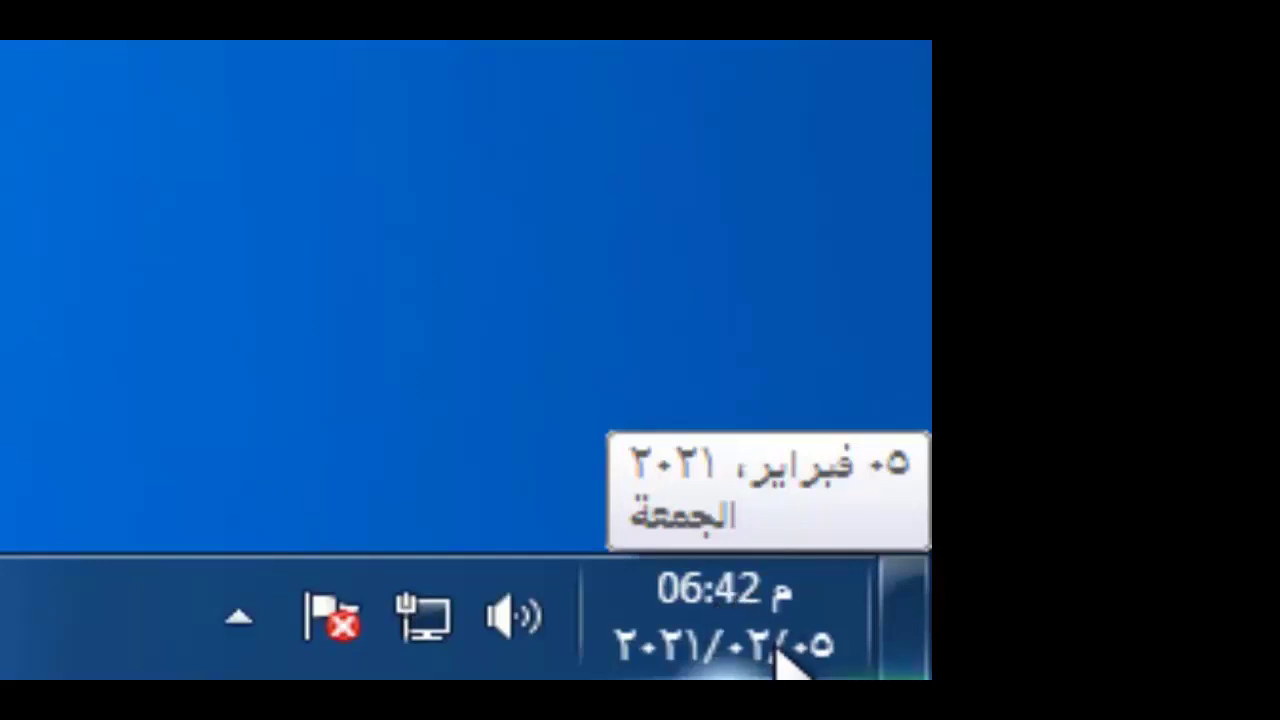
Open the Date and Time Settings dialog from the tray clock
right_click(786, 657)
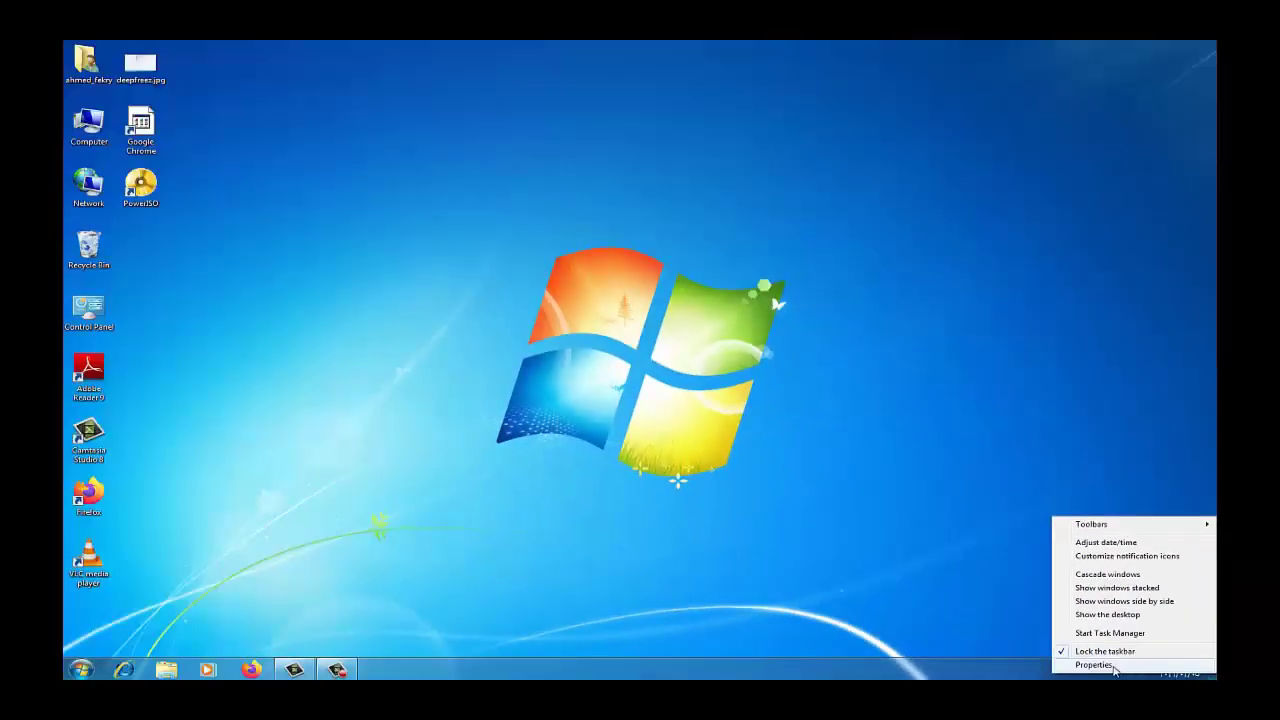
click(970, 640)
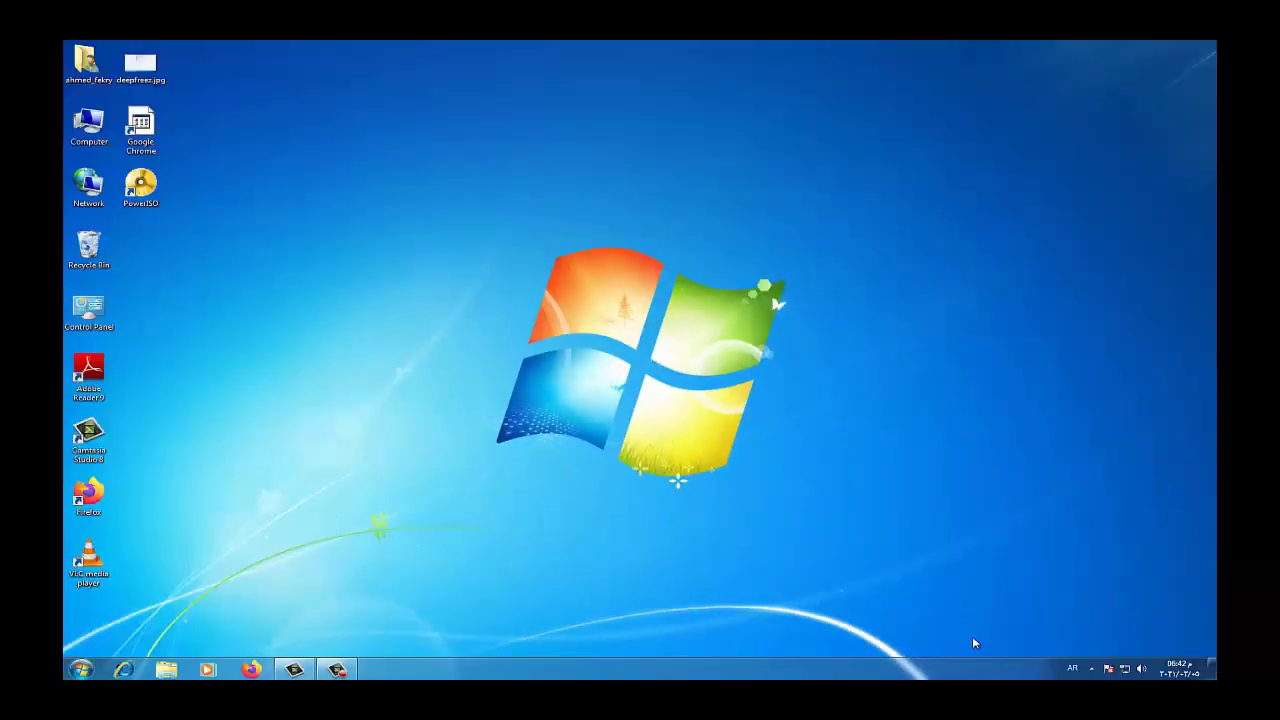
click(1170, 668)
click(1094, 634)
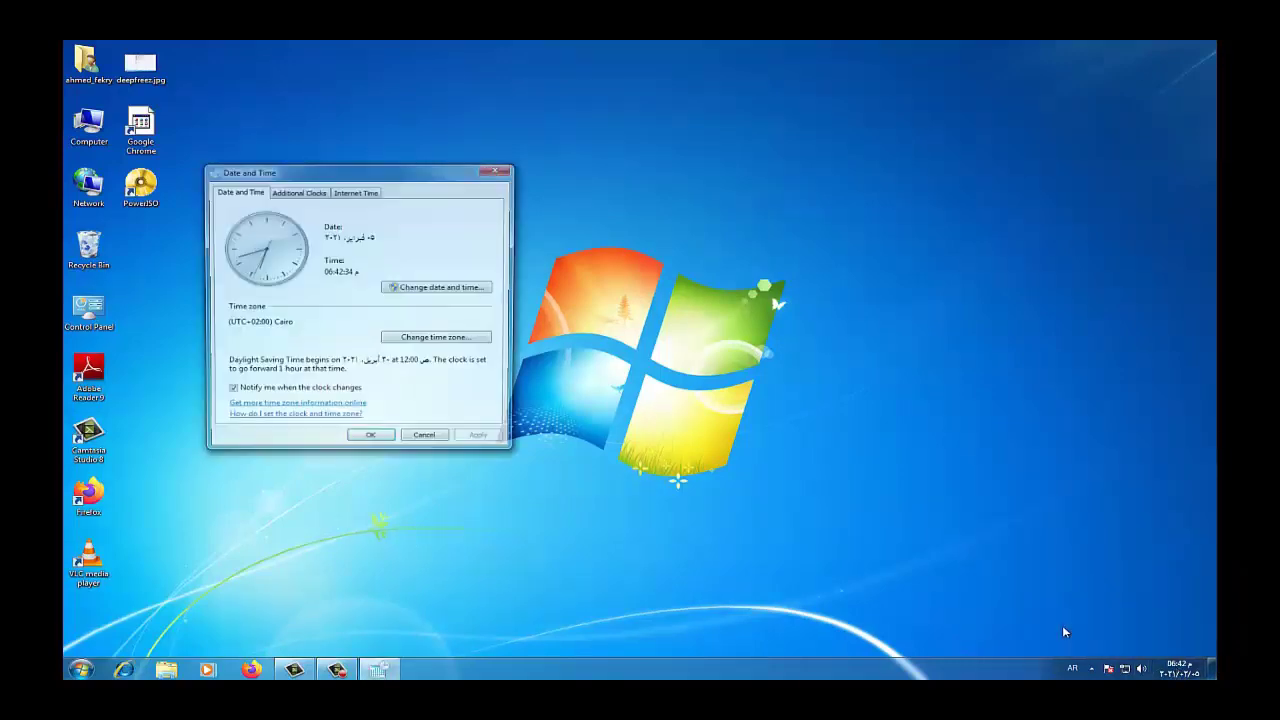
click(432, 288)
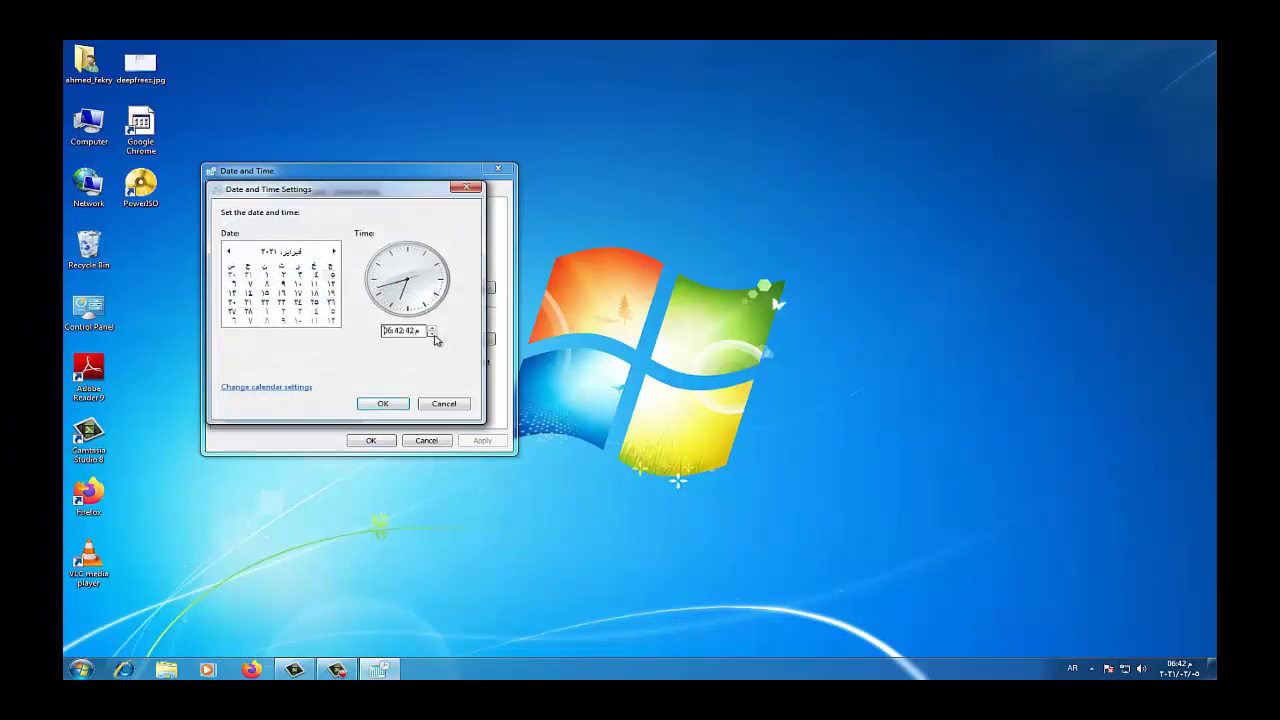
Set the time to 04:41 and confirm both date and time windows
click(432, 335)
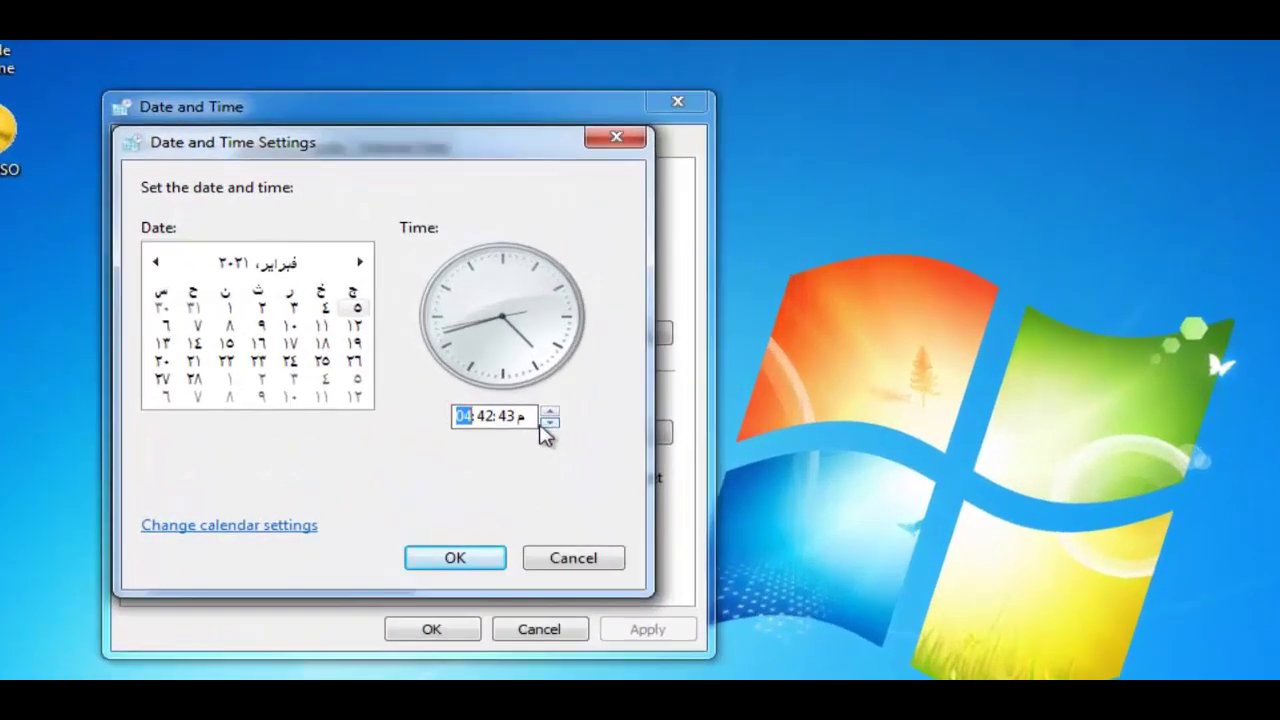
click(487, 416)
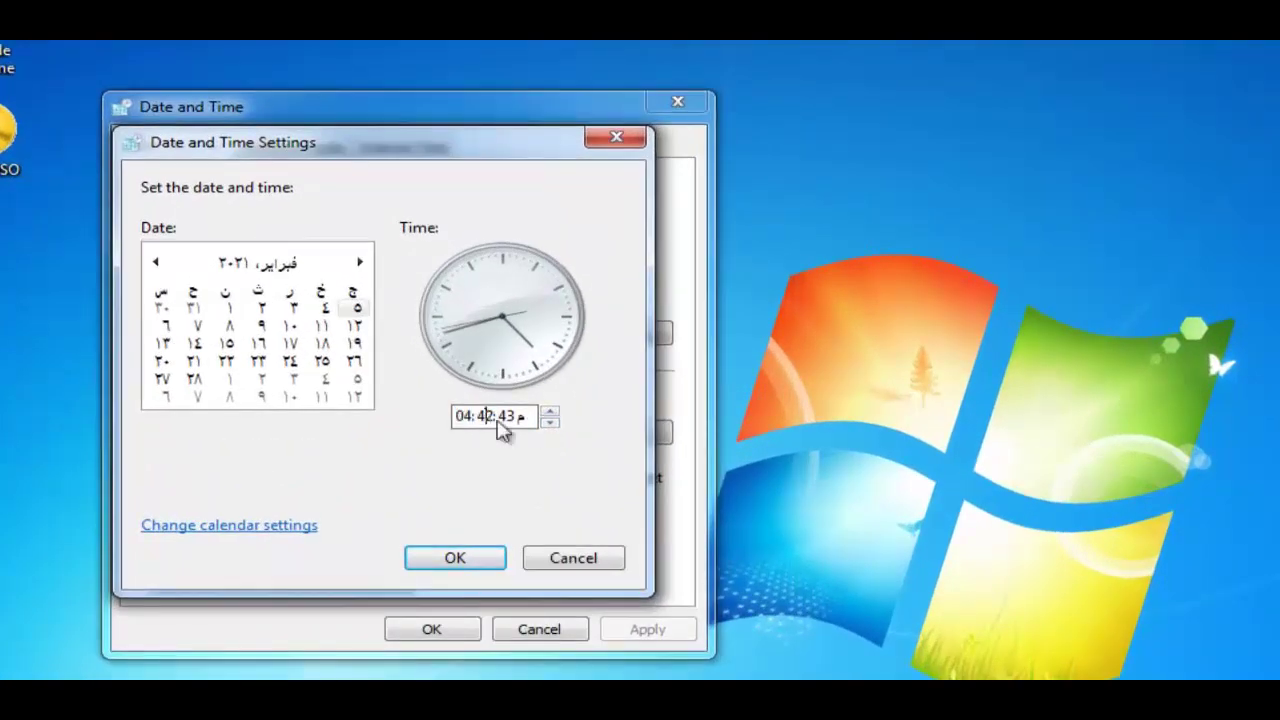
click(550, 422)
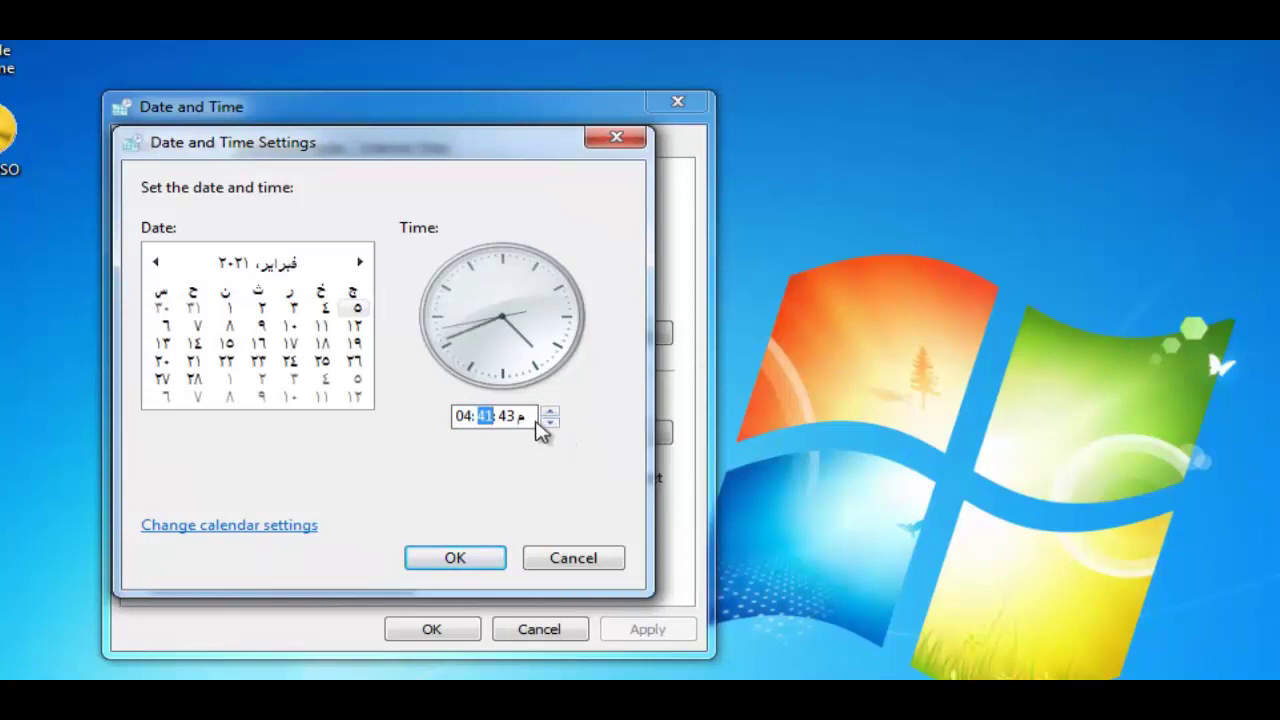
click(489, 559)
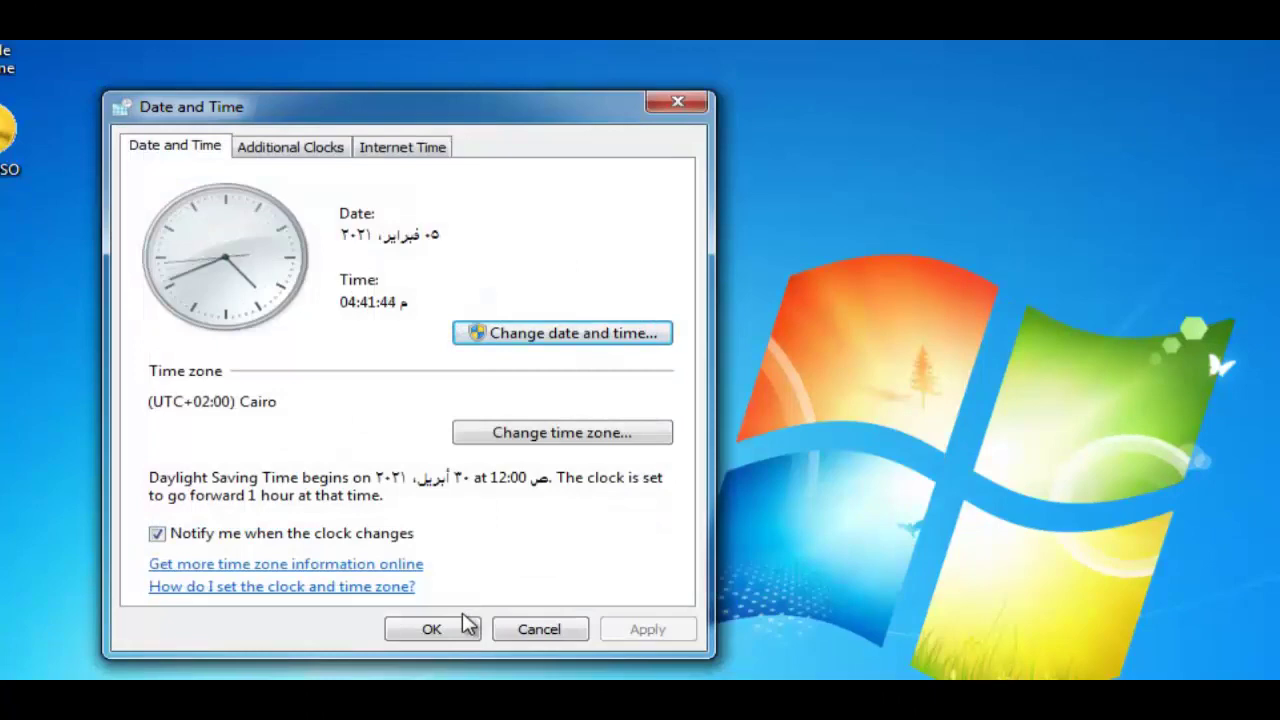
click(465, 628)
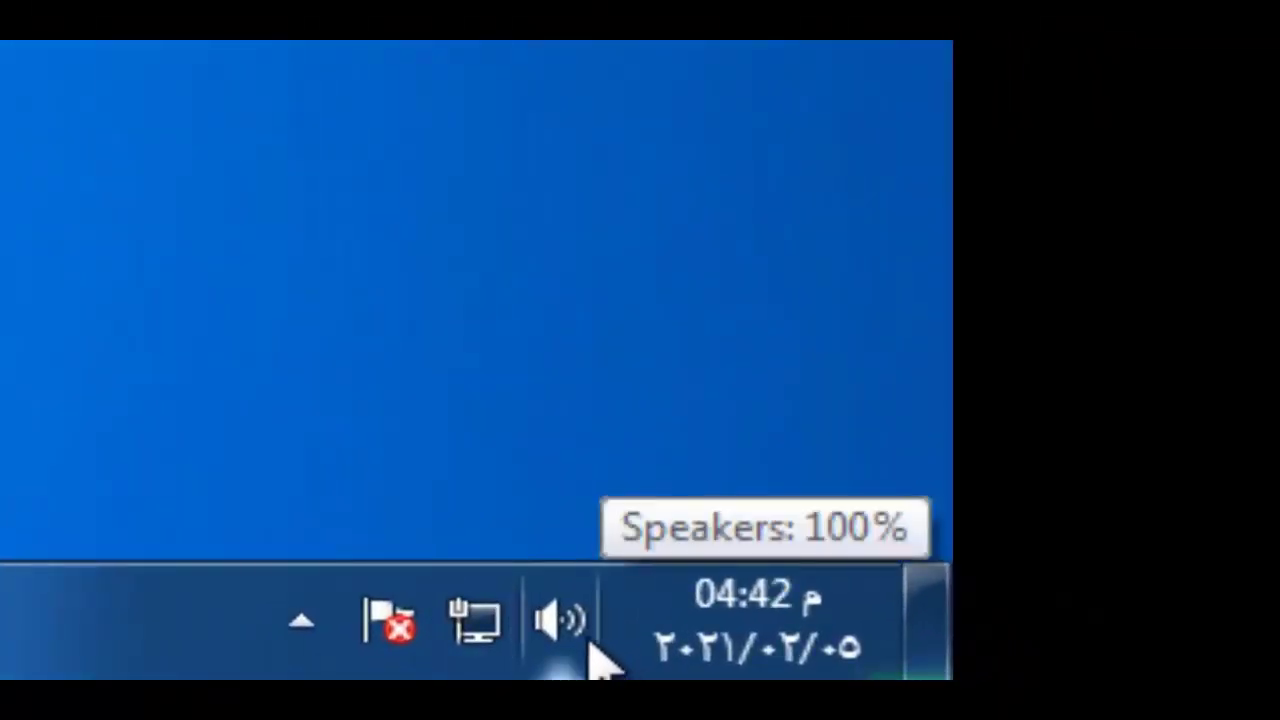
Nudge the speaker volume, mute and unmute twice, then bring up the Volume Mixer
click(590, 650)
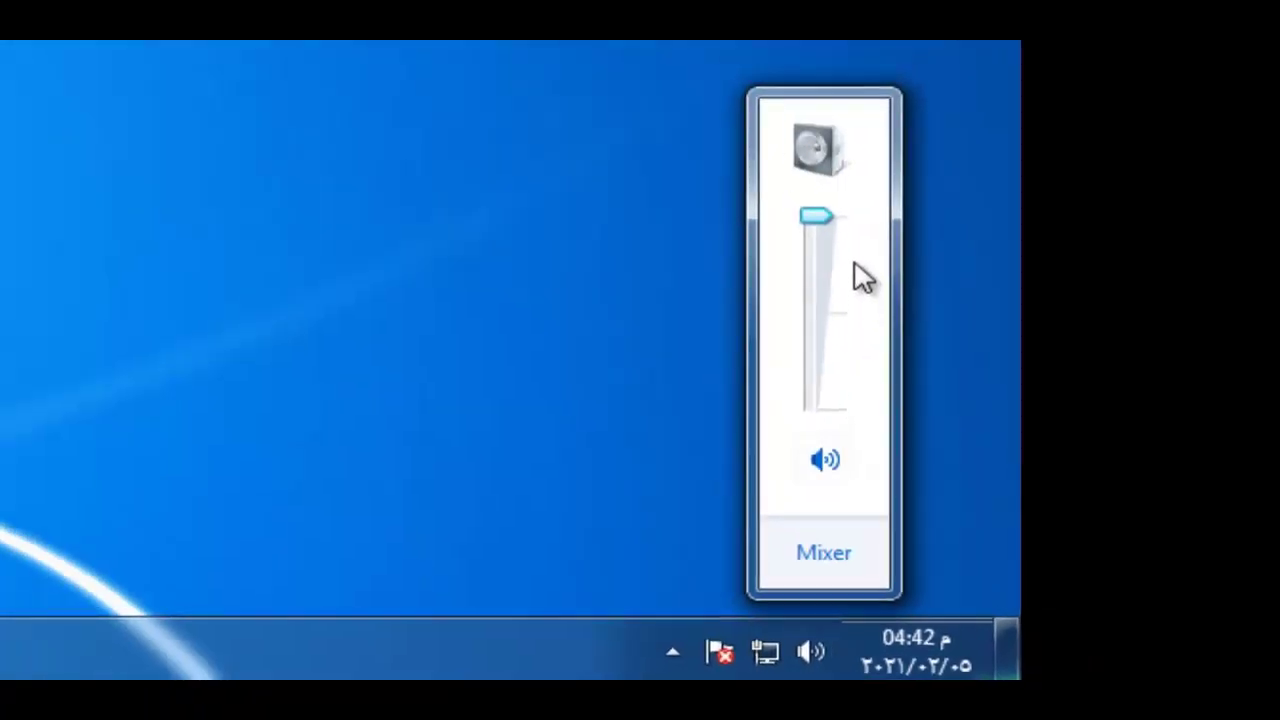
mouse_move(830, 220)
mouse_down()
mouse_move(830, 340)
mouse_move(824, 214)
mouse_up()
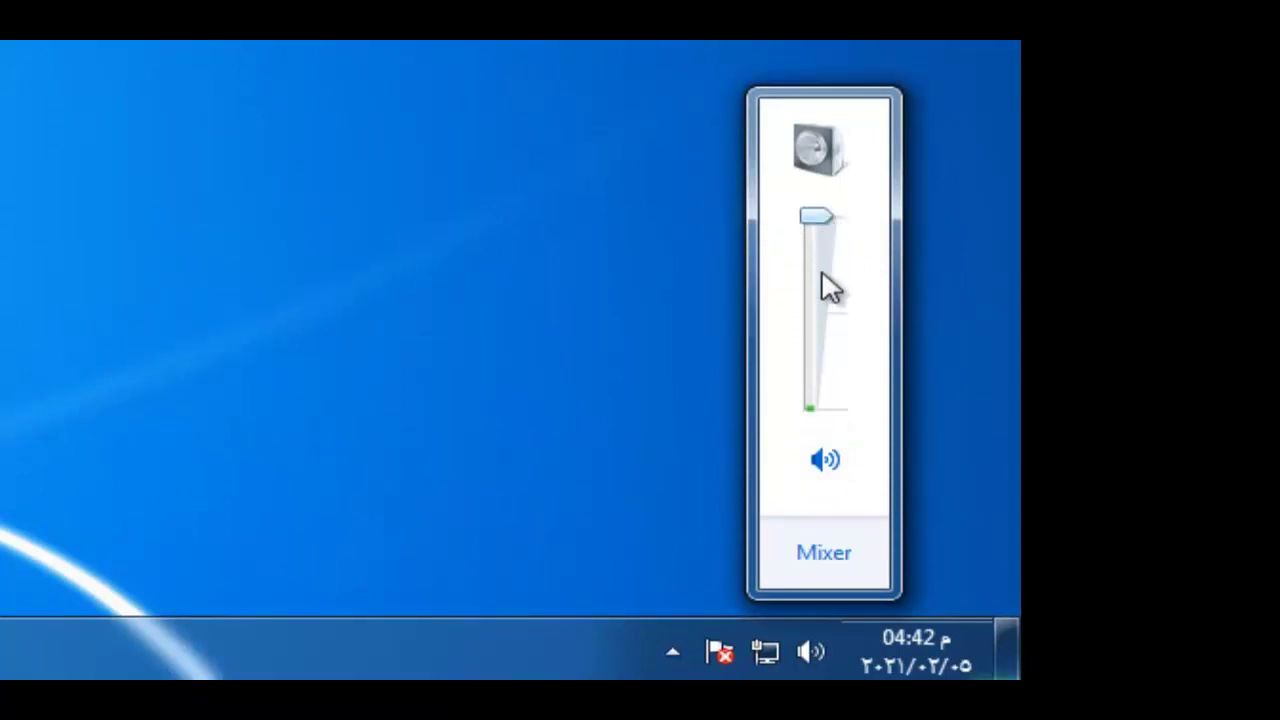
click(850, 481)
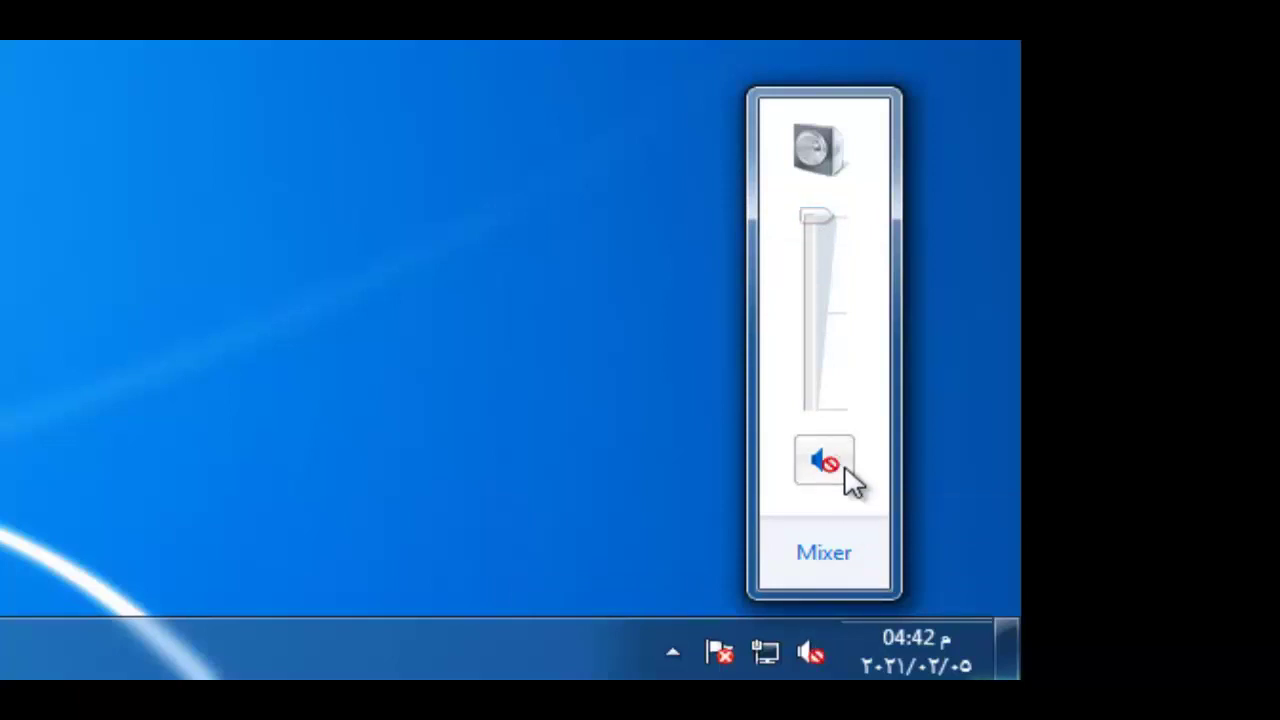
click(850, 481)
click(833, 474)
click(833, 474)
click(846, 556)
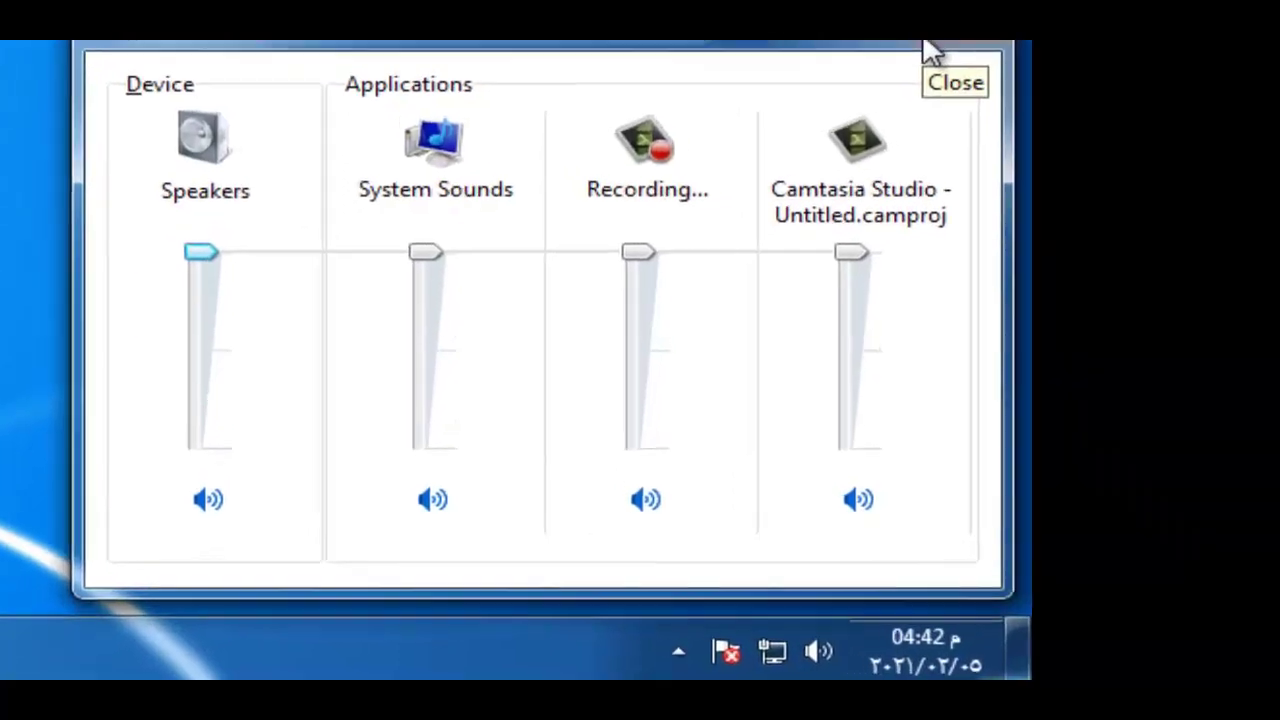
Close the Volume Mixer and launch Firefox from the taskbar
click(888, 108)
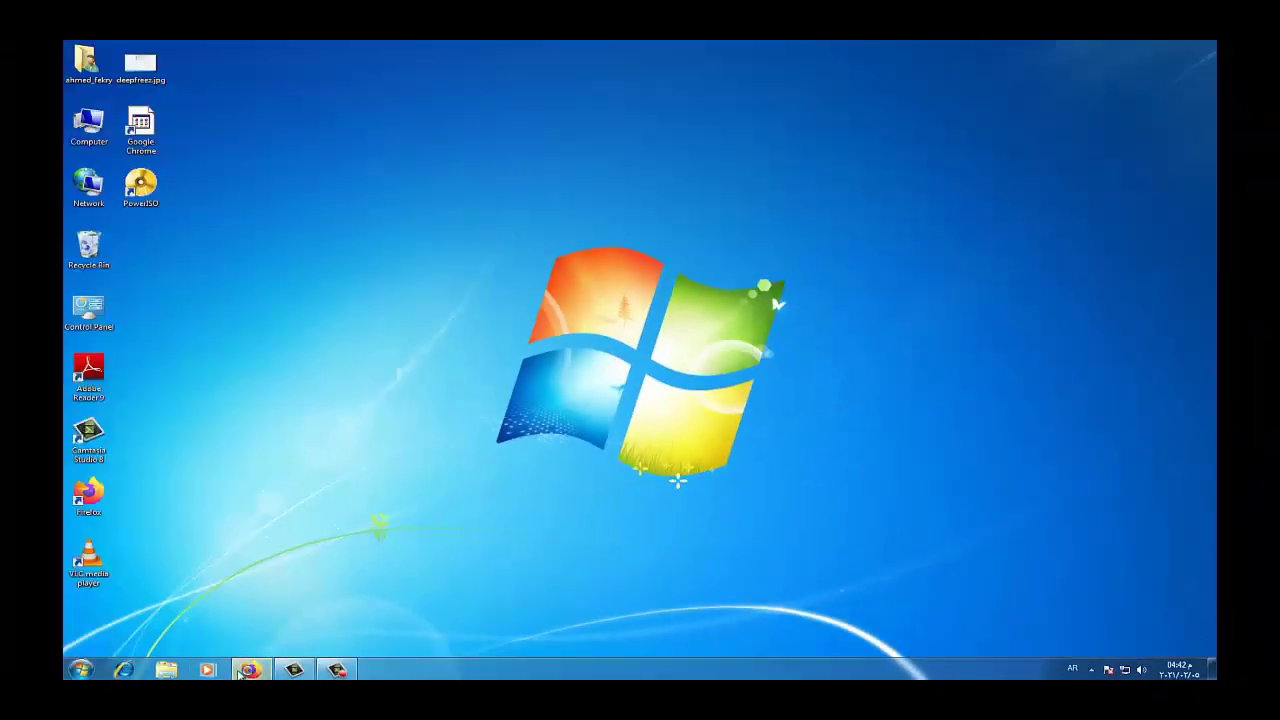
click(245, 670)
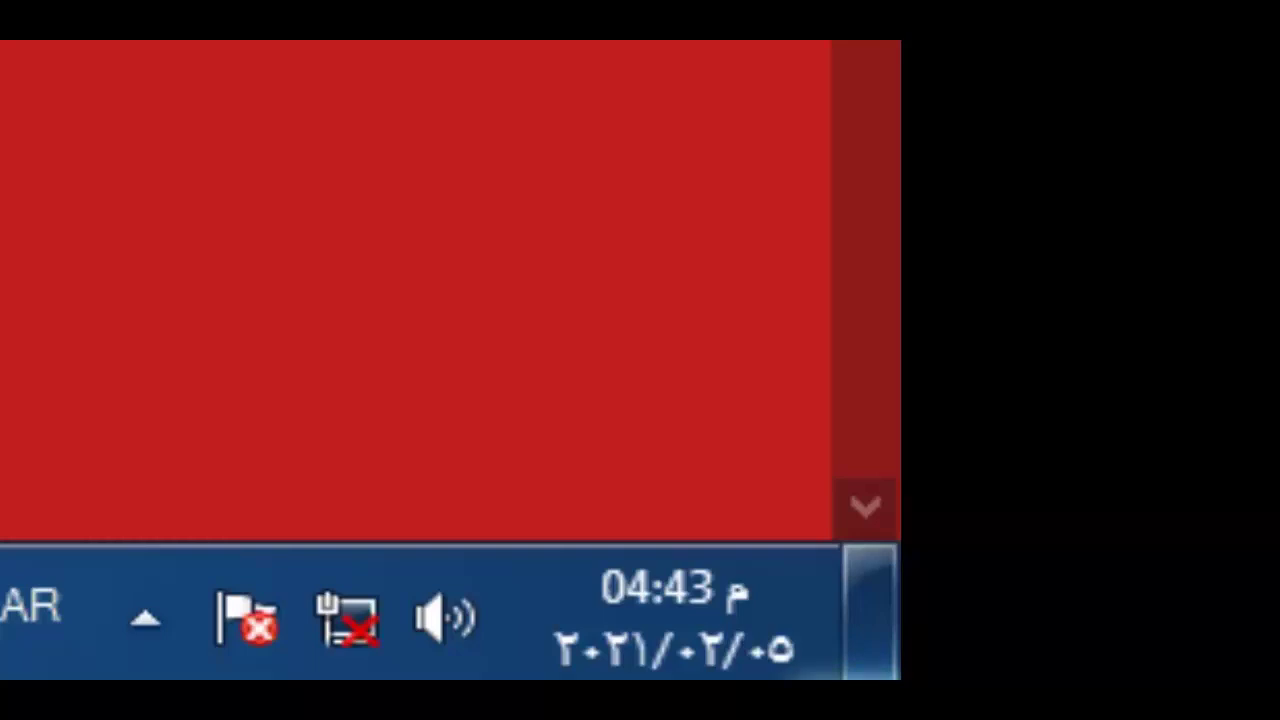
Check the tray's network status while the connection restores and the USB drive connects
mouse_move(368, 650)
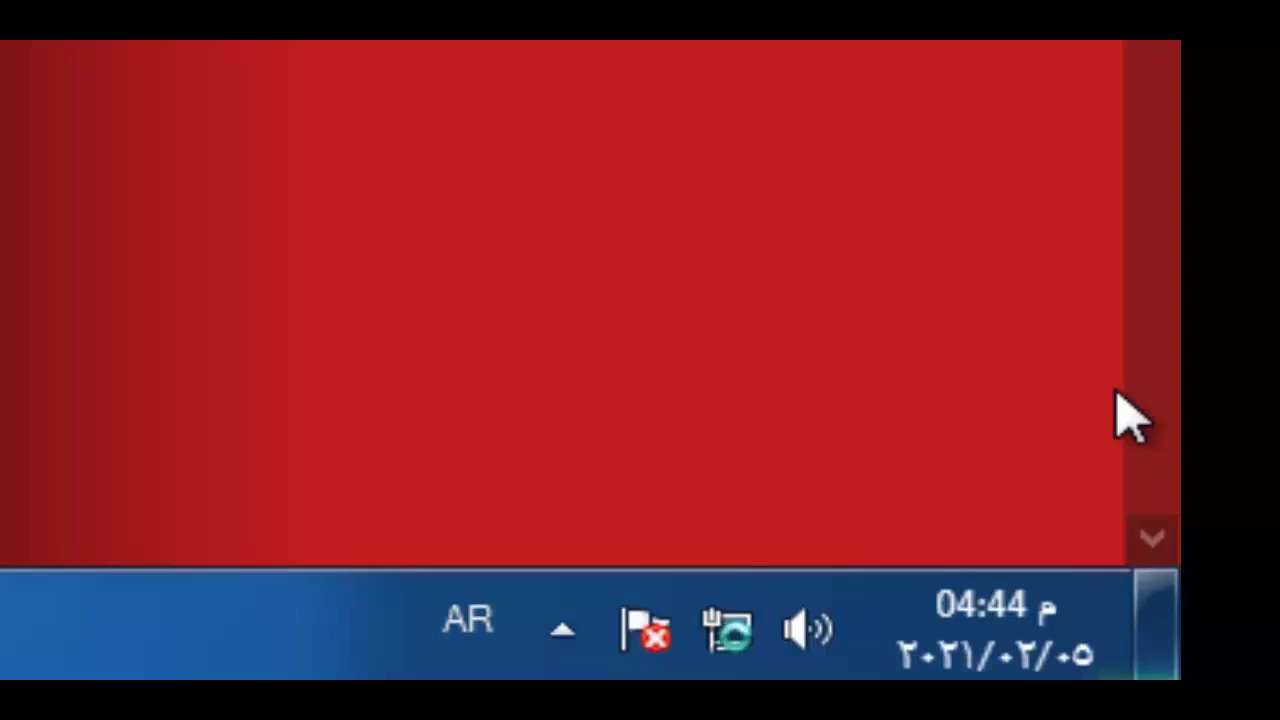
mouse_move(757, 634)
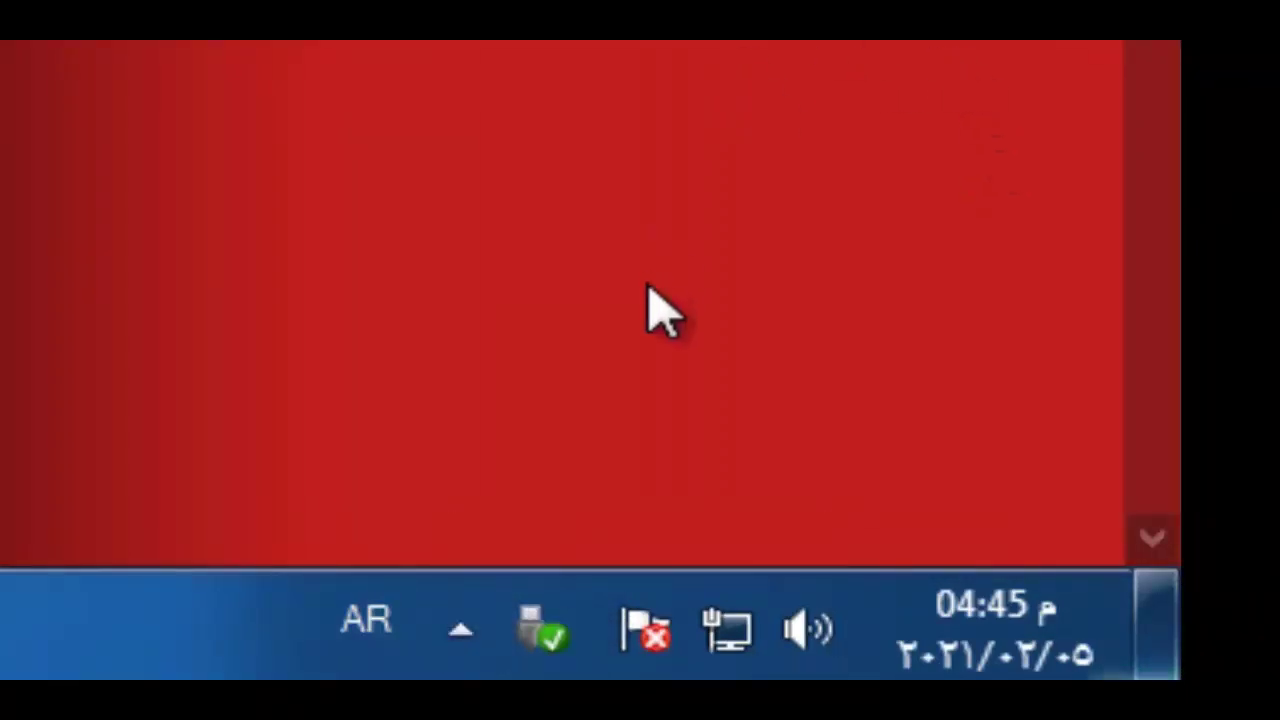
Eject the Windows 10 (H:) USB drive via the Safely Remove Hardware tray icon
click(548, 635)
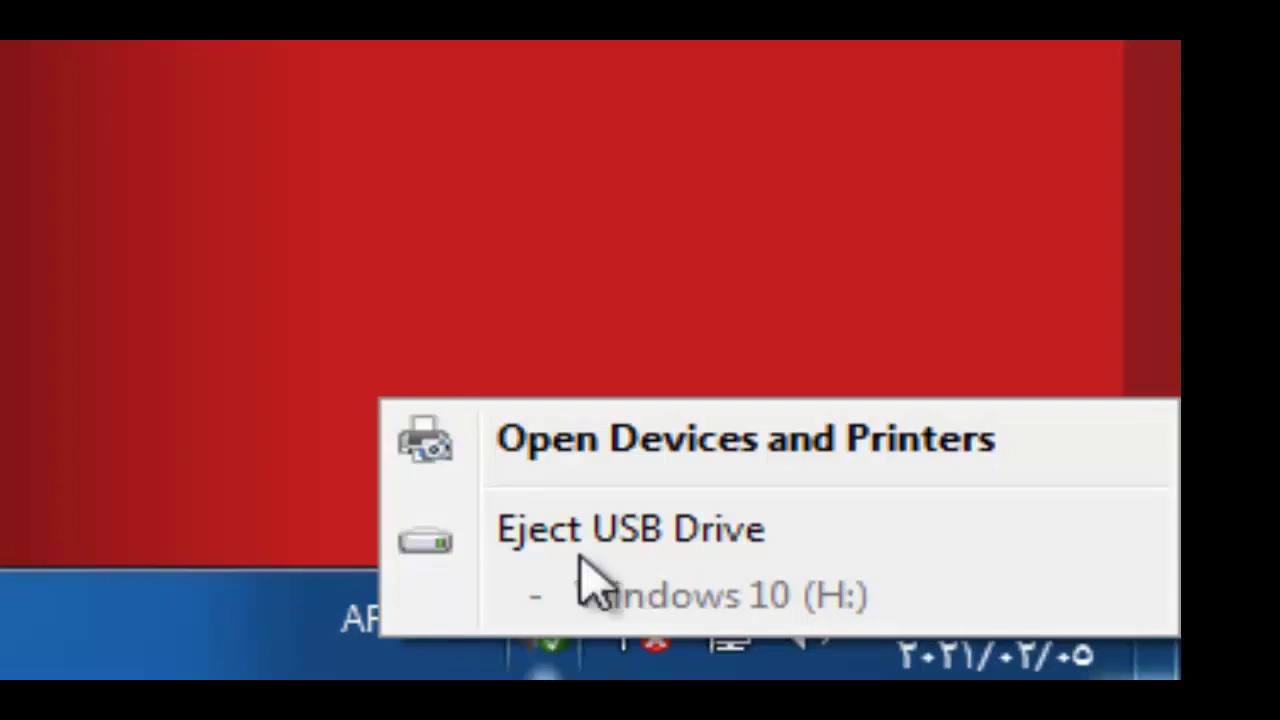
click(624, 207)
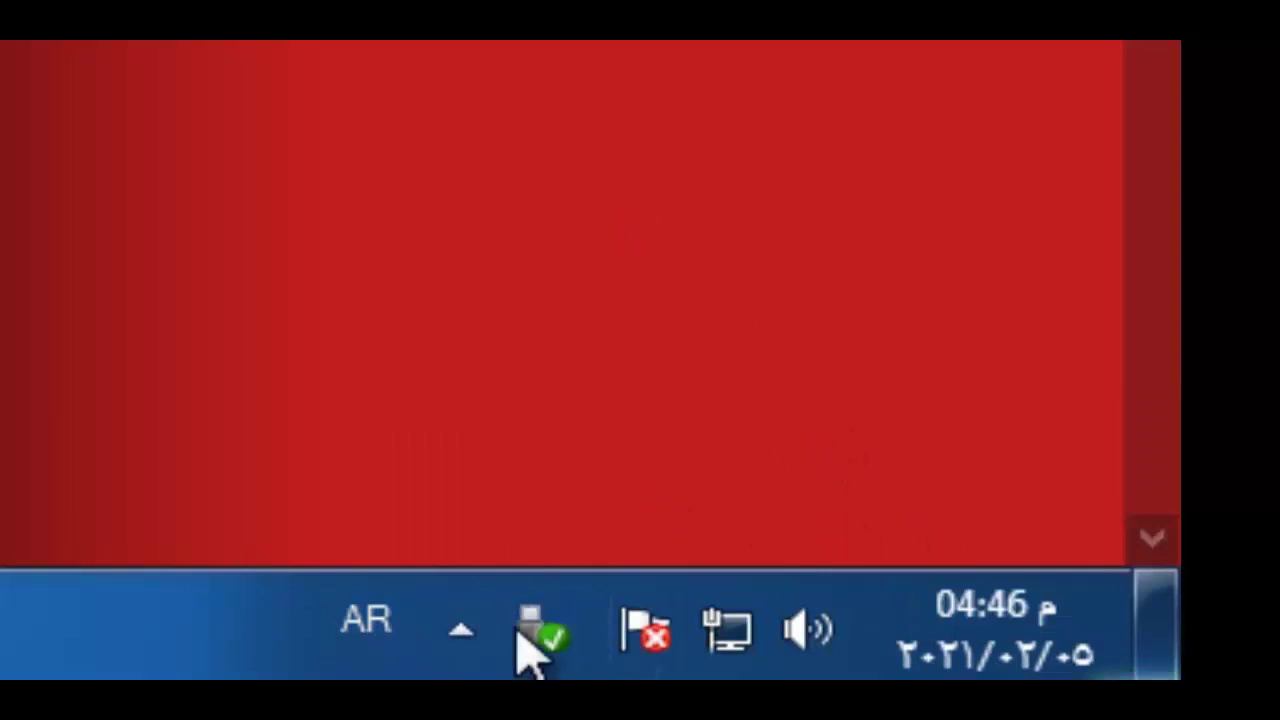
click(548, 633)
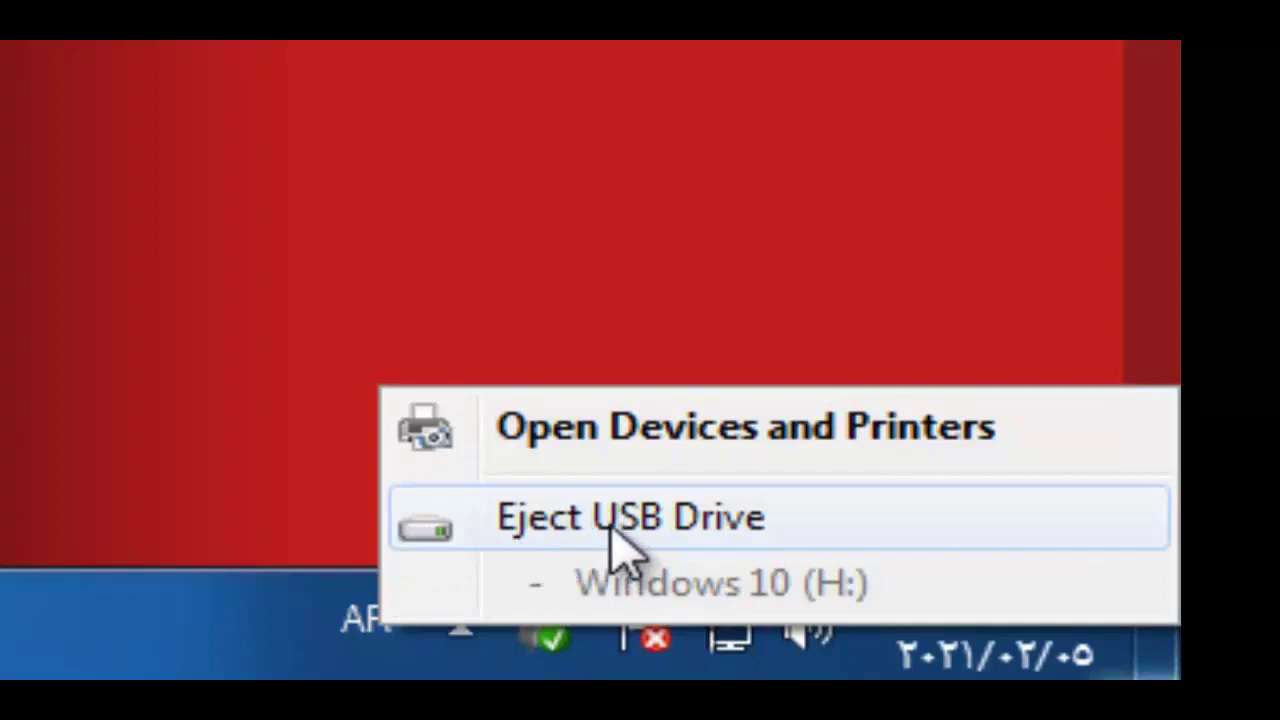
click(612, 548)
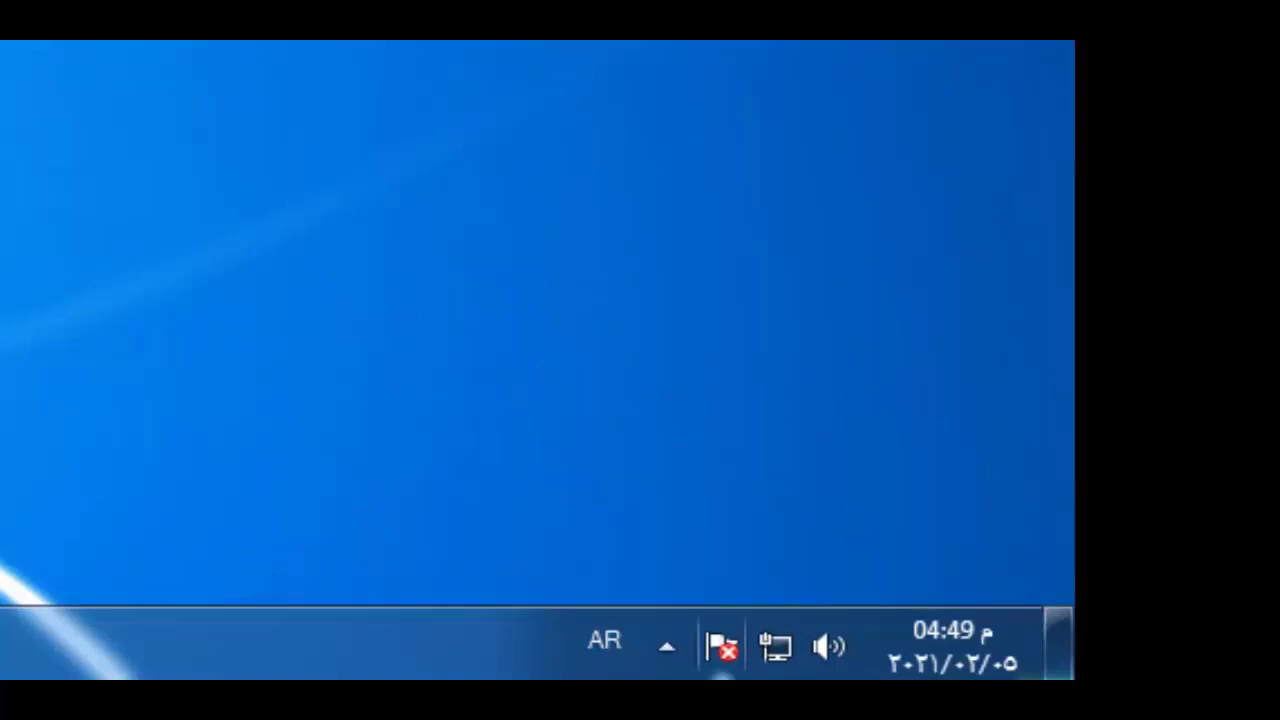
Switch the input language from Arabic (Egypt) to English (United States), then Alt+Shift back to Arabic
click(605, 643)
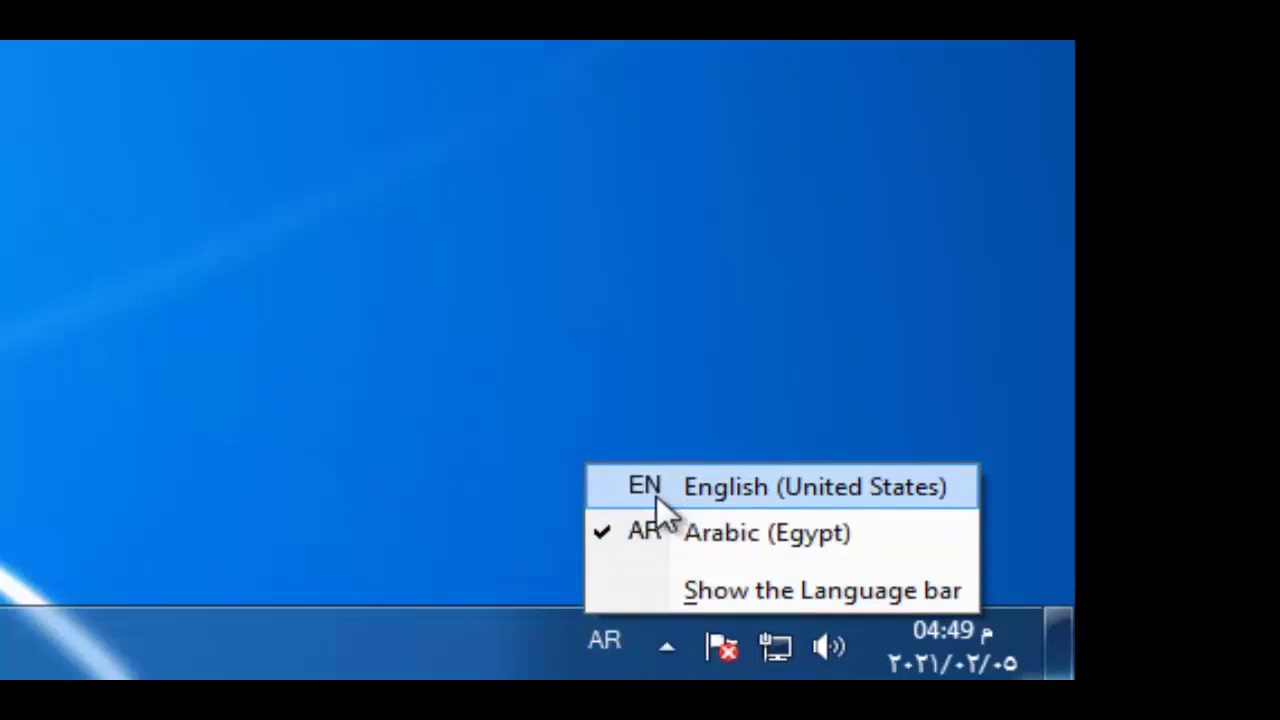
click(652, 537)
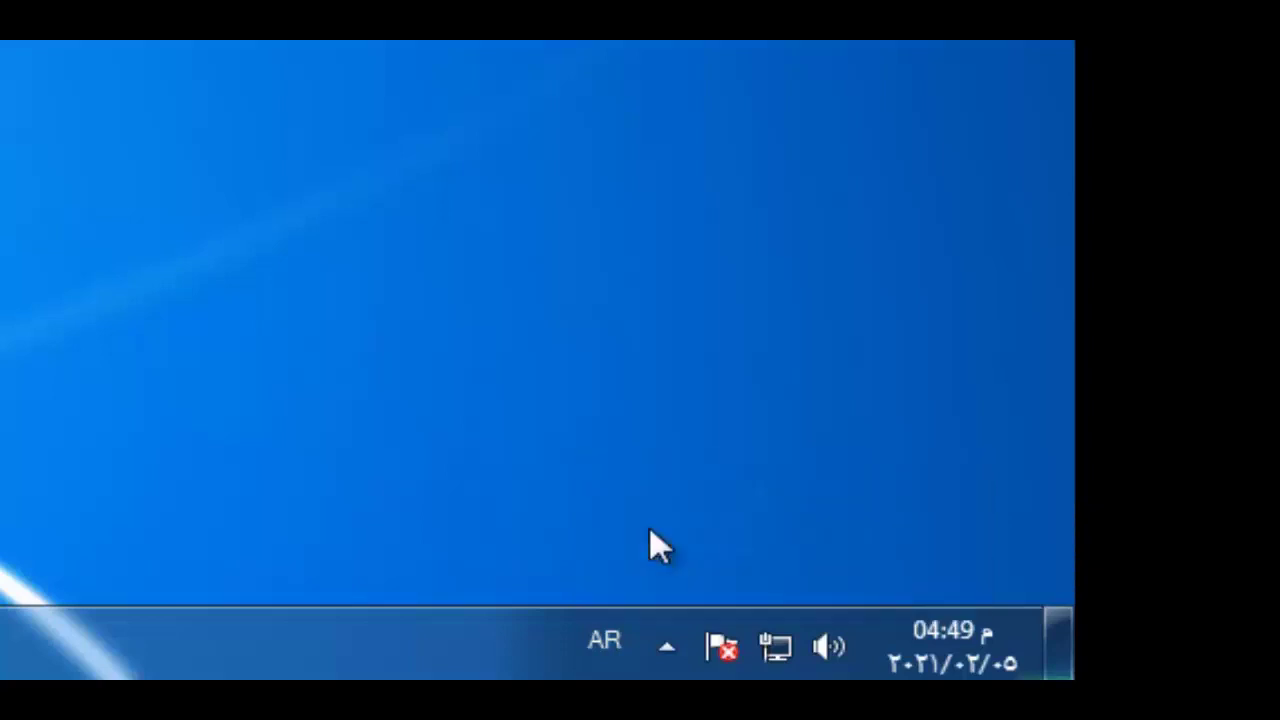
click(660, 652)
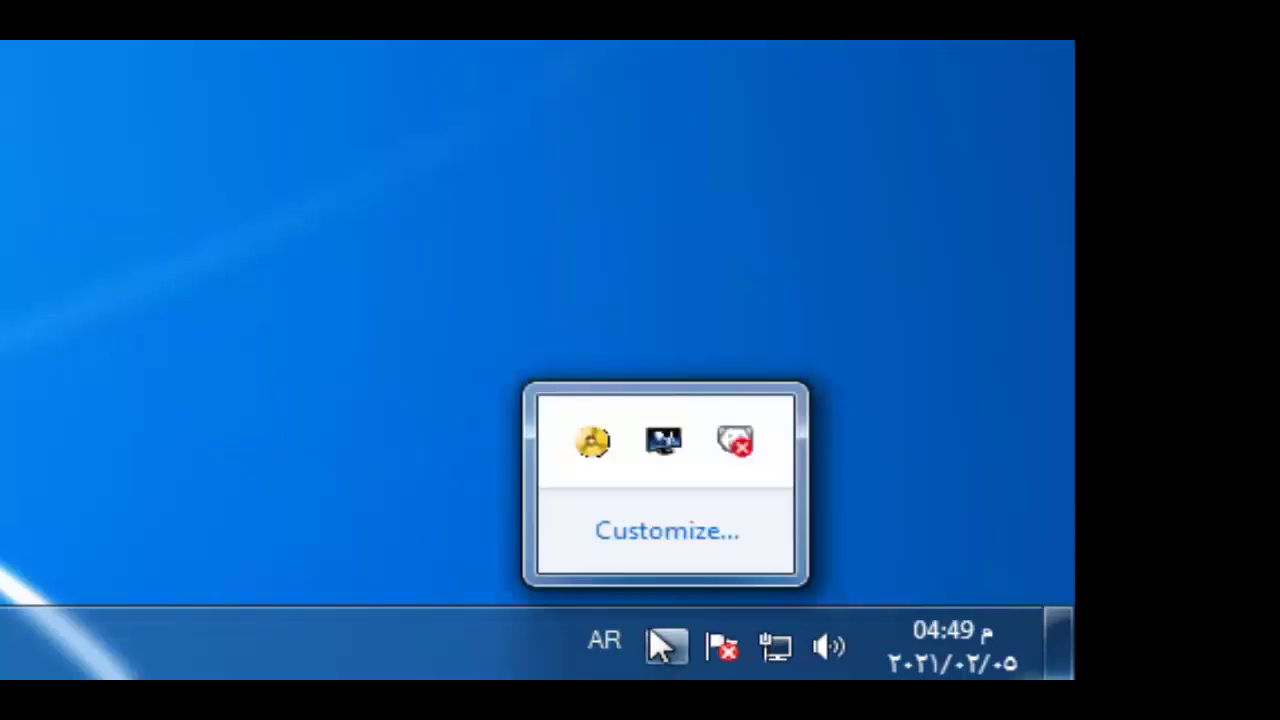
click(612, 658)
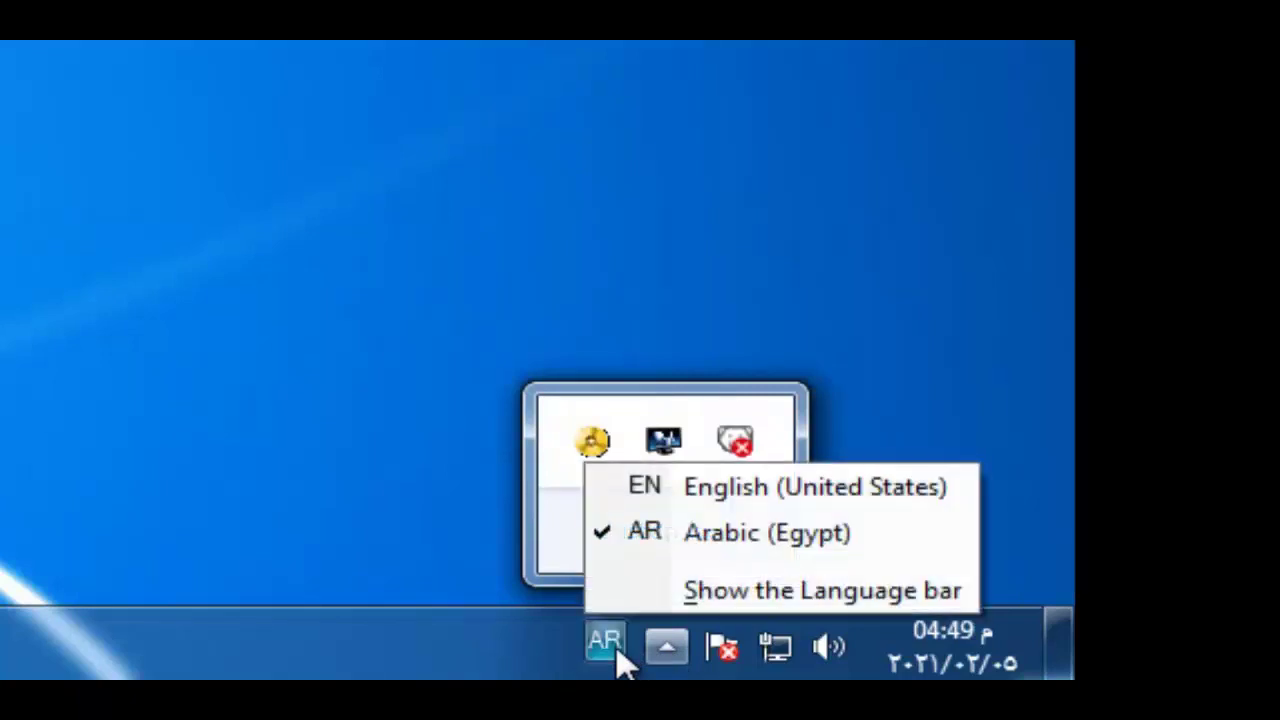
click(338, 476)
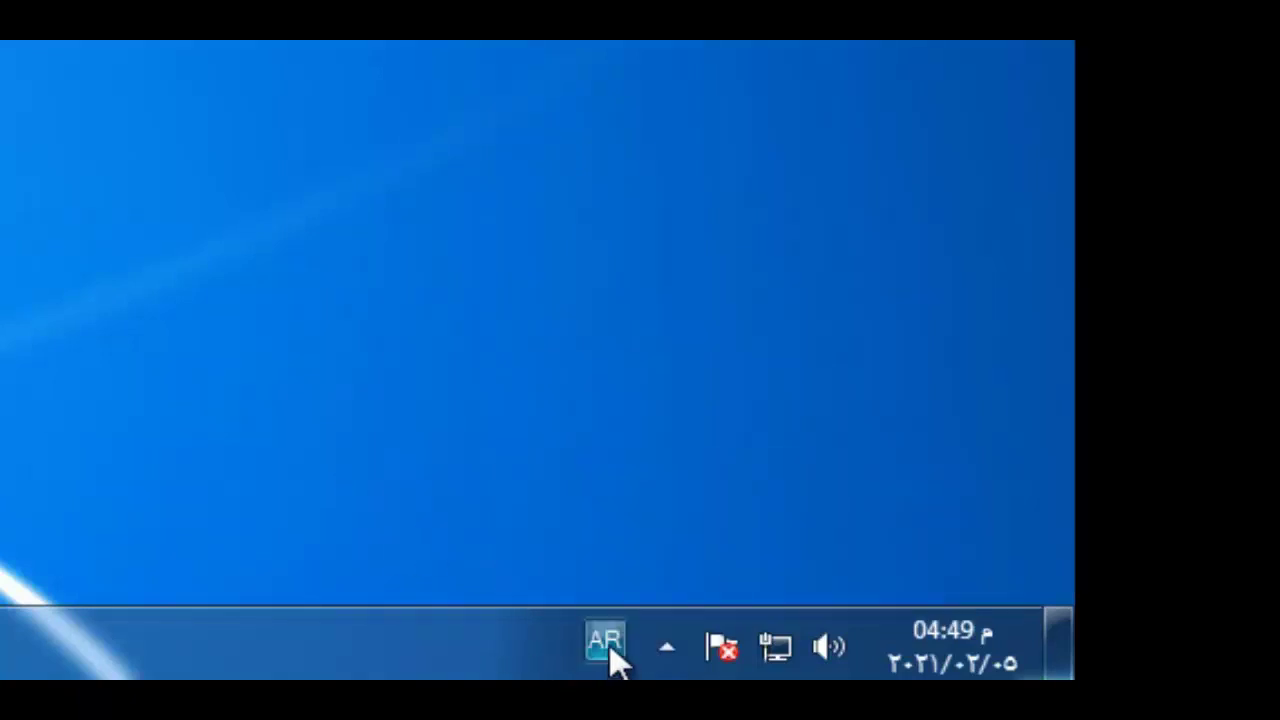
click(610, 656)
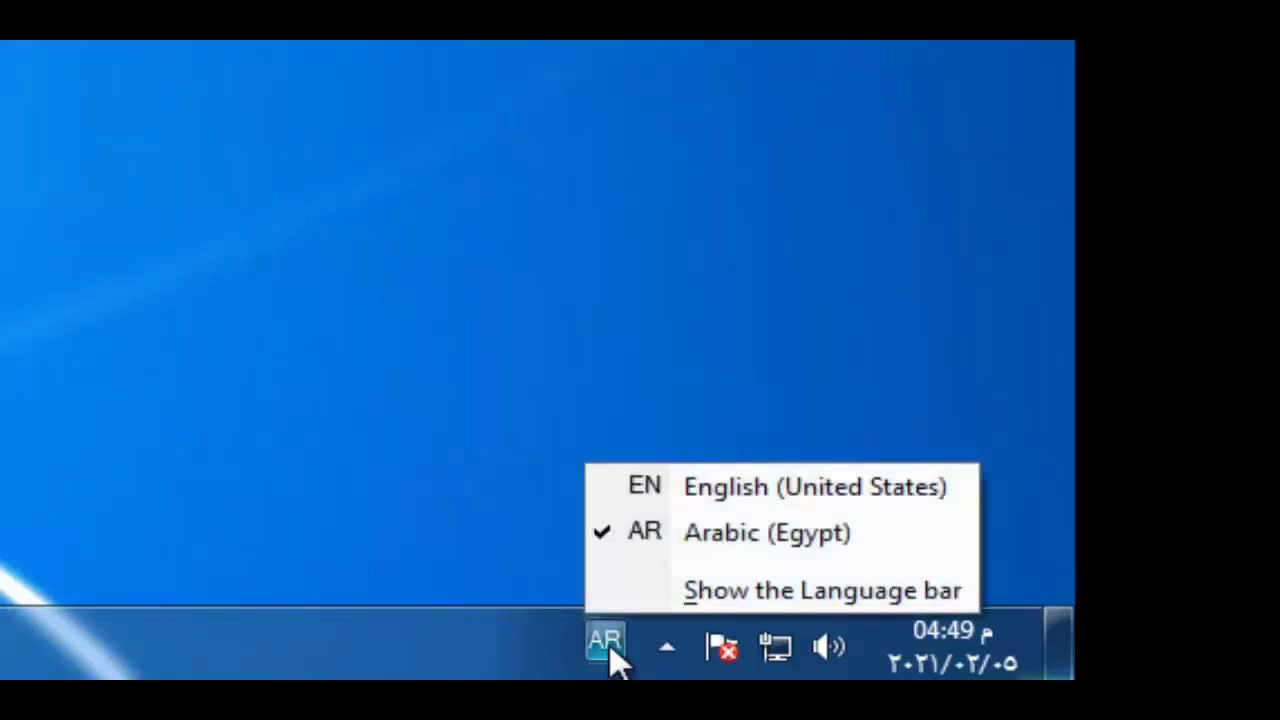
click(668, 494)
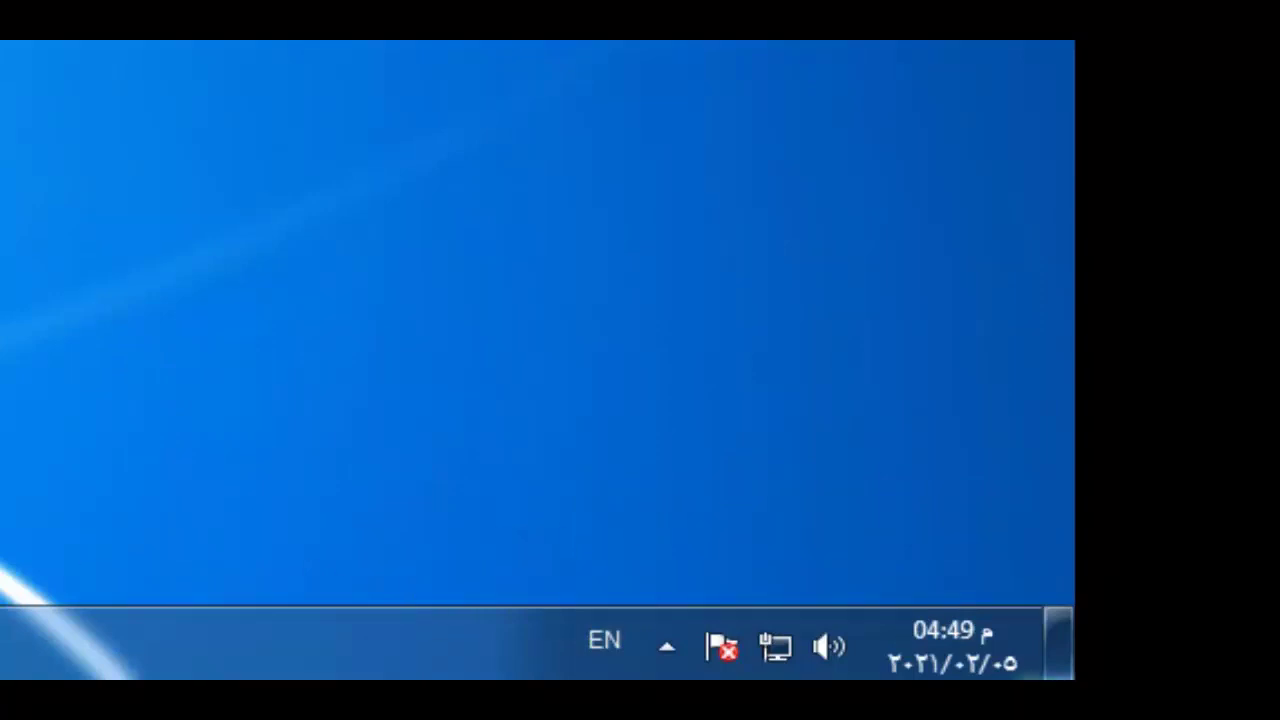
key(alt+shift)
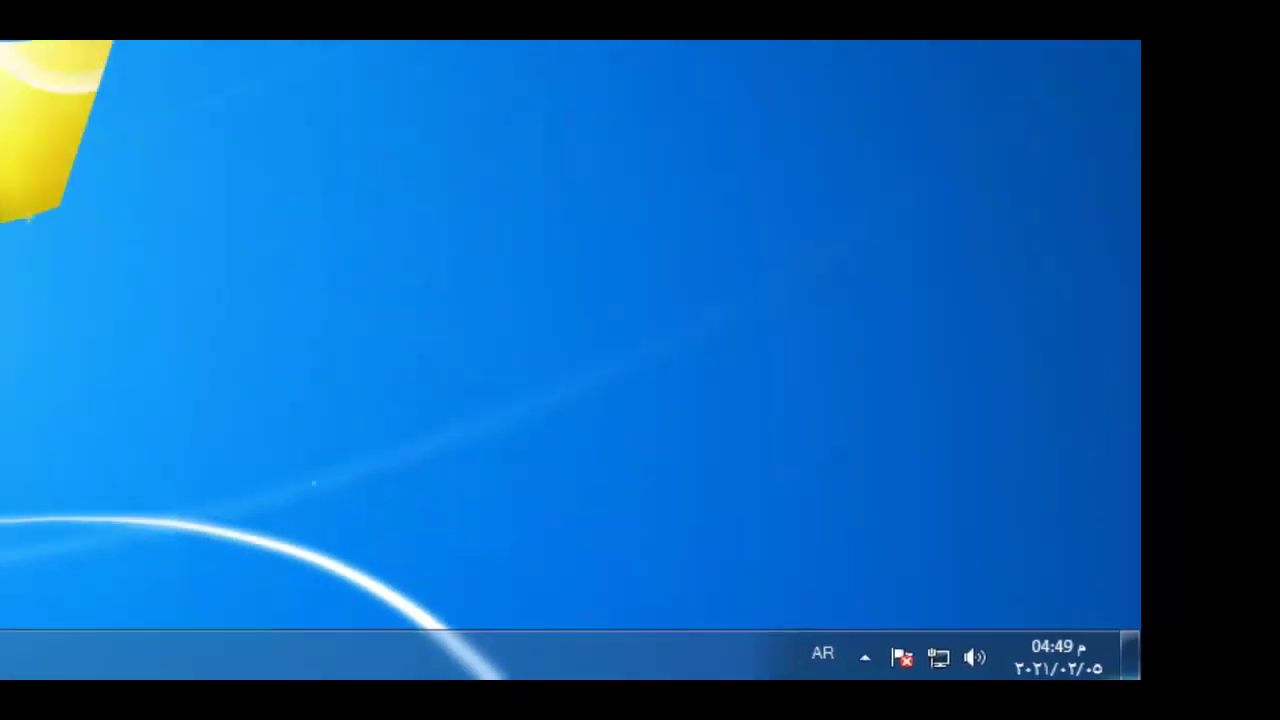
Launch Word 2010, type the person's first name in Arabic at size 48, add the surname, start a new line
click(14, 669)
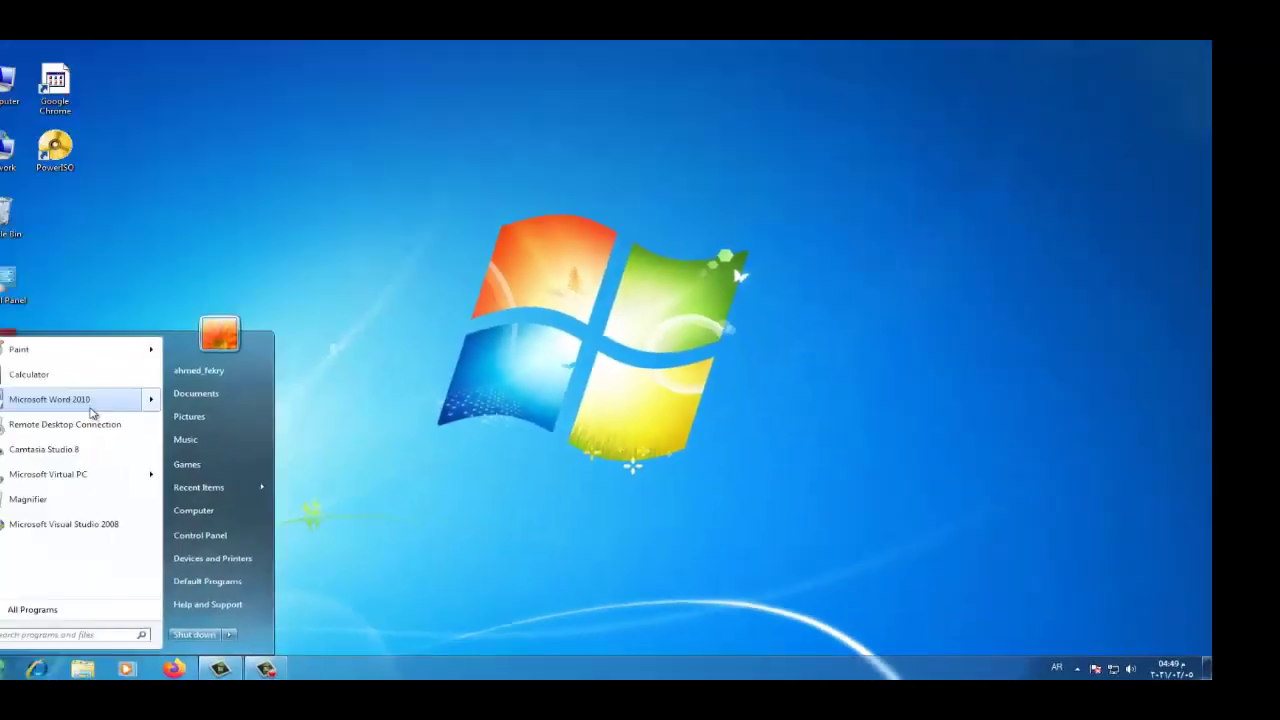
click(91, 400)
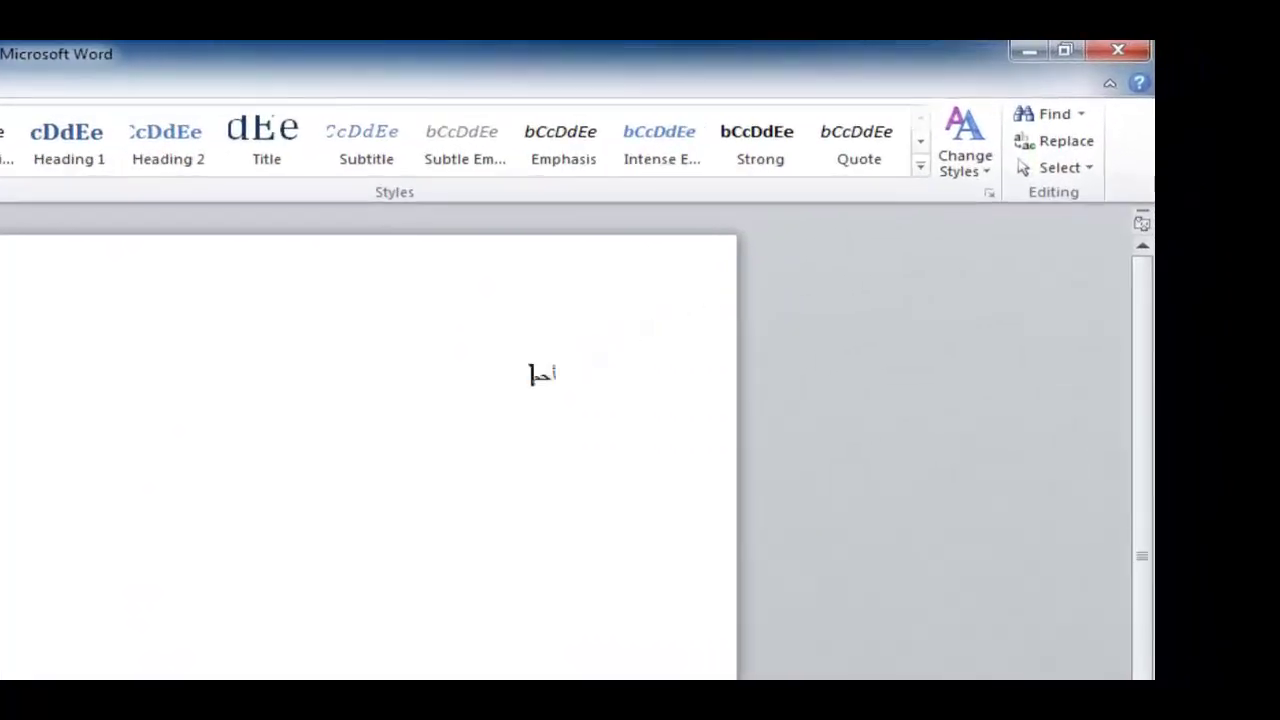
text(مد)
double_click(545, 375)
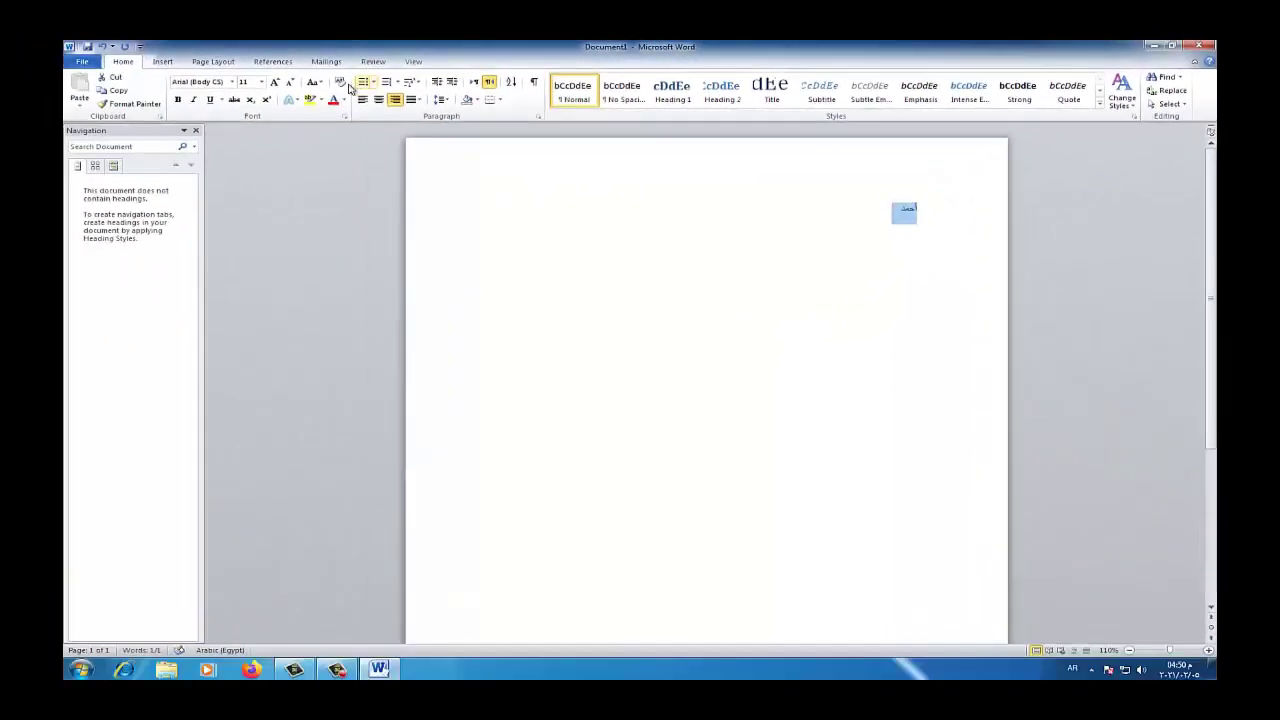
click(261, 82)
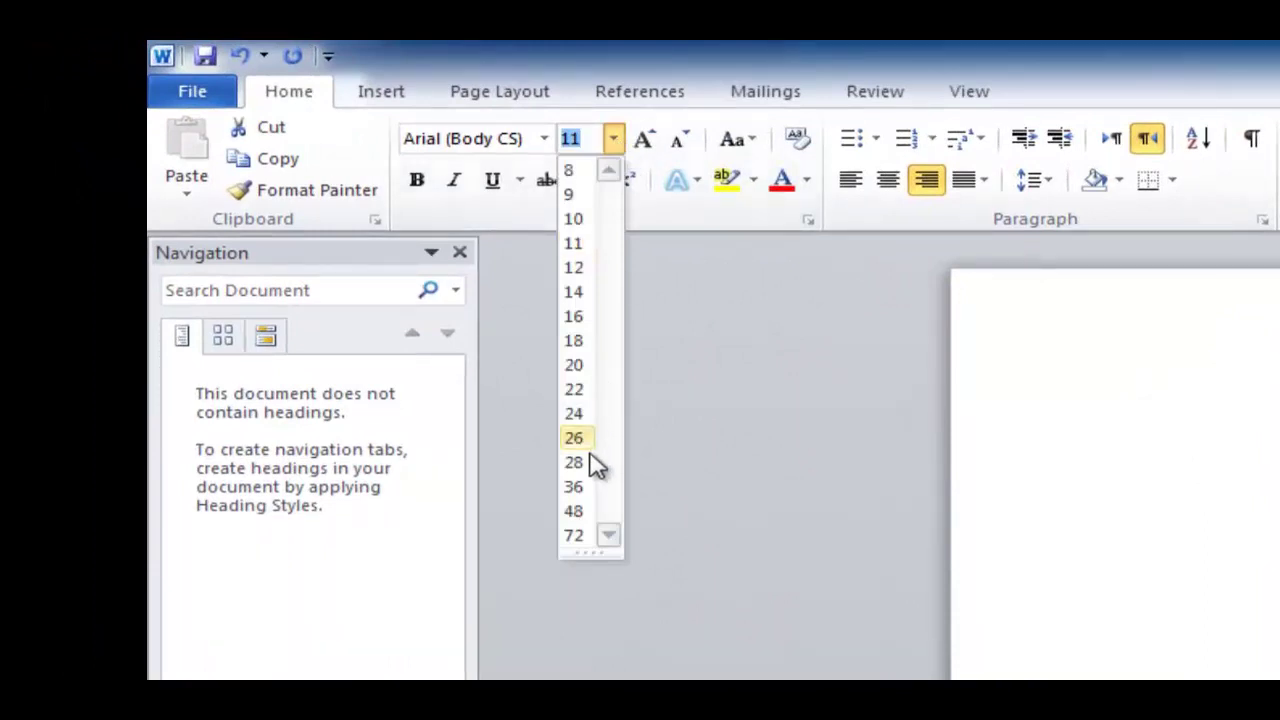
click(576, 511)
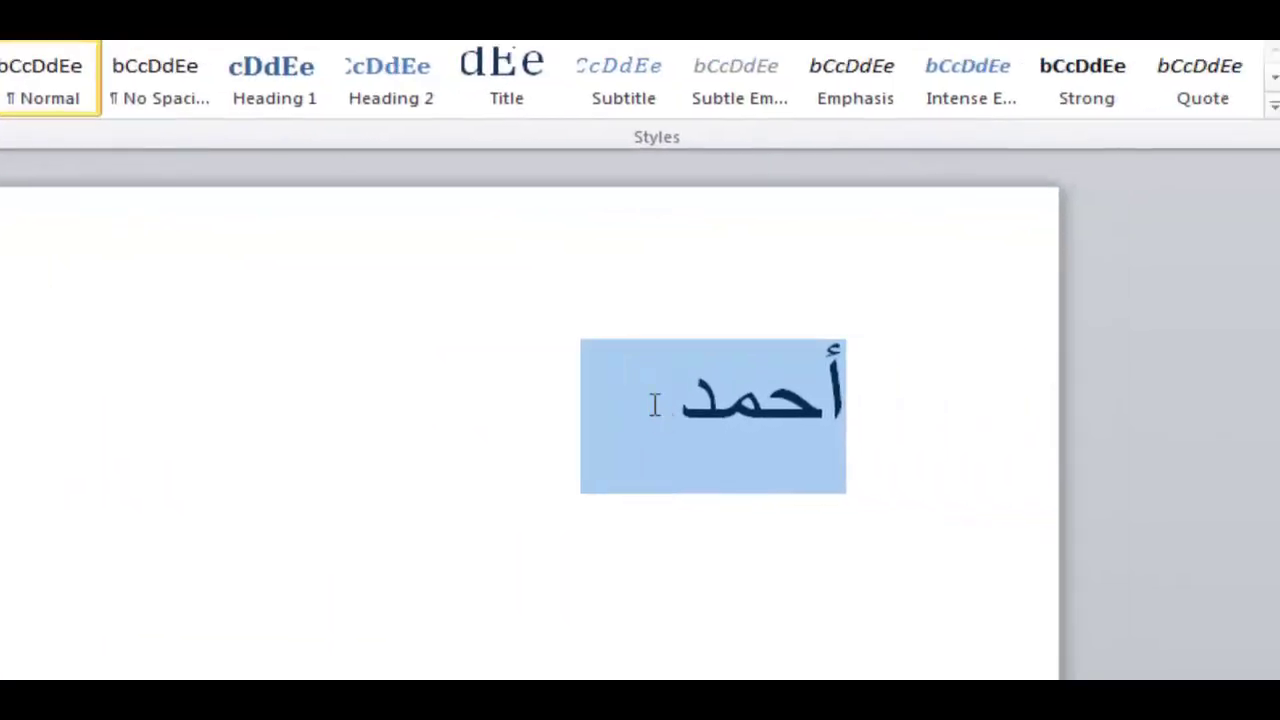
click(666, 422)
text(ف)
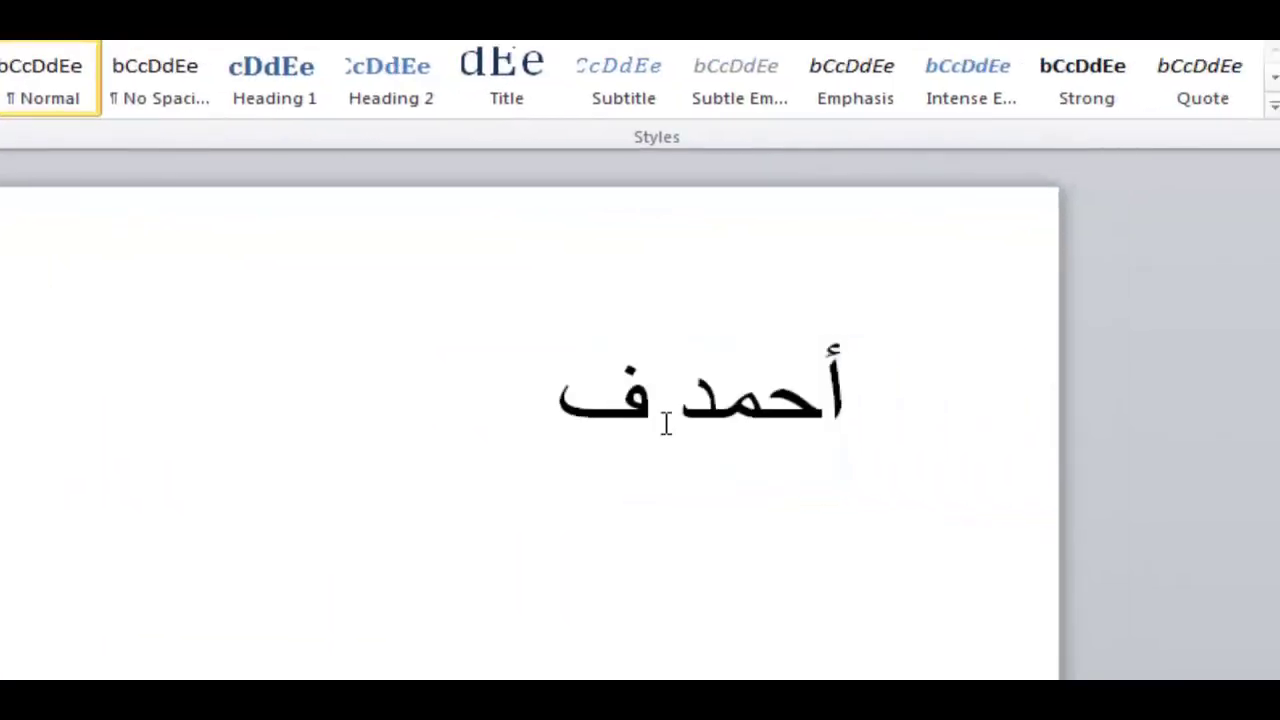
text(لكري)
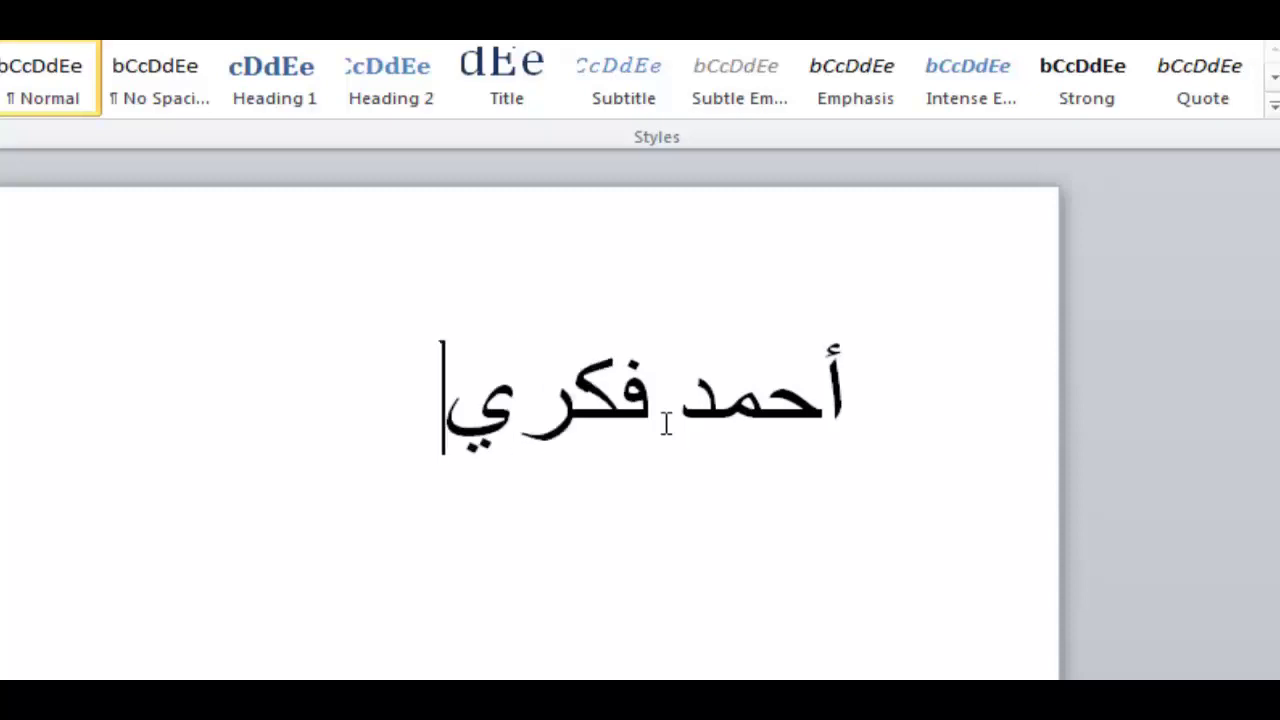
key(Return)
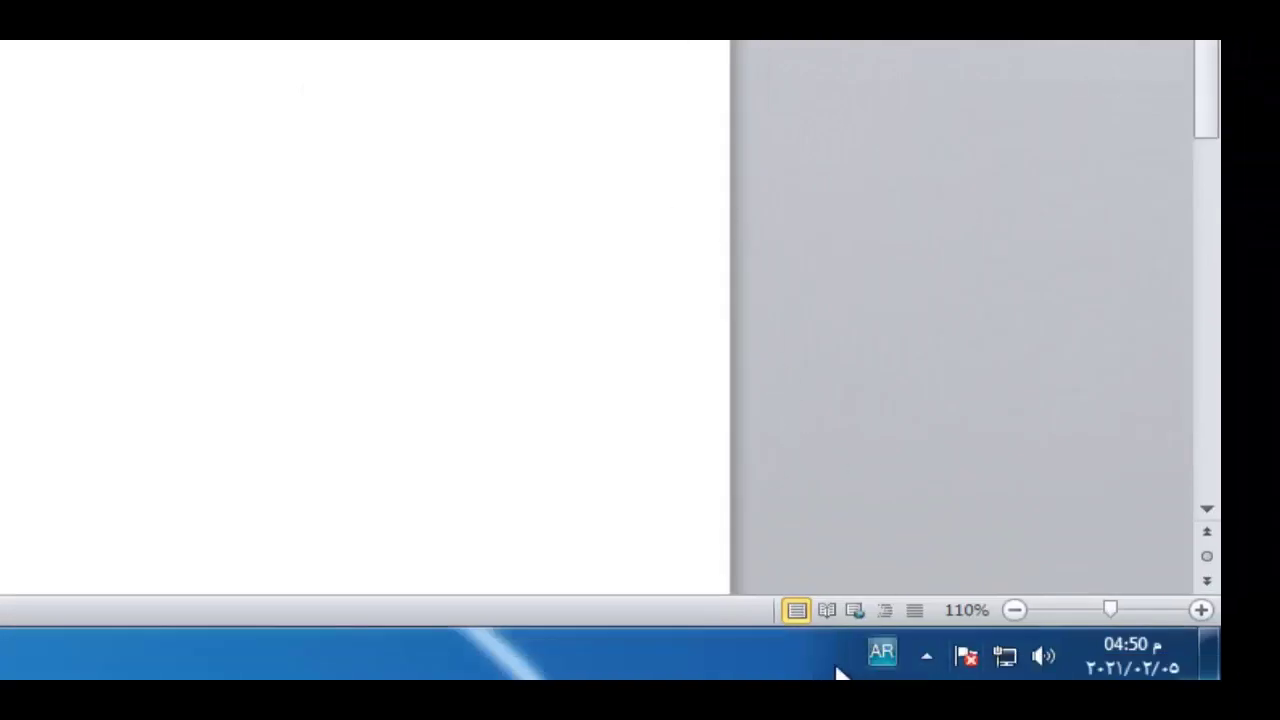
Switch to English, type the person's full name in English, then close Word with Don't Save
click(894, 645)
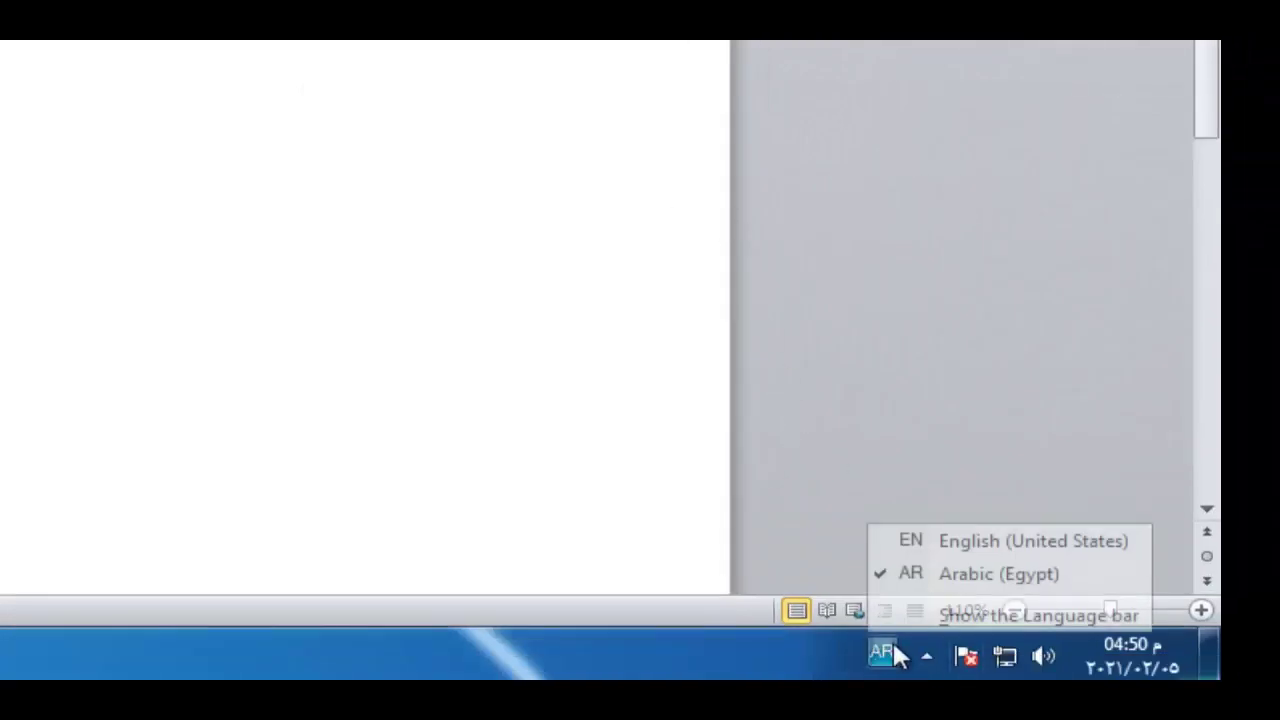
click(1033, 541)
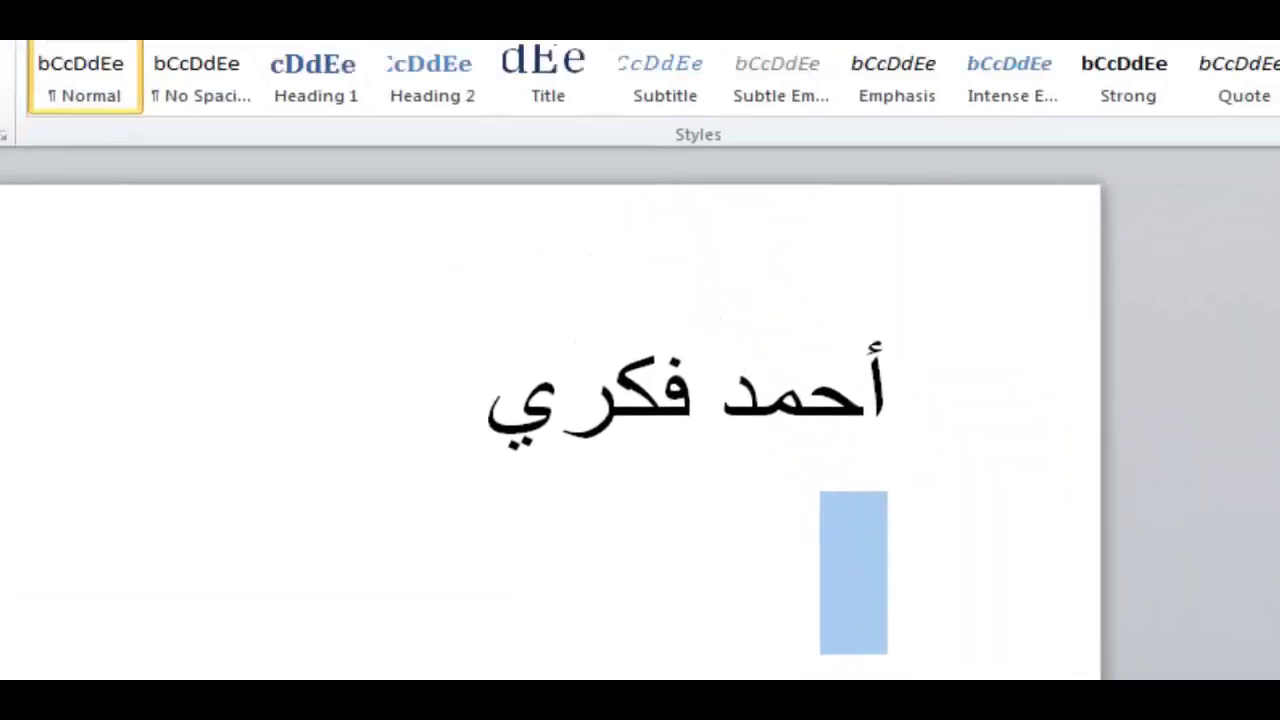
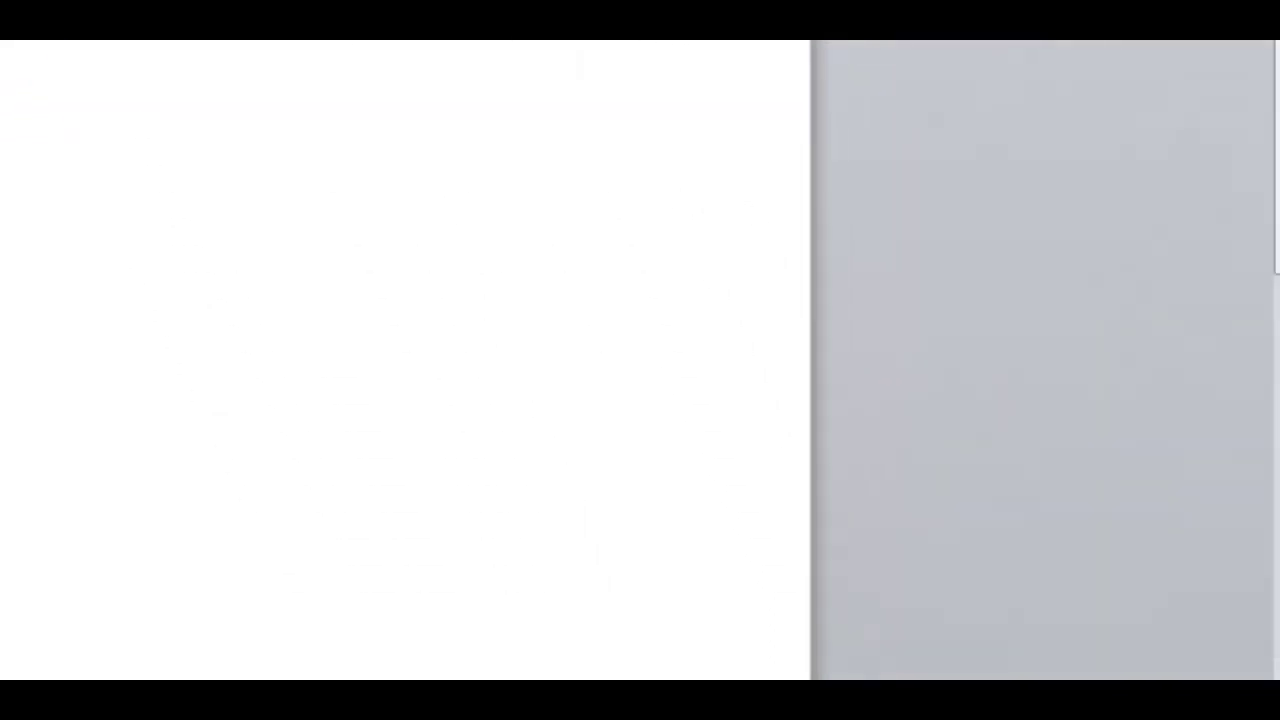
key(alt+shift)
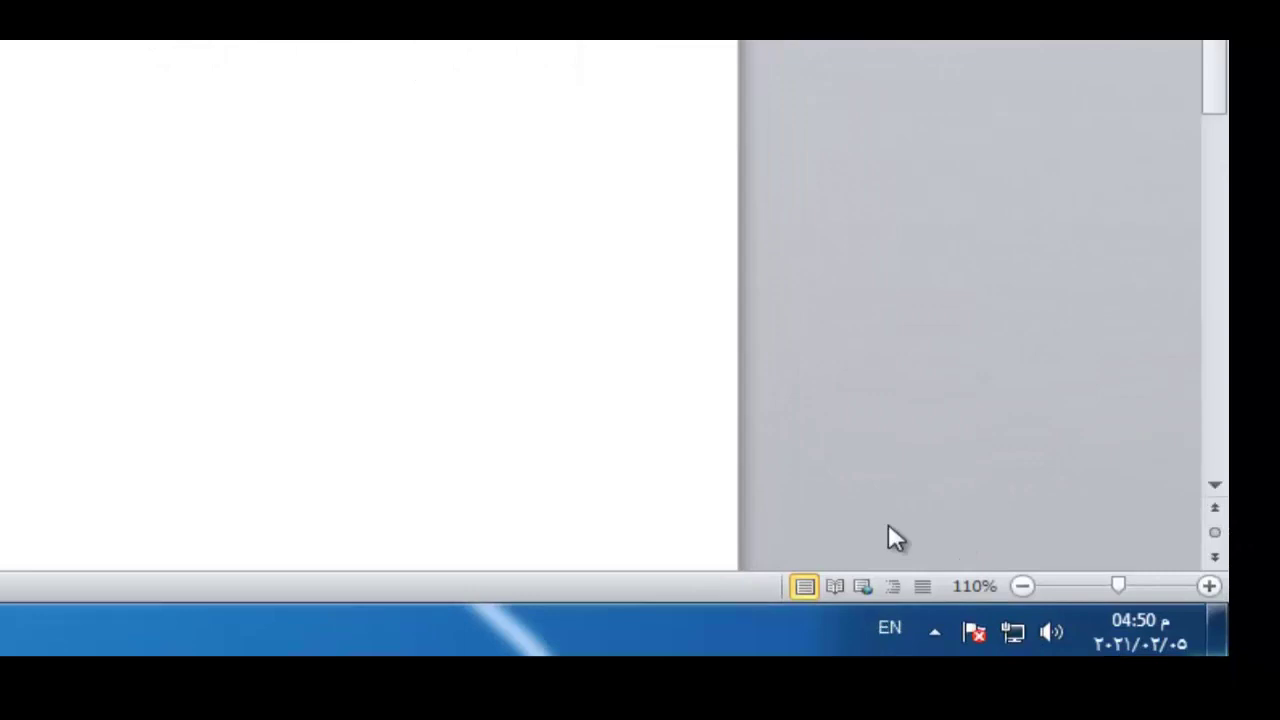
key(alt+shift)
key(alt+shift)
key(alt+shift)
key(alt+shift)
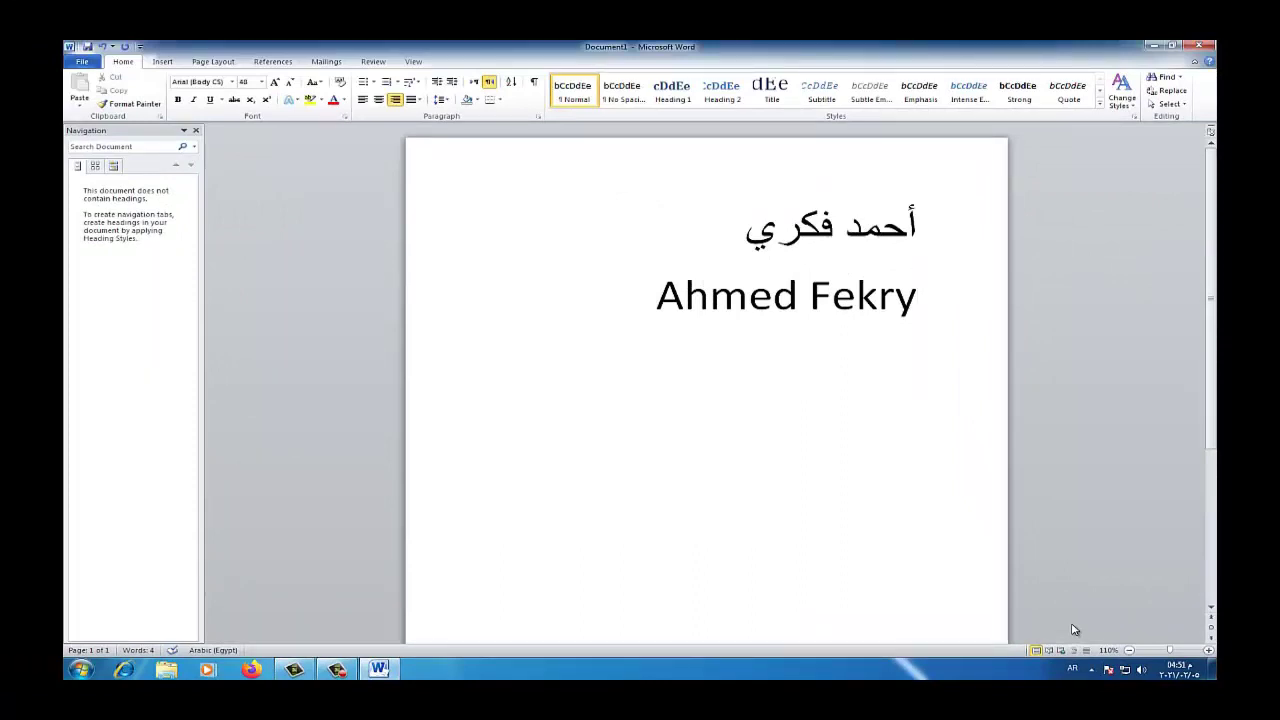
click(1199, 45)
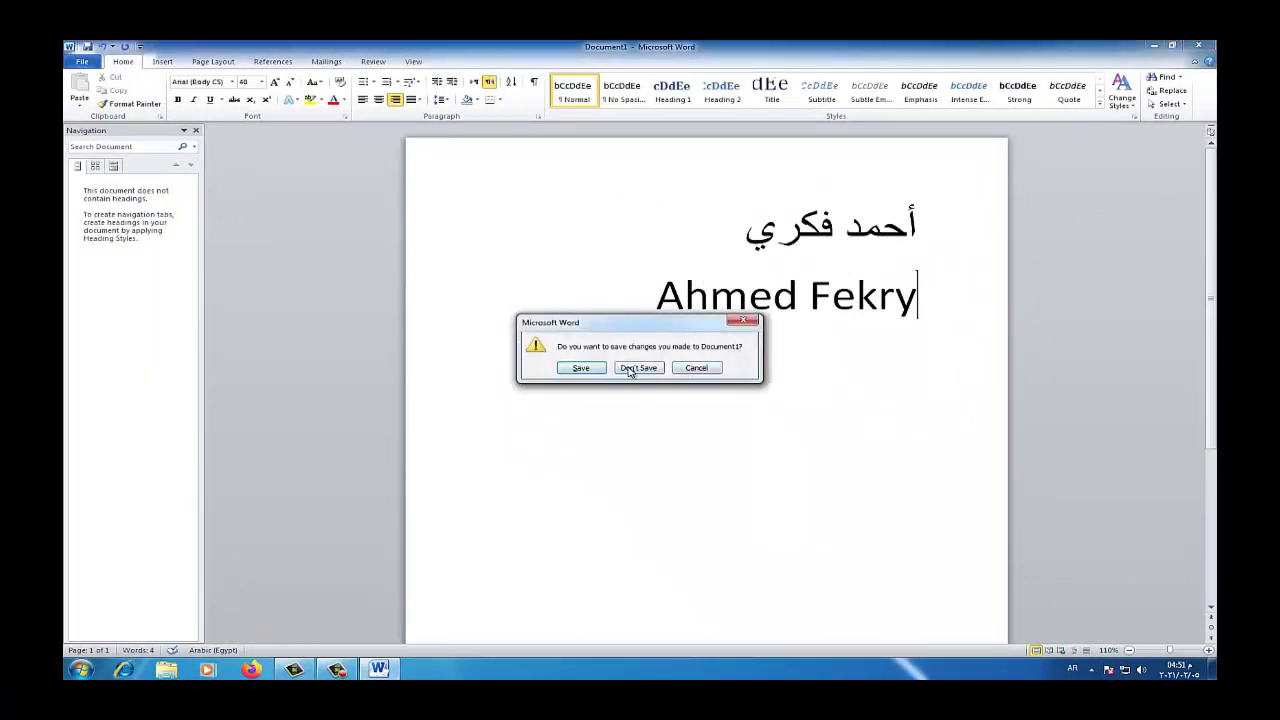
click(630, 368)
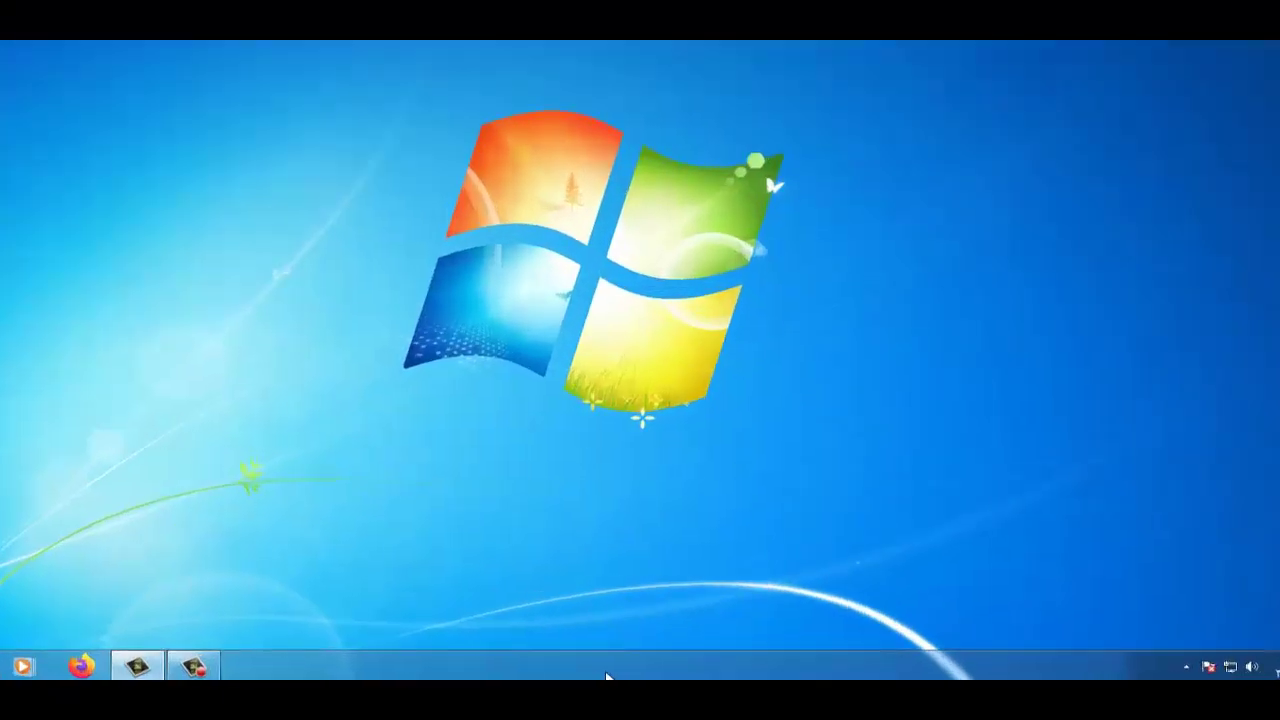
Tick Desktop in the Taskbar Properties Toolbars tab and apply with OK
right_click(645, 663)
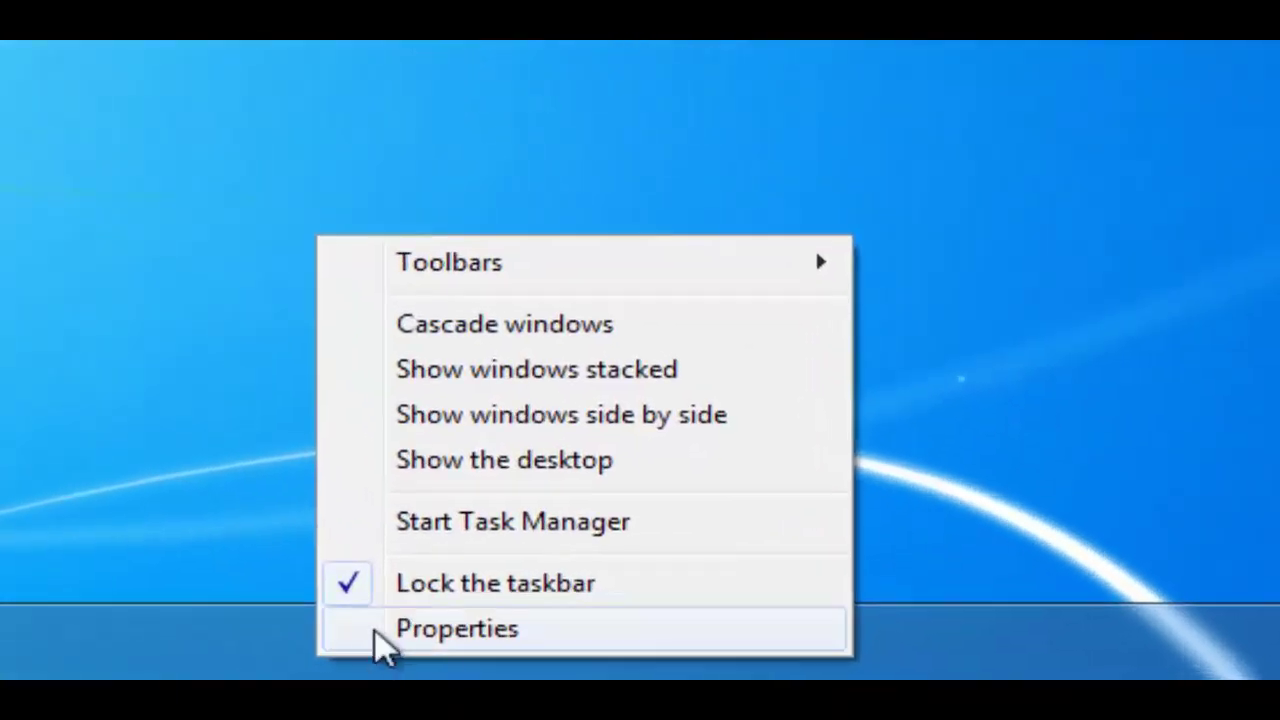
click(376, 632)
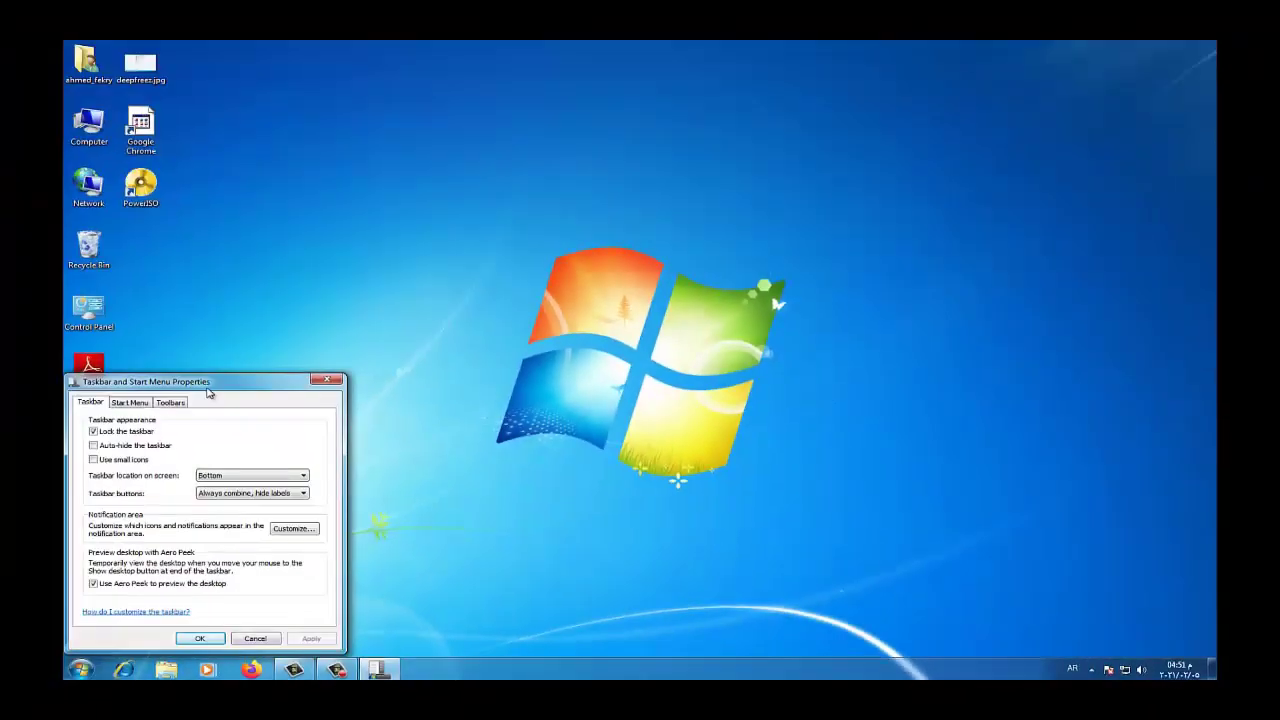
drag(209, 393, 530, 180)
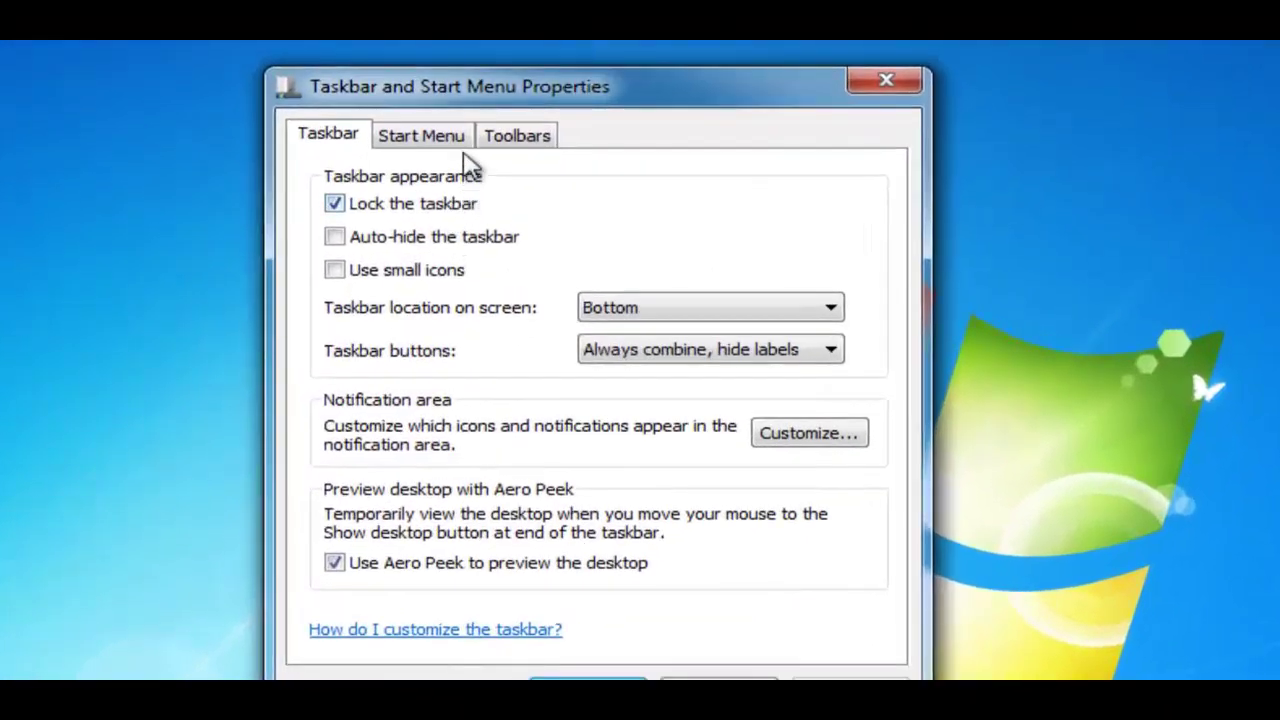
click(500, 140)
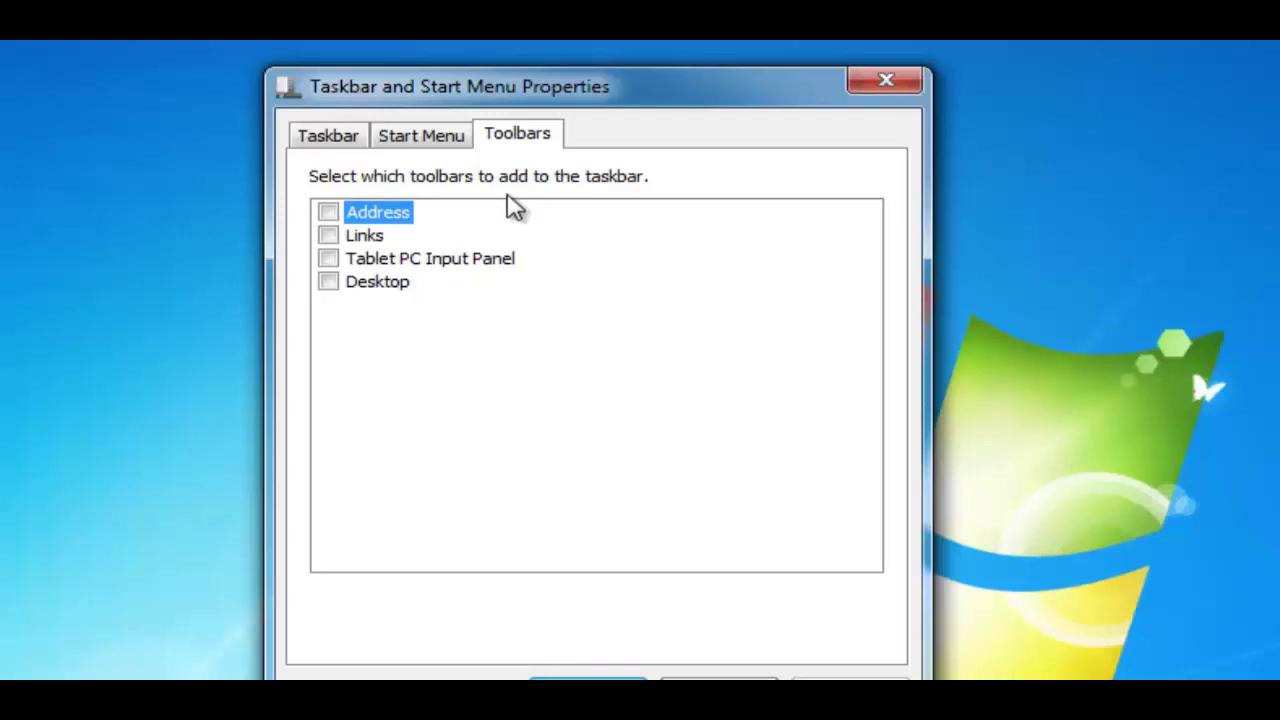
click(339, 284)
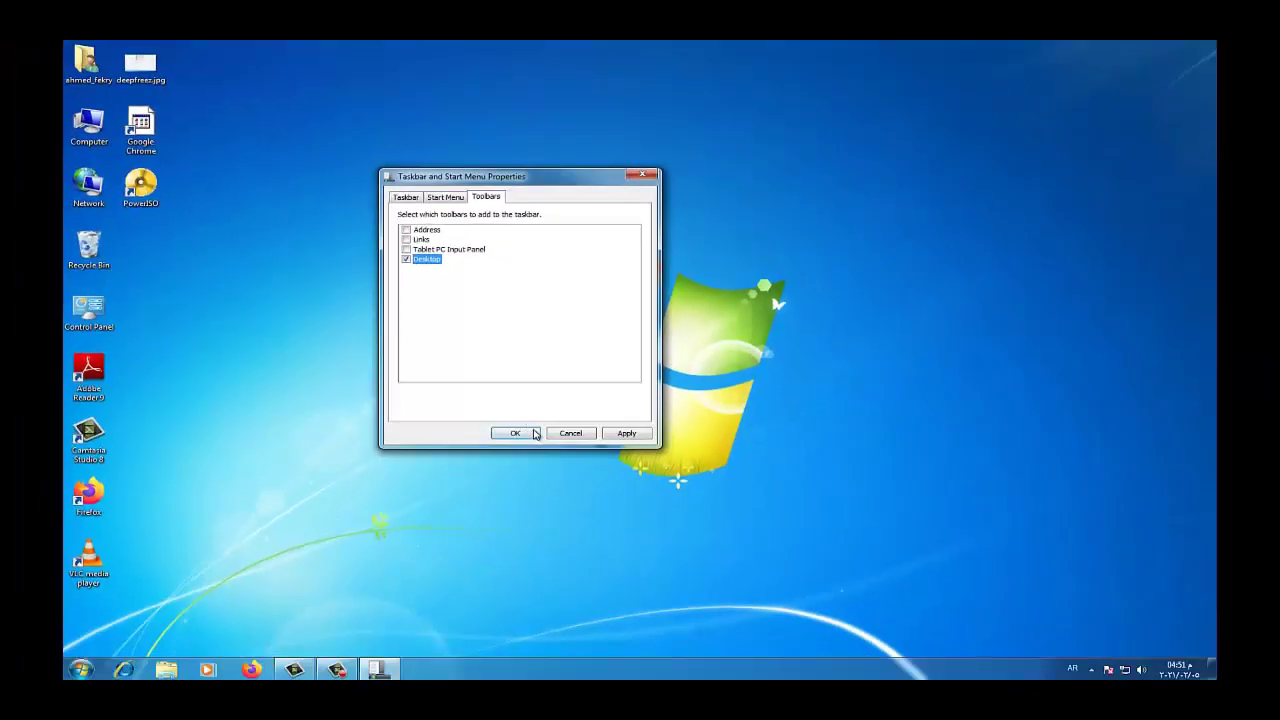
click(535, 433)
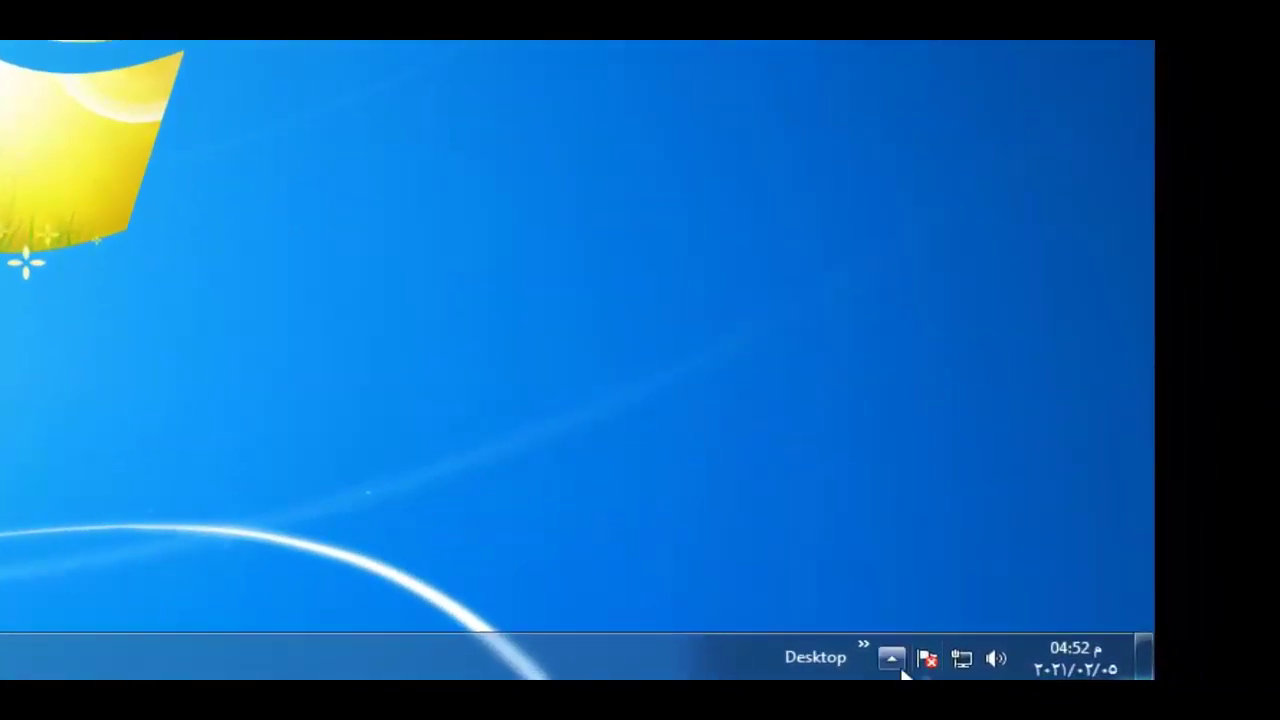
click(862, 645)
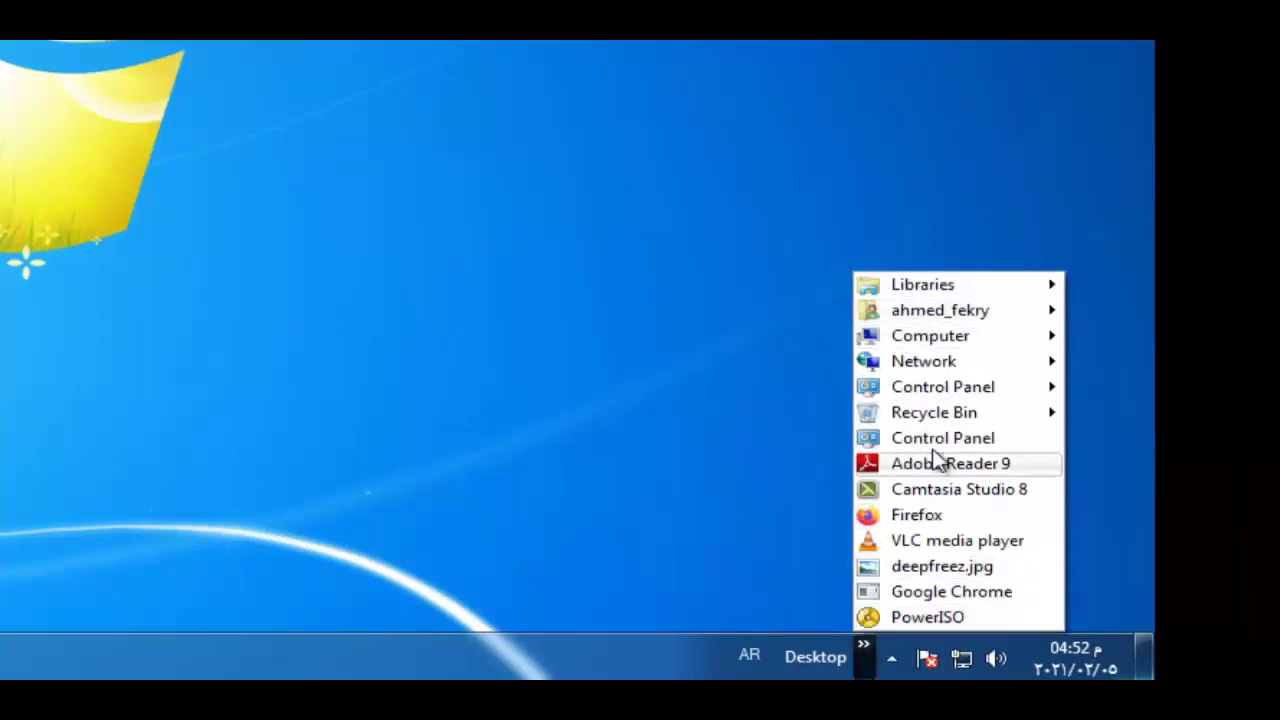
mouse_move(930, 340)
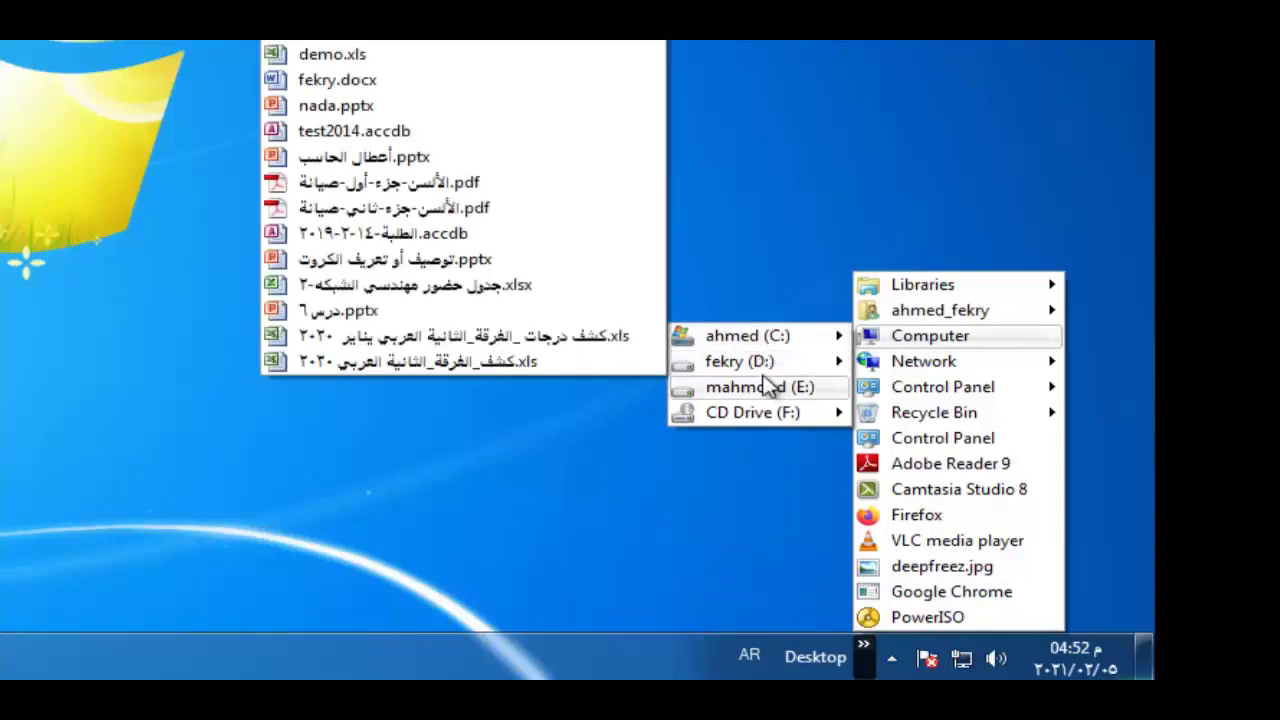
mouse_move(772, 392)
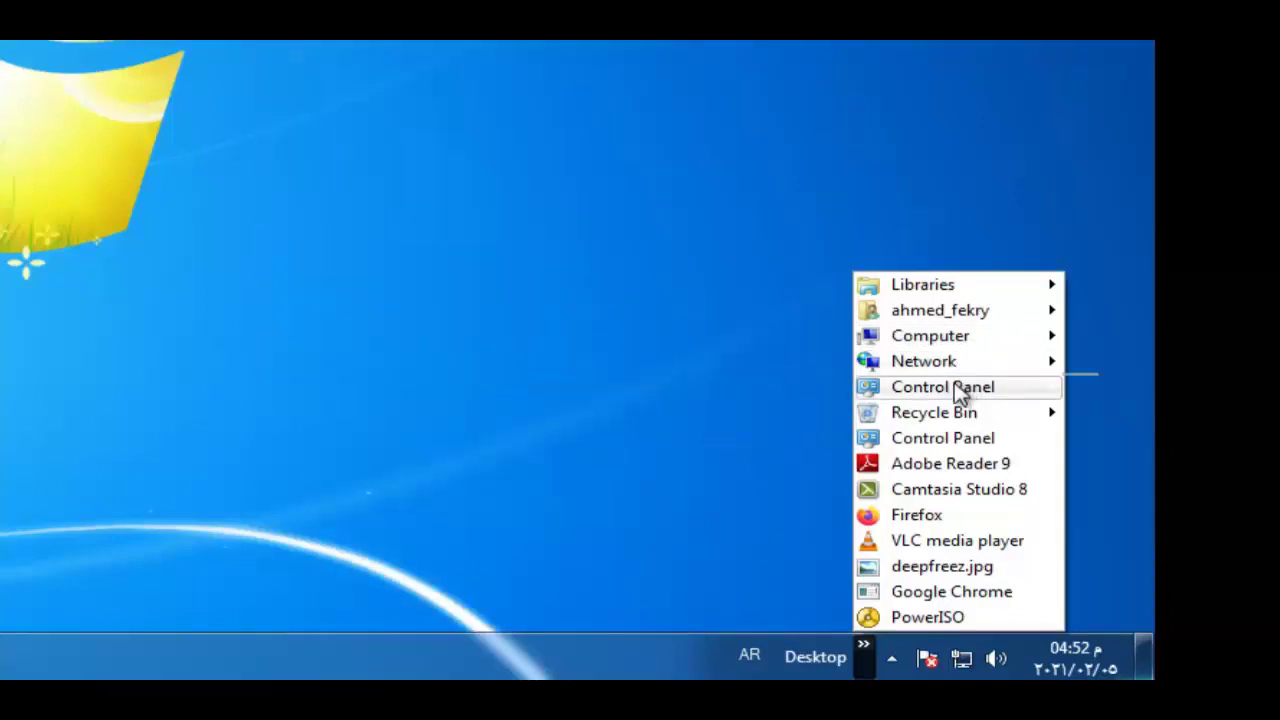
mouse_move(958, 392)
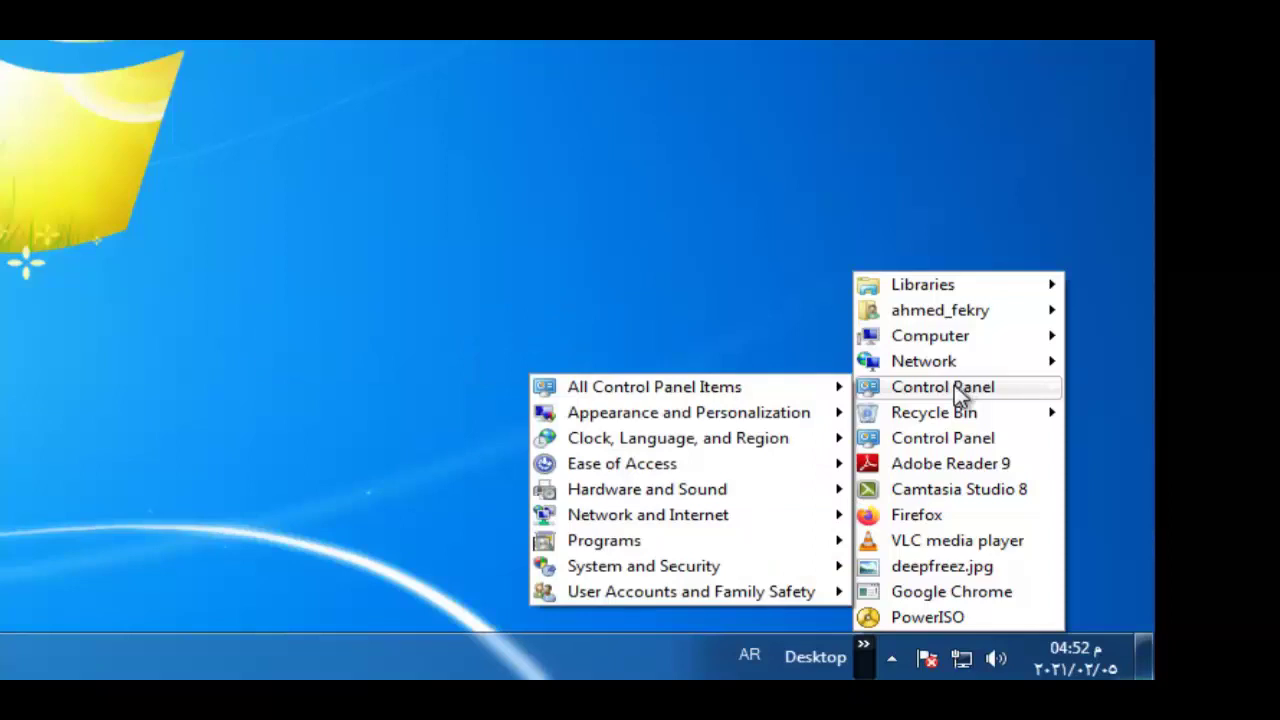
mouse_move(960, 418)
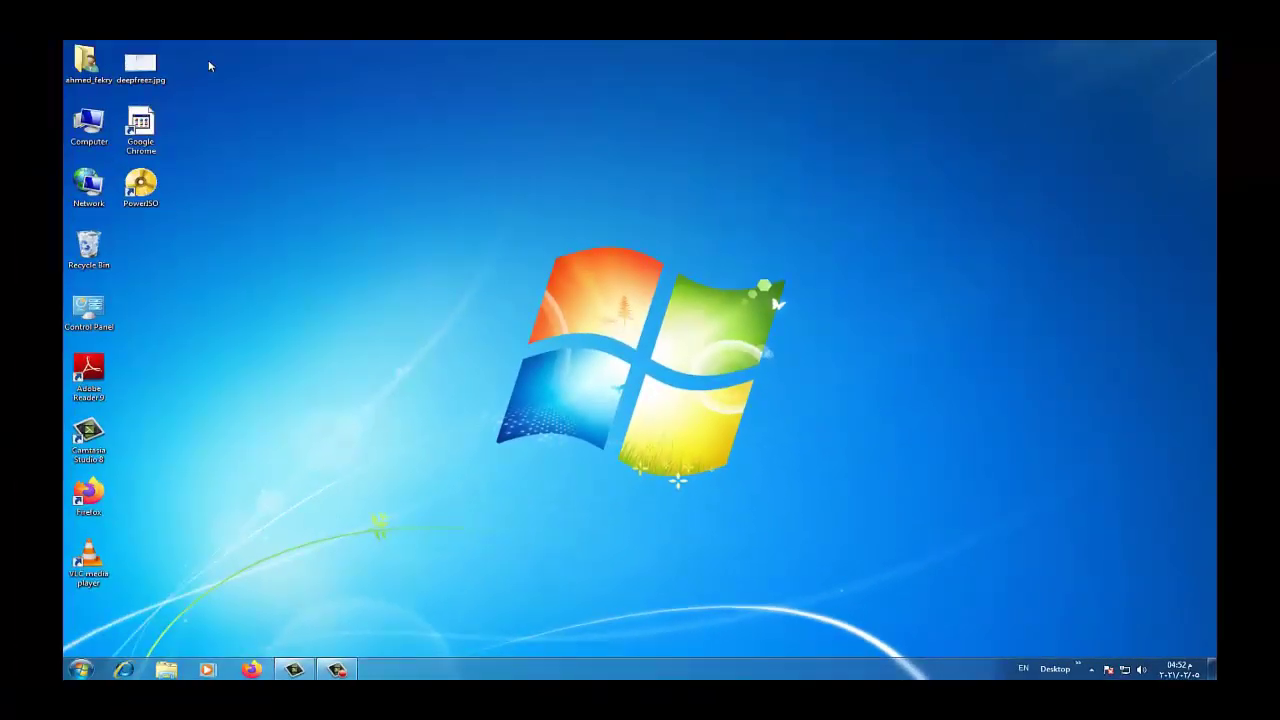
drag(240, 58, 63, 590)
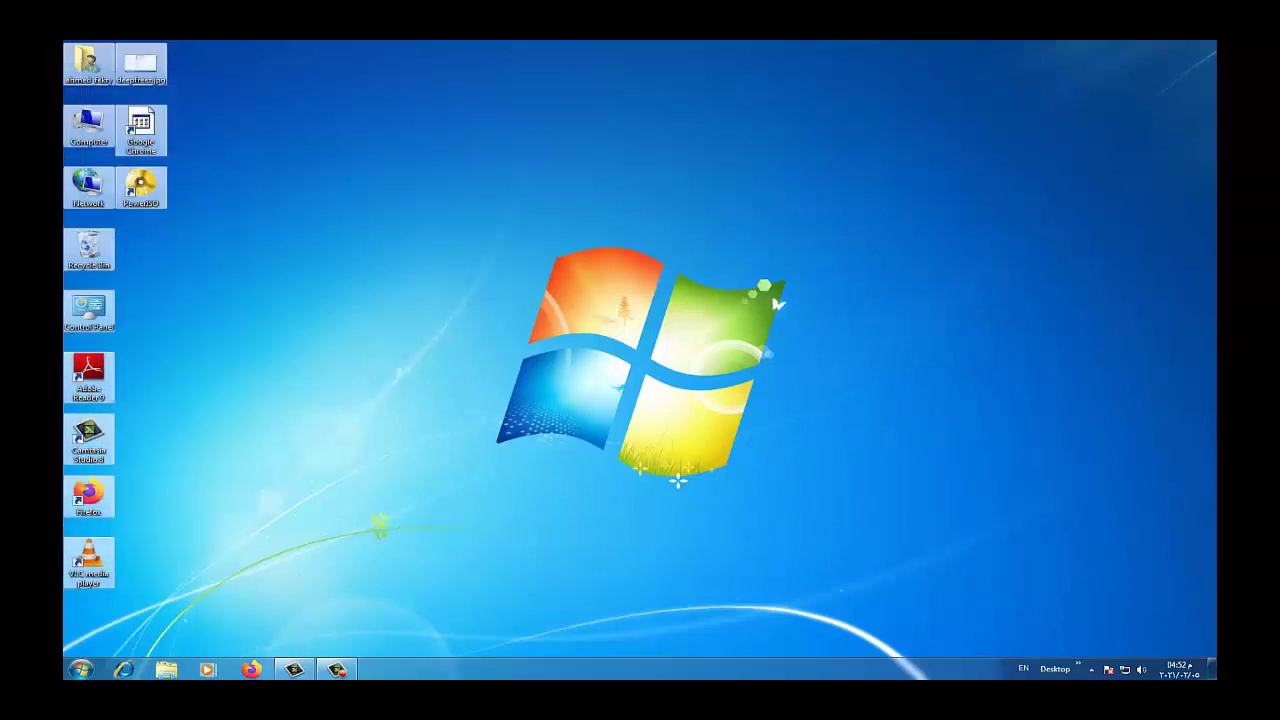
click(1080, 667)
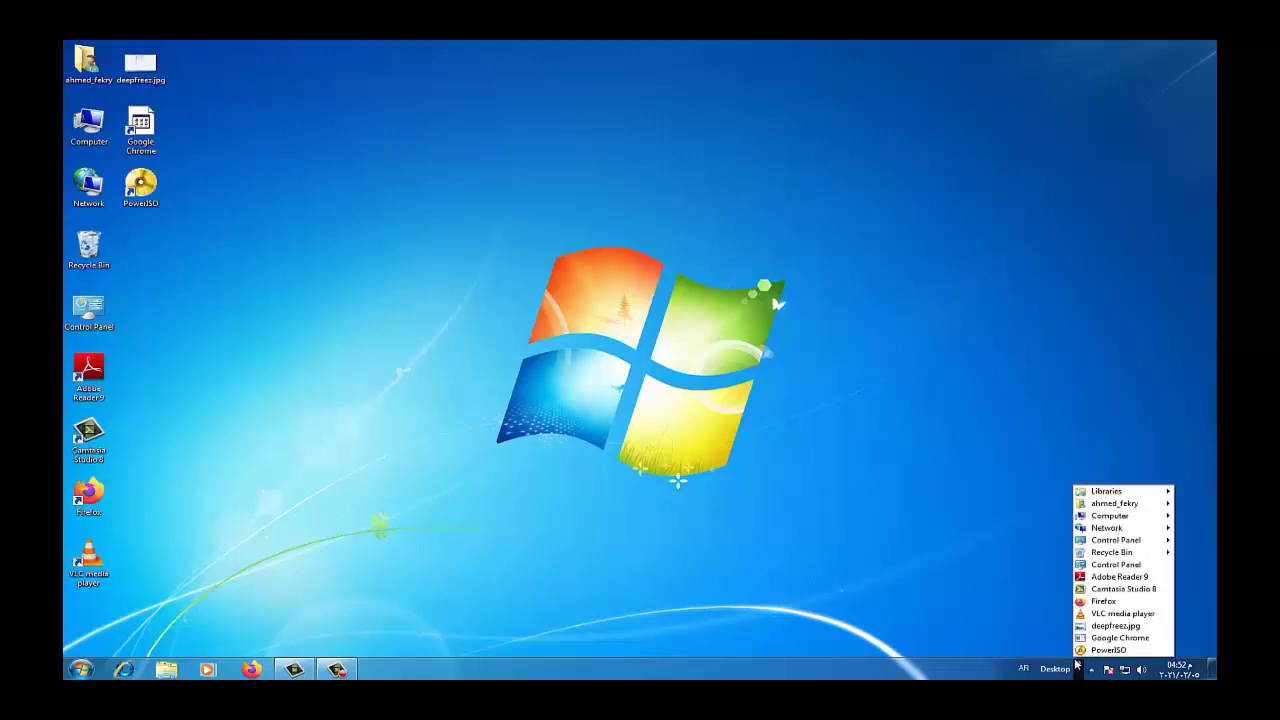
click(935, 609)
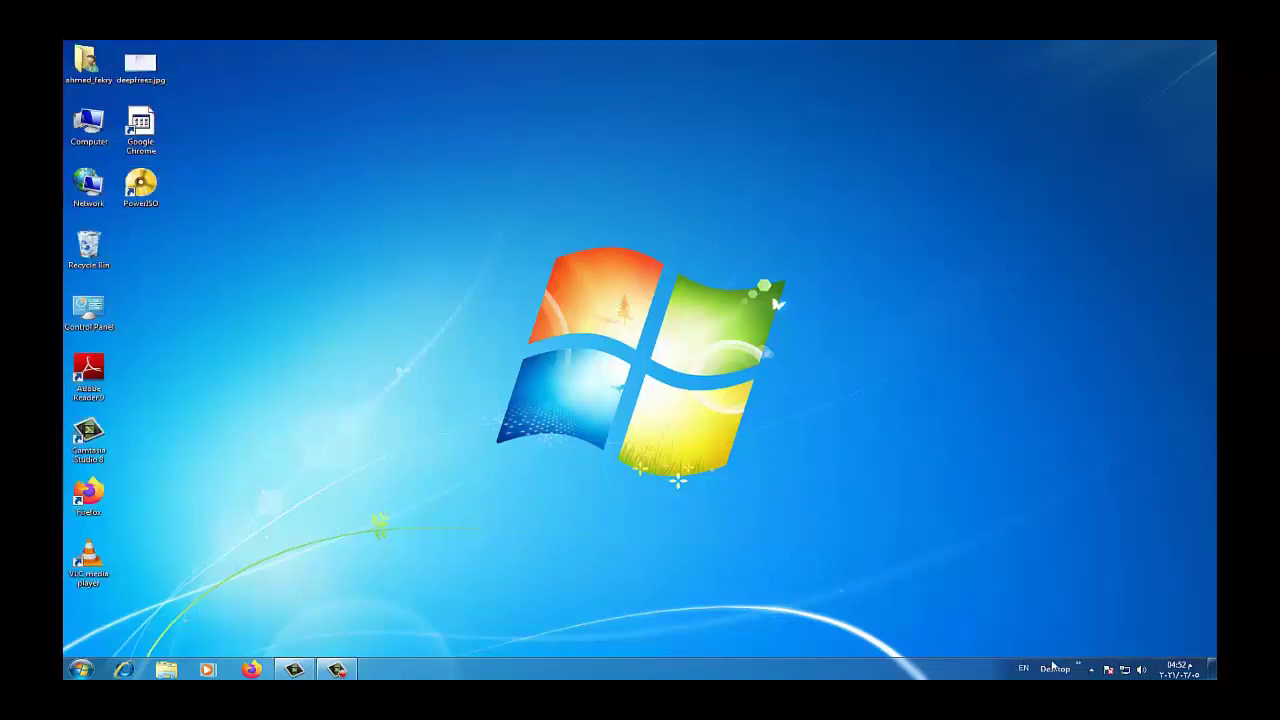
Untick Desktop in the Taskbar Properties Toolbars tab and apply with OK
right_click(864, 679)
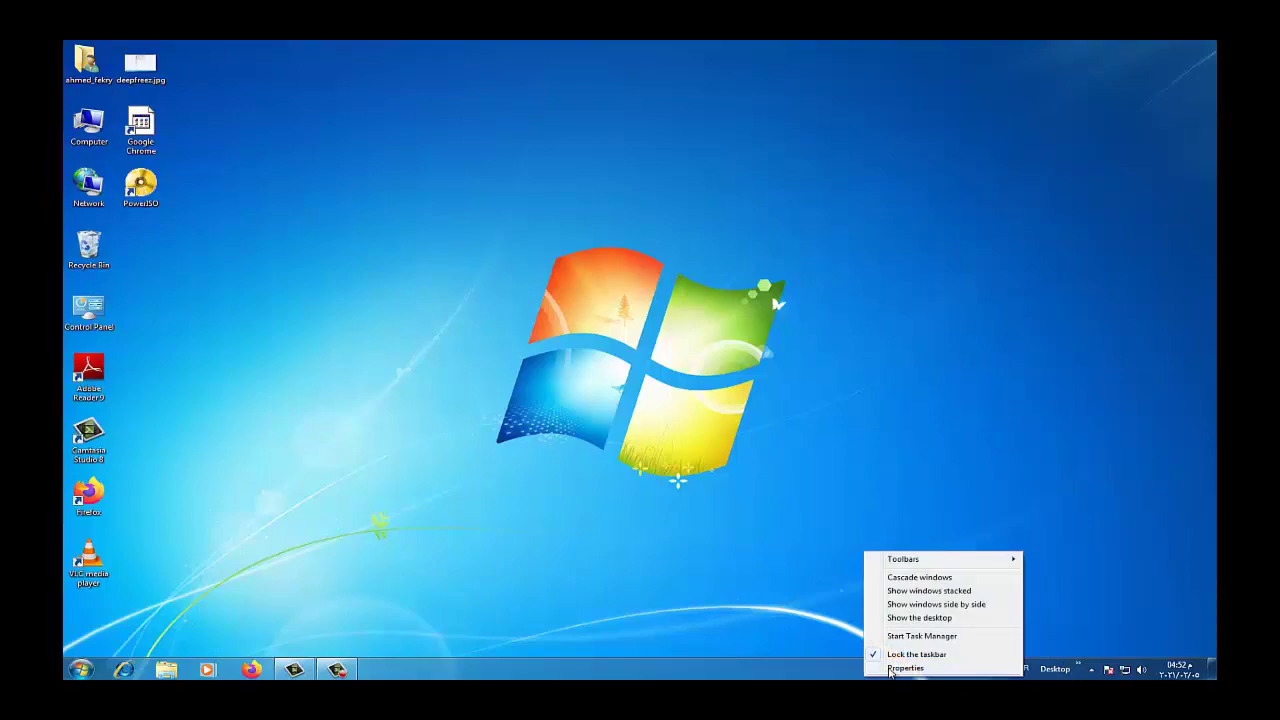
click(904, 668)
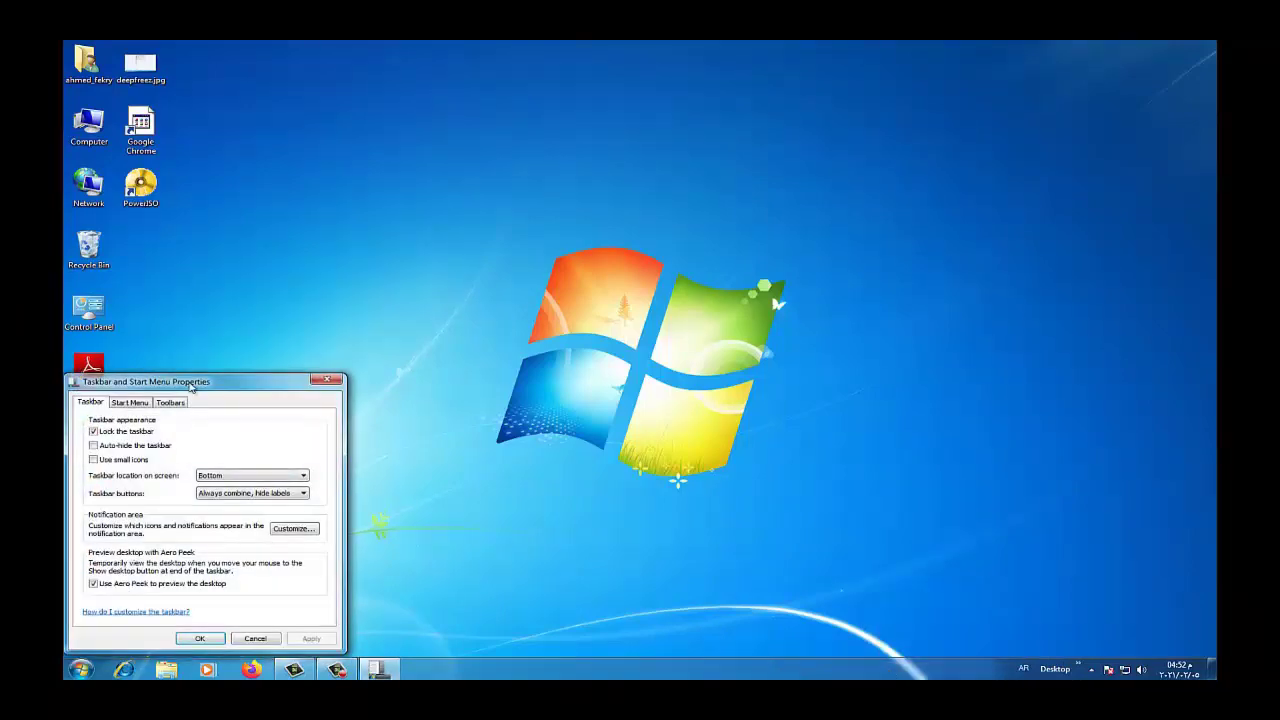
drag(190, 381, 438, 311)
click(423, 334)
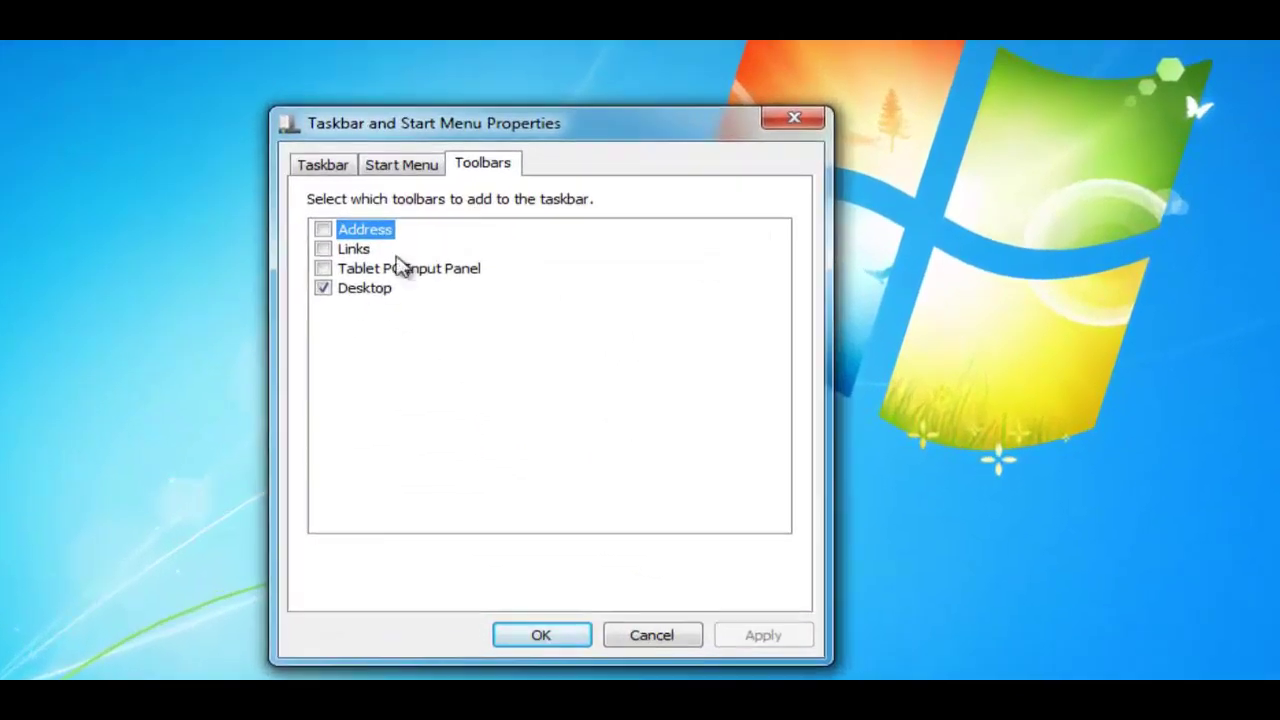
click(323, 288)
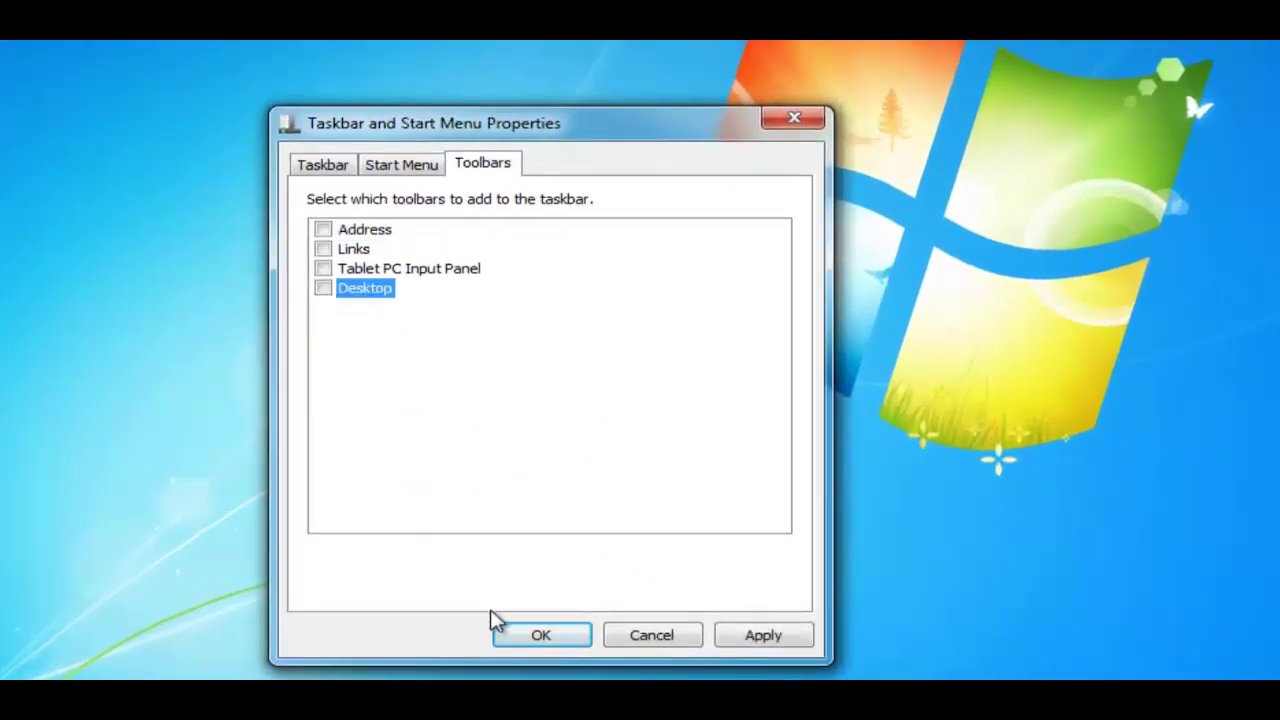
click(542, 636)
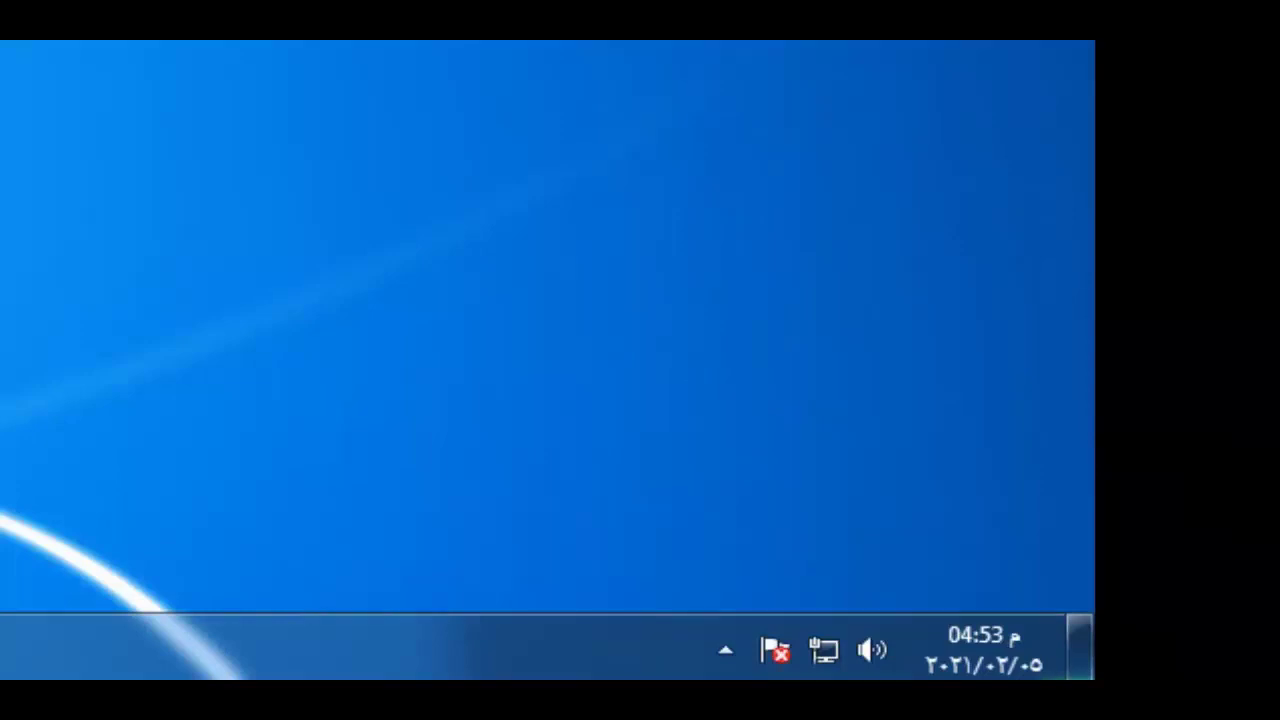
right_click(135, 673)
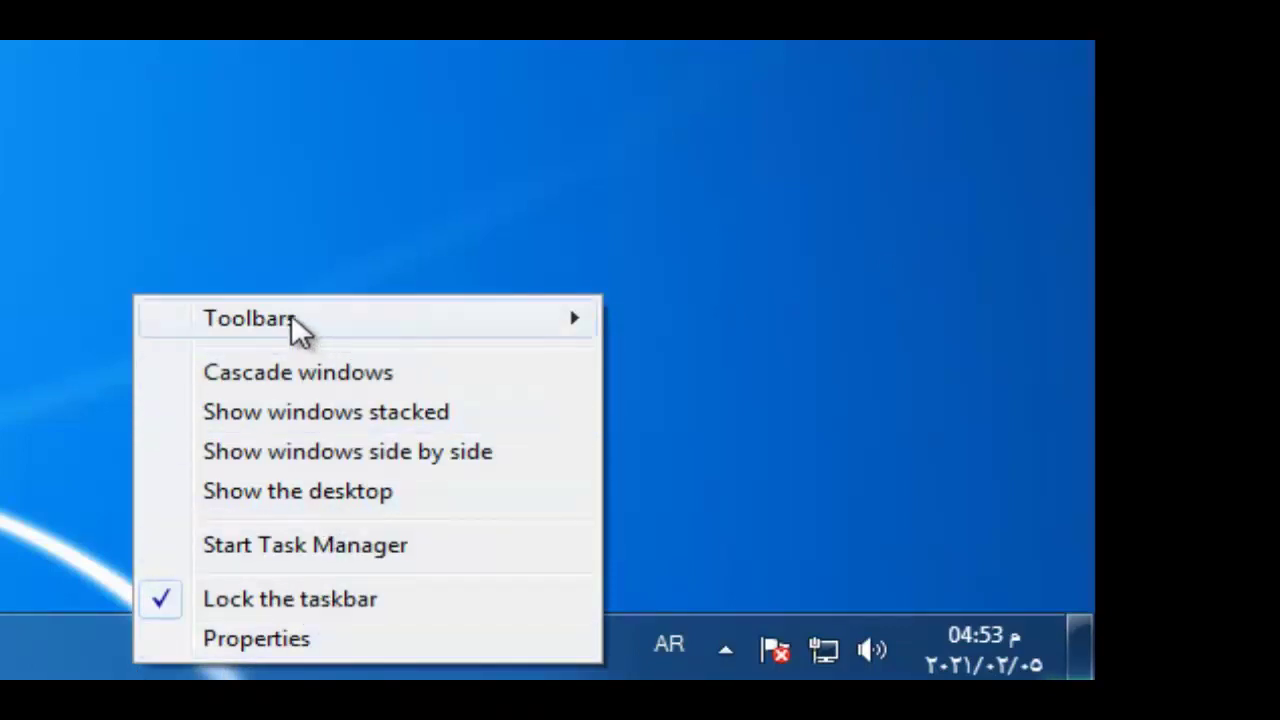
mouse_move(295, 325)
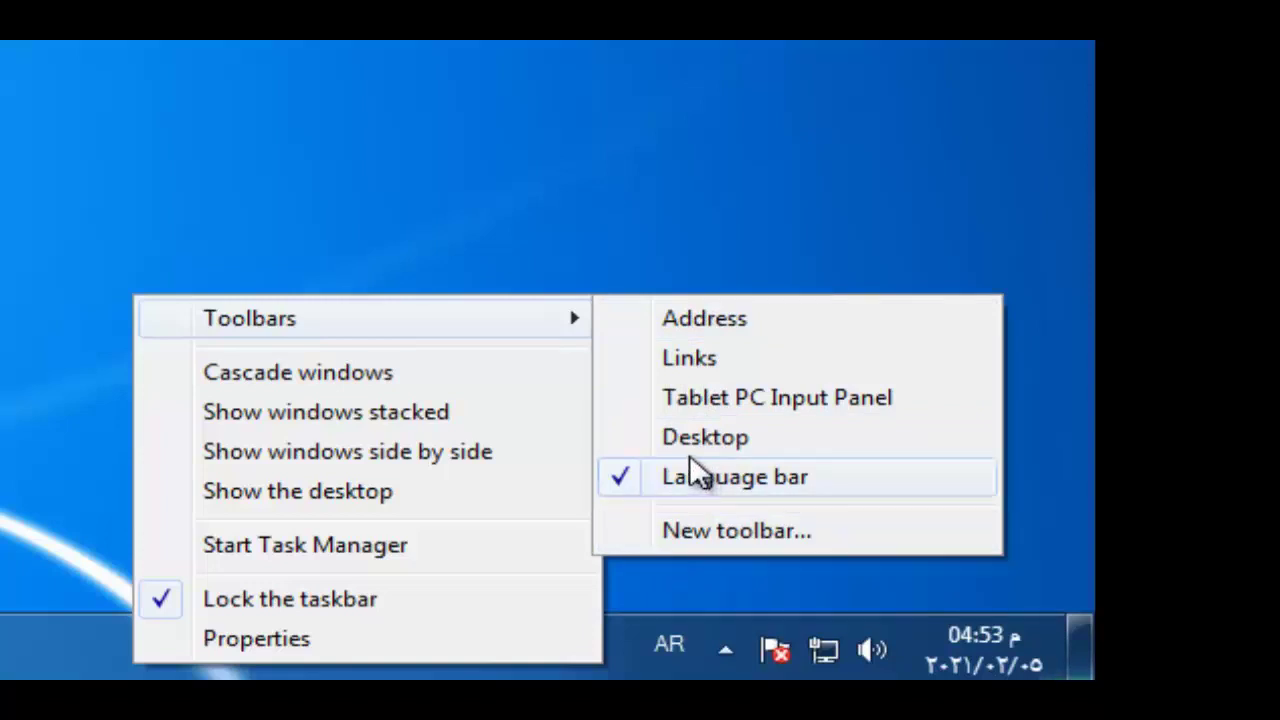
click(616, 440)
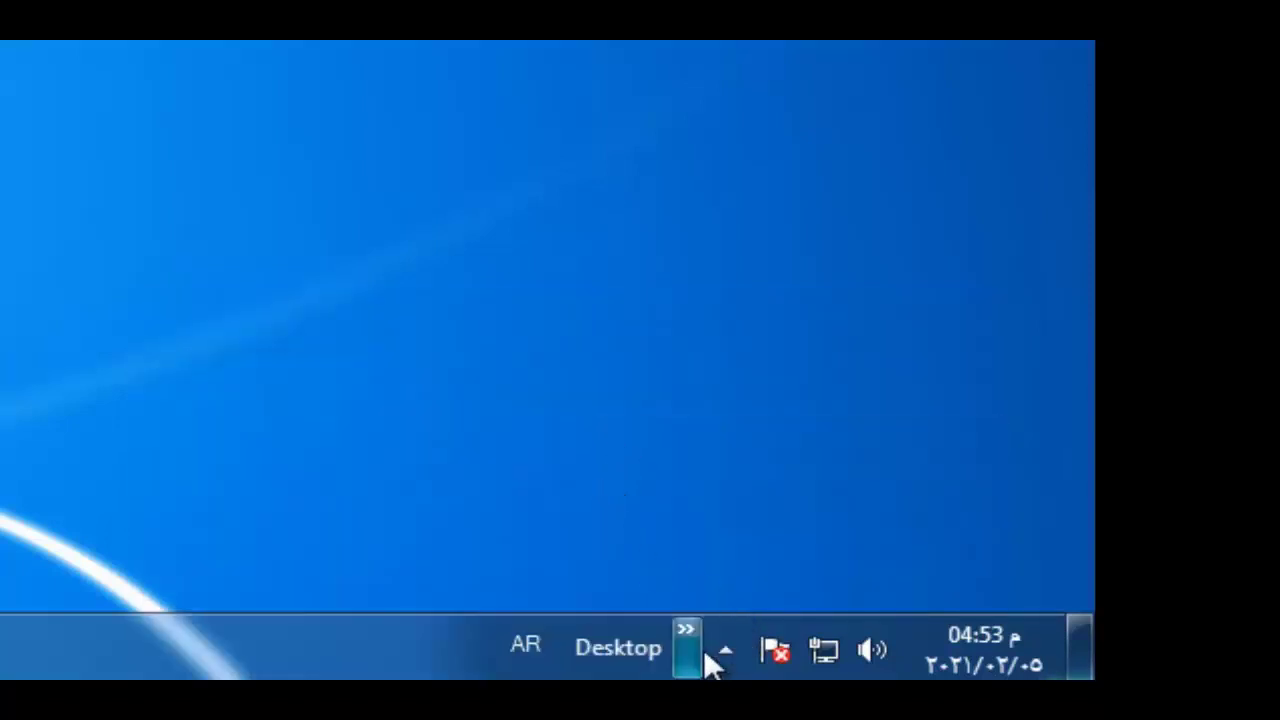
click(683, 632)
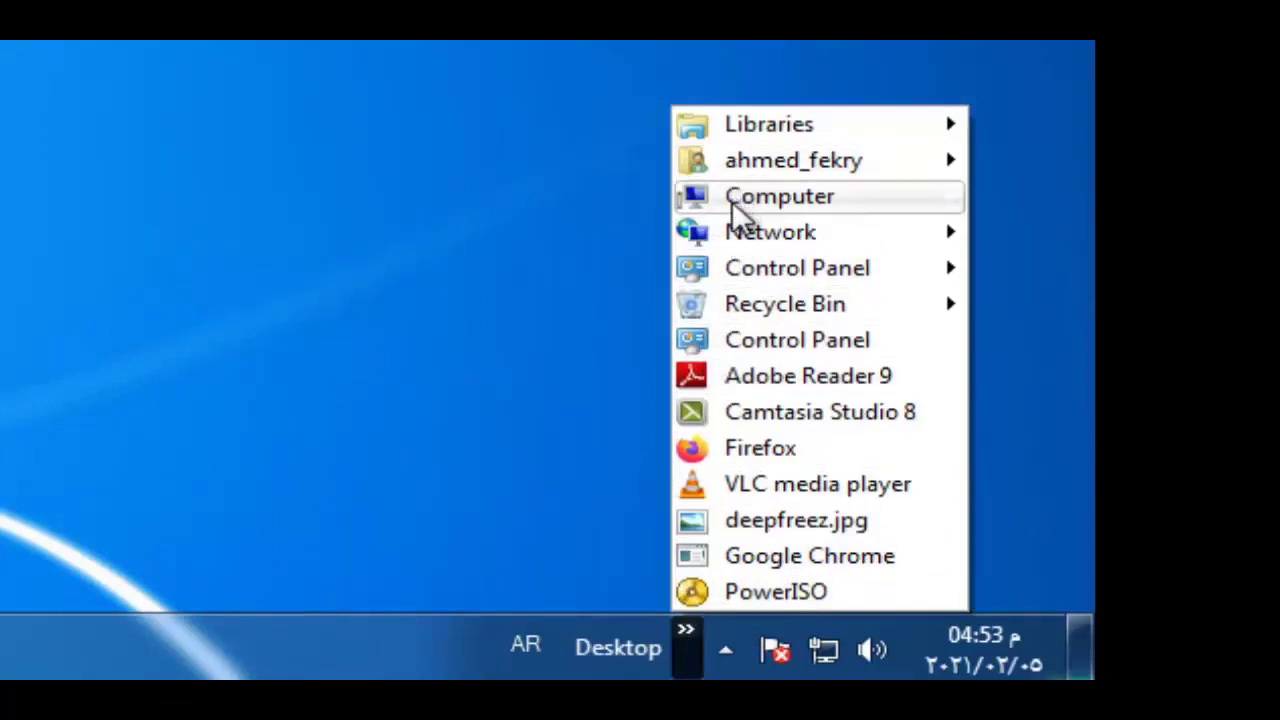
click(181, 182)
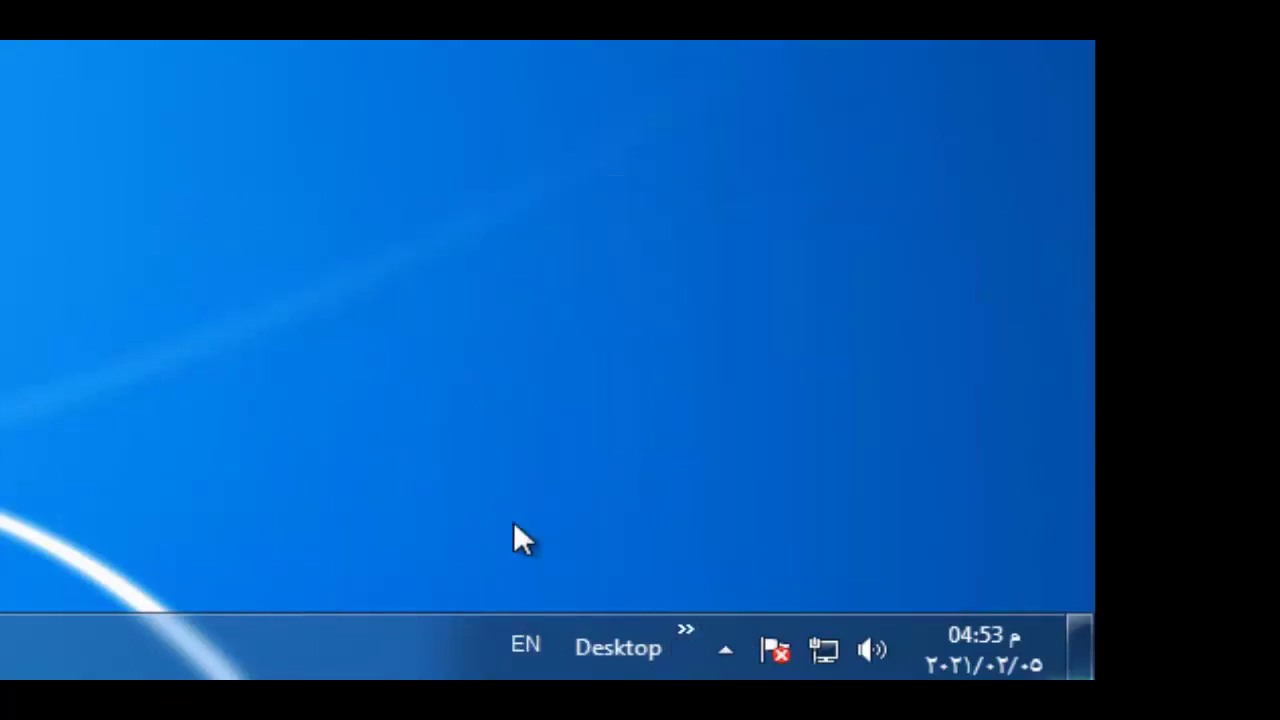
right_click(350, 650)
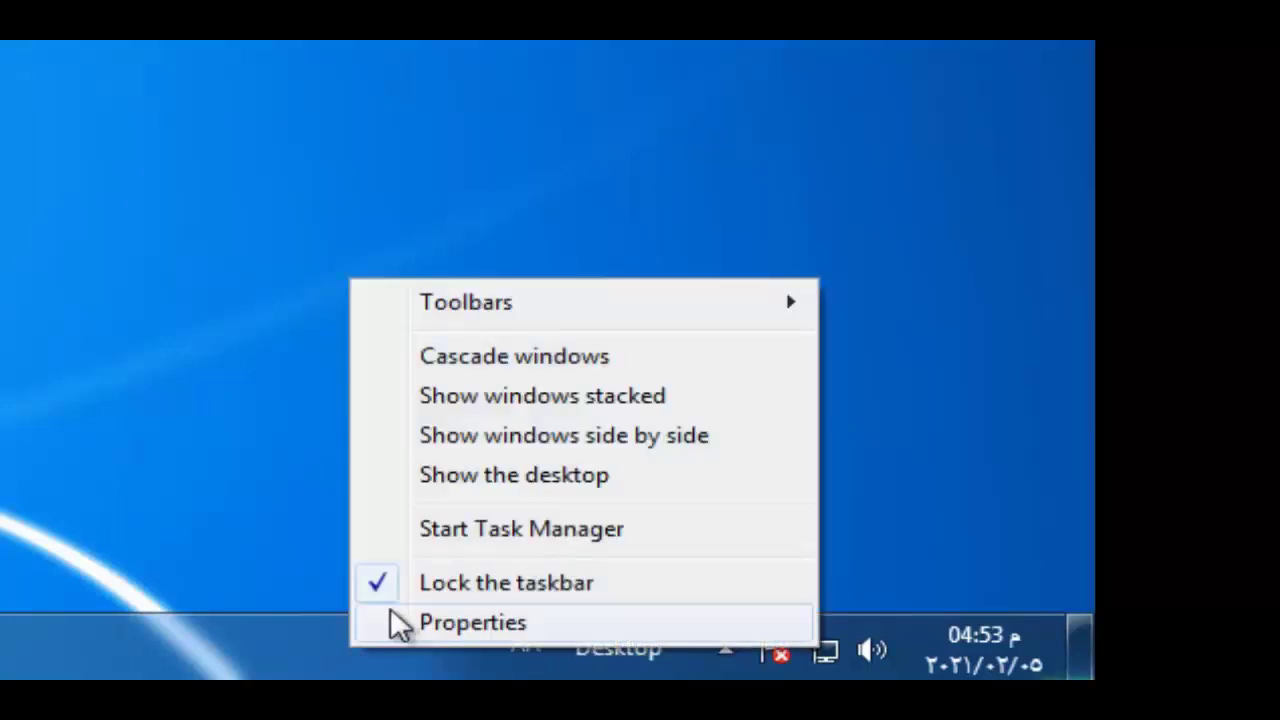
mouse_move(668, 318)
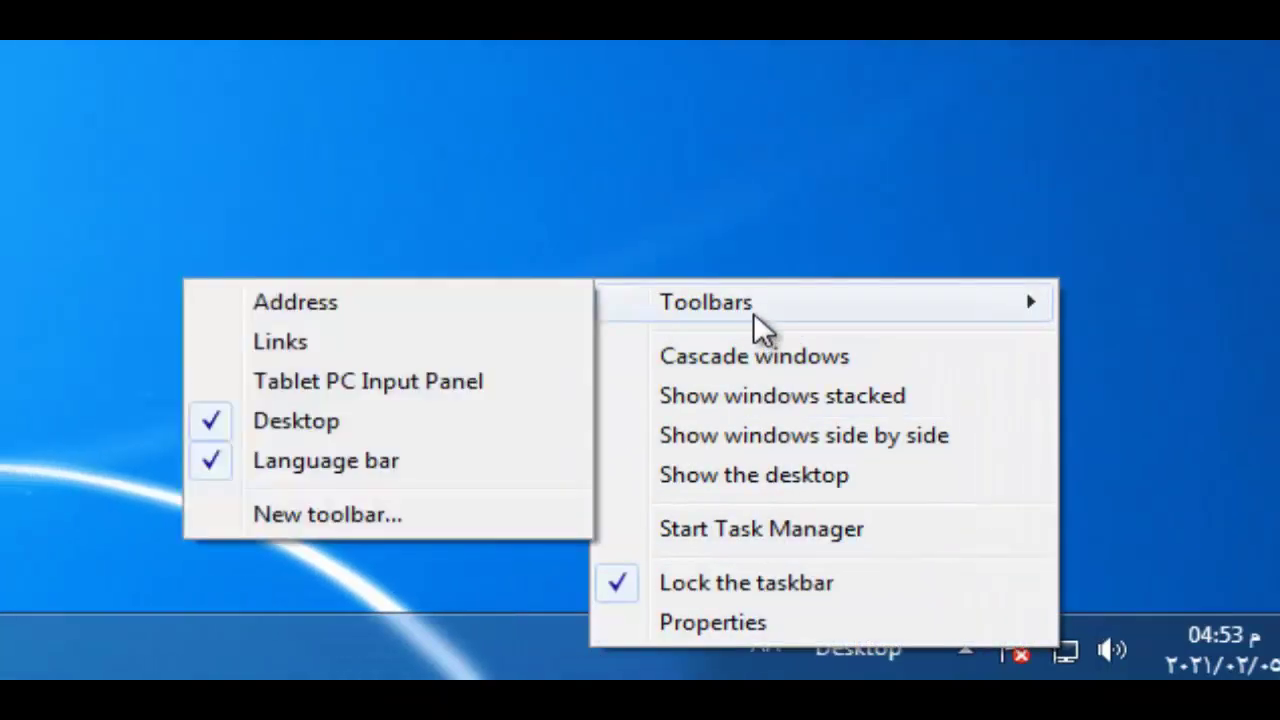
click(297, 424)
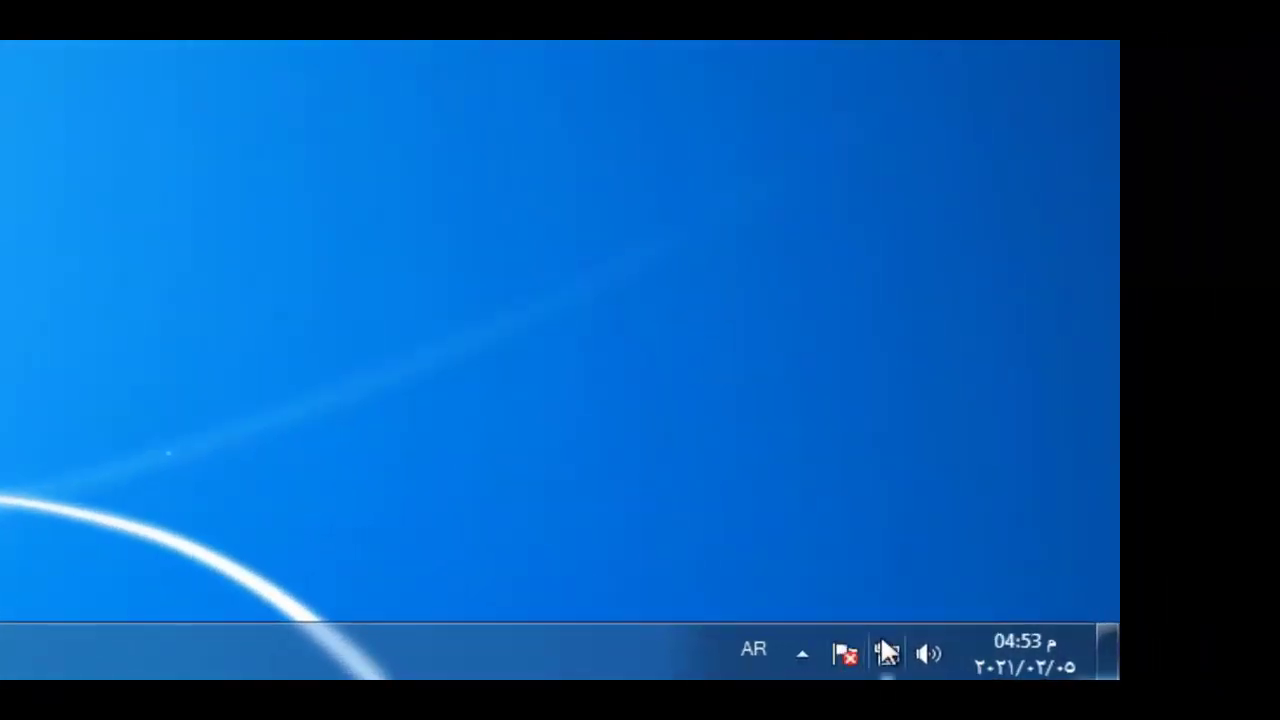
click(803, 654)
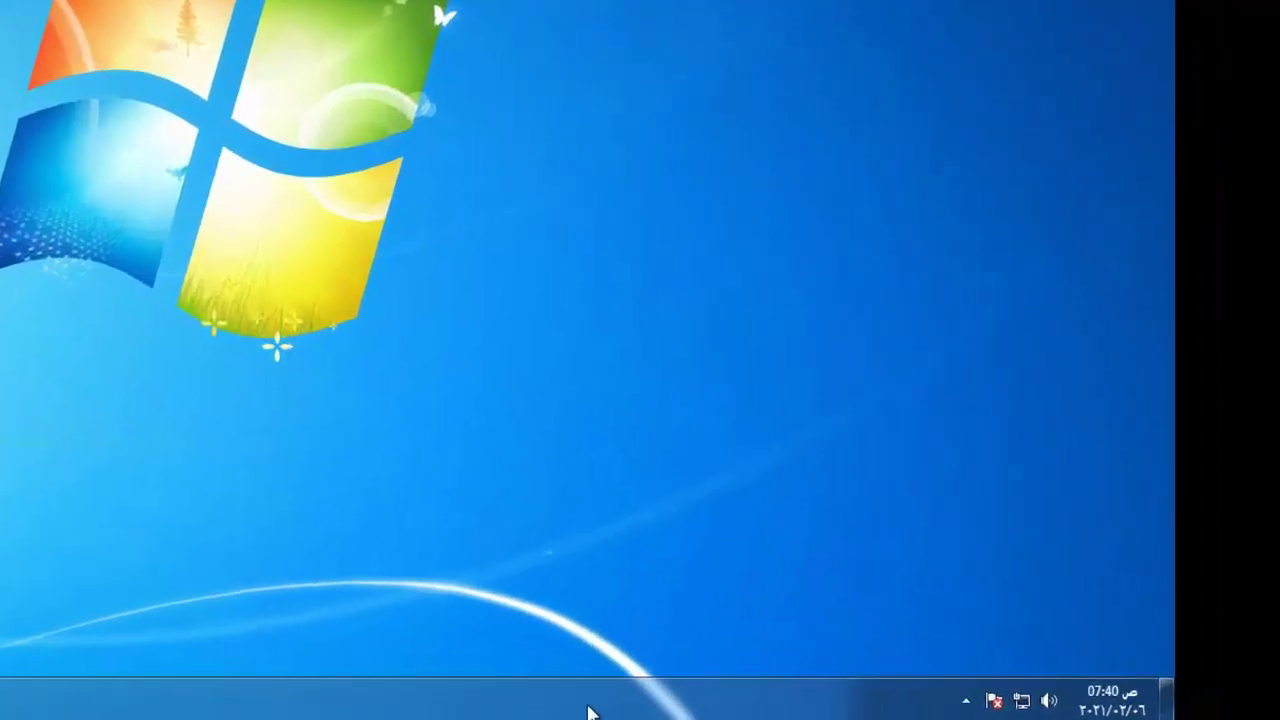
Create a New toolbar from the 2020 recordings folder on drive E:
right_click(521, 708)
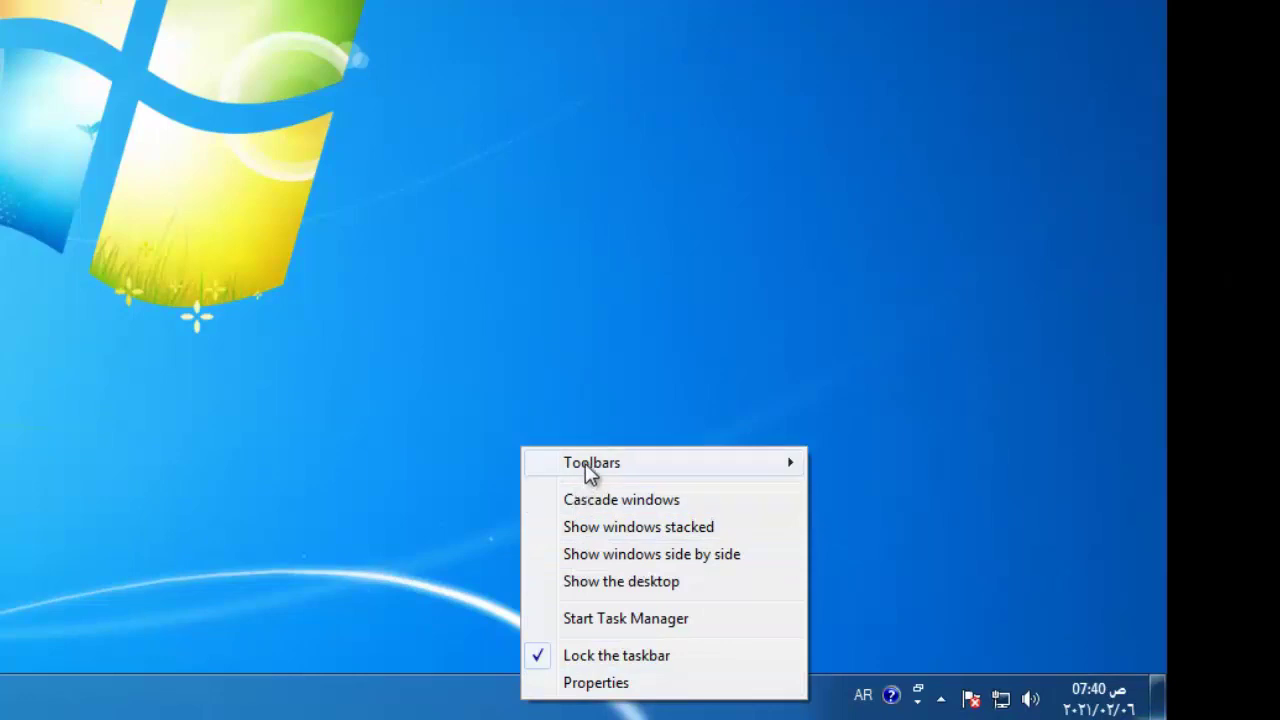
mouse_move(590, 474)
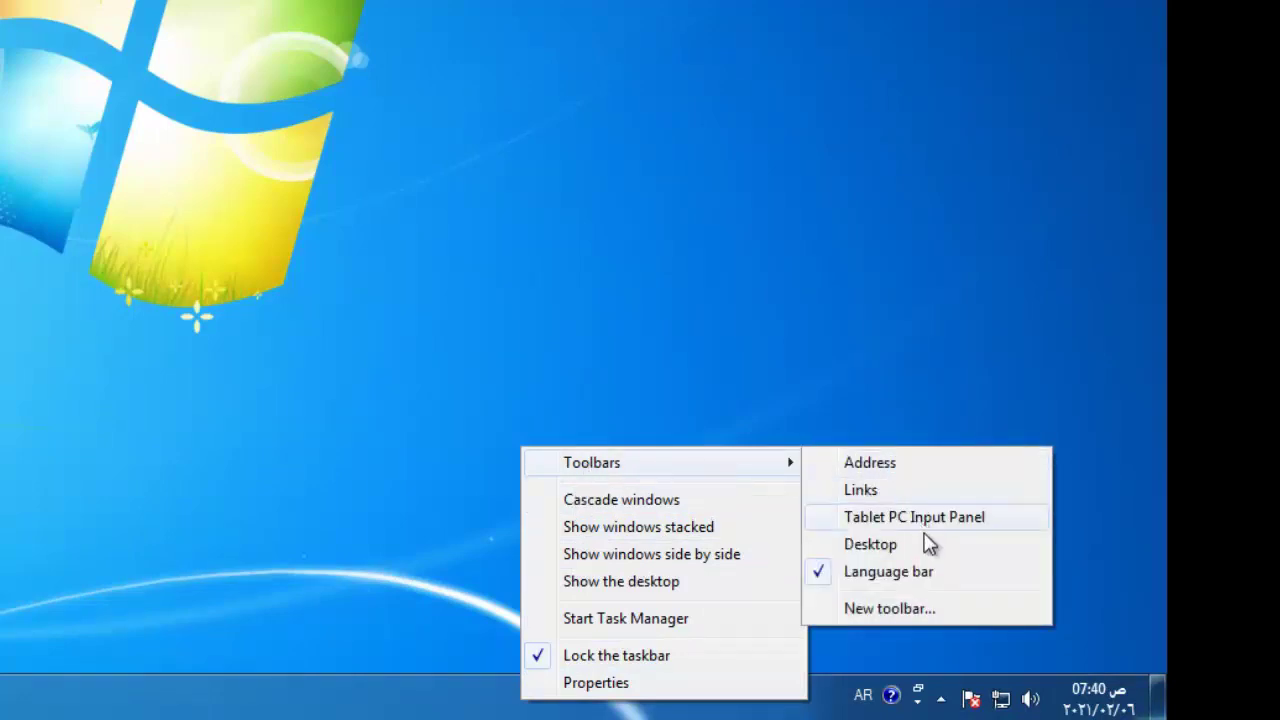
click(885, 611)
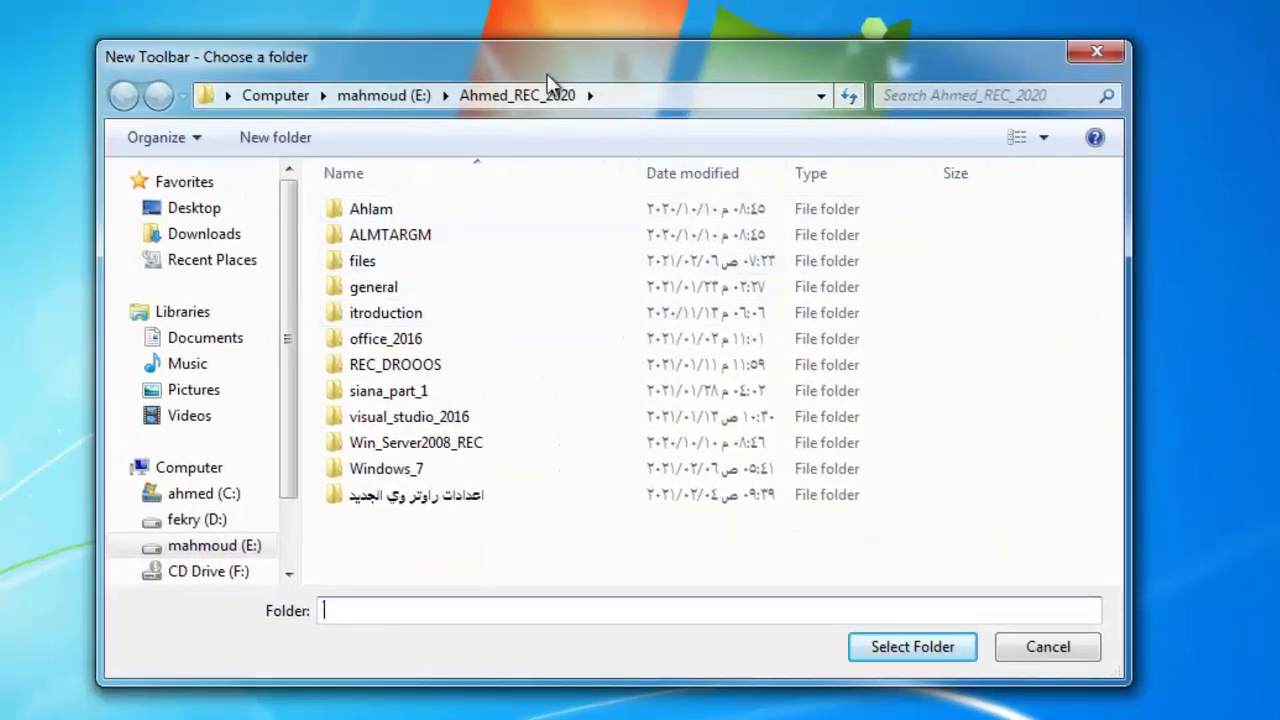
click(214, 520)
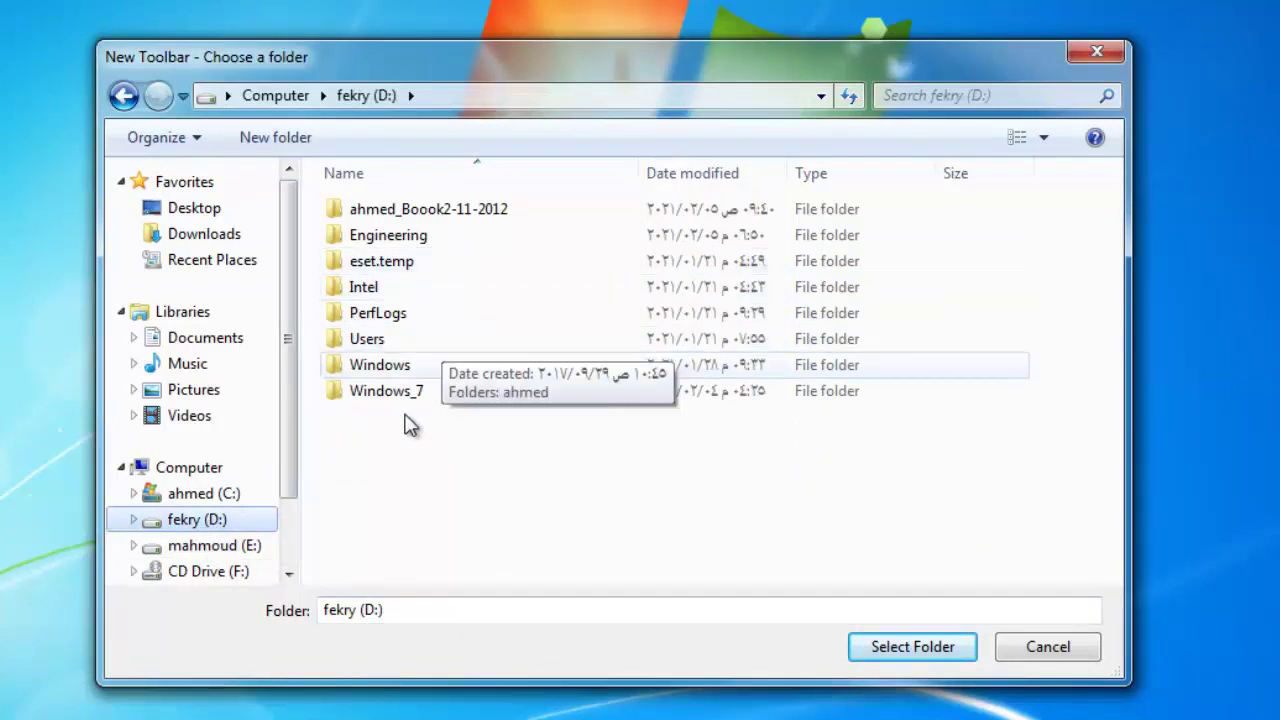
click(252, 554)
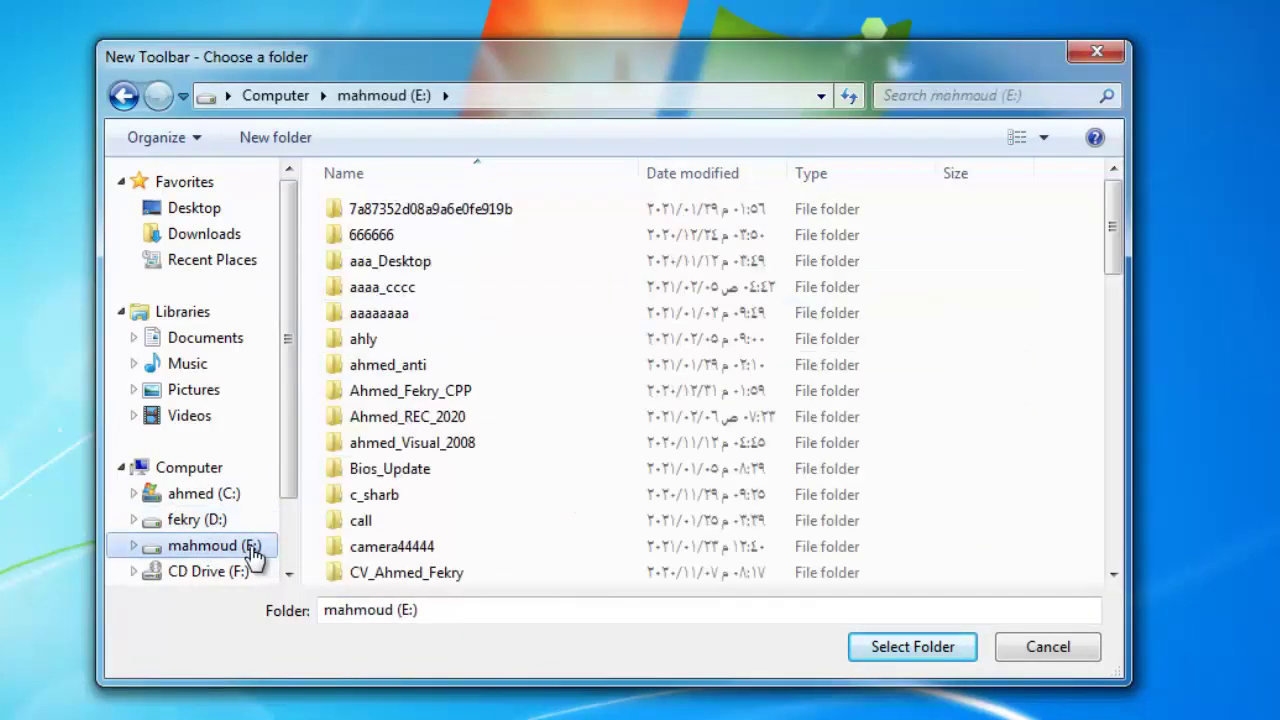
click(418, 428)
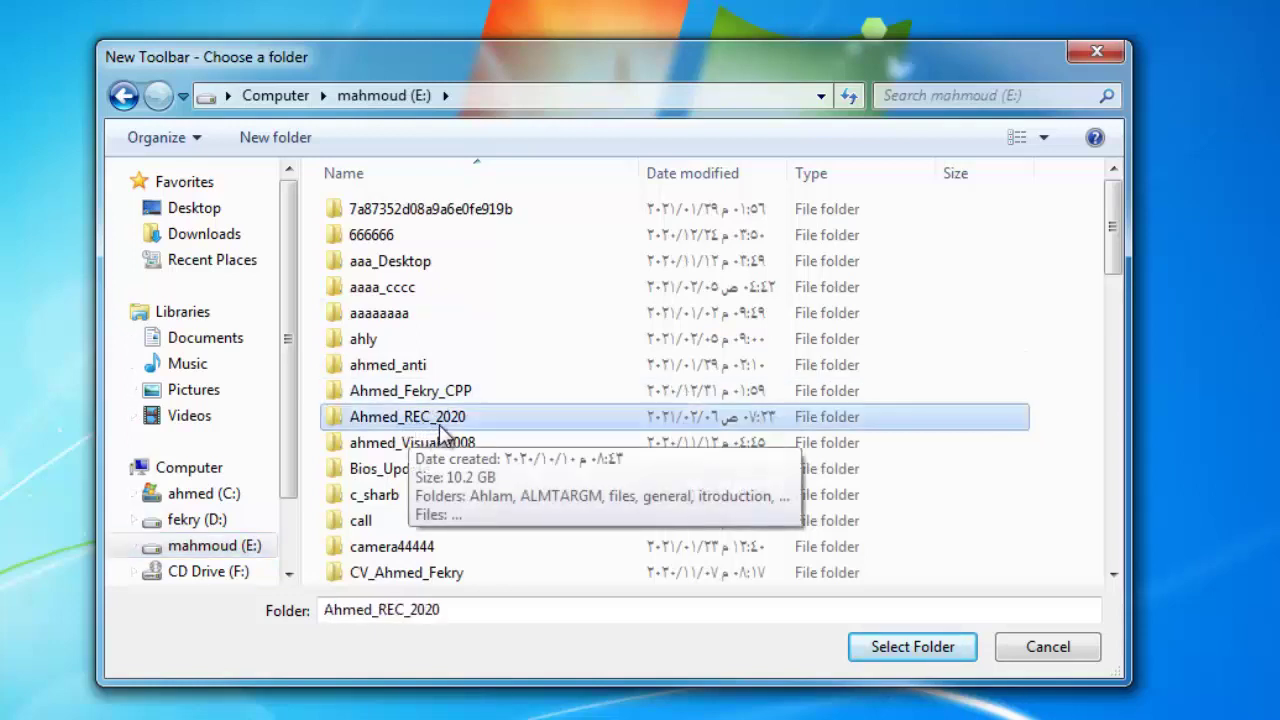
click(925, 650)
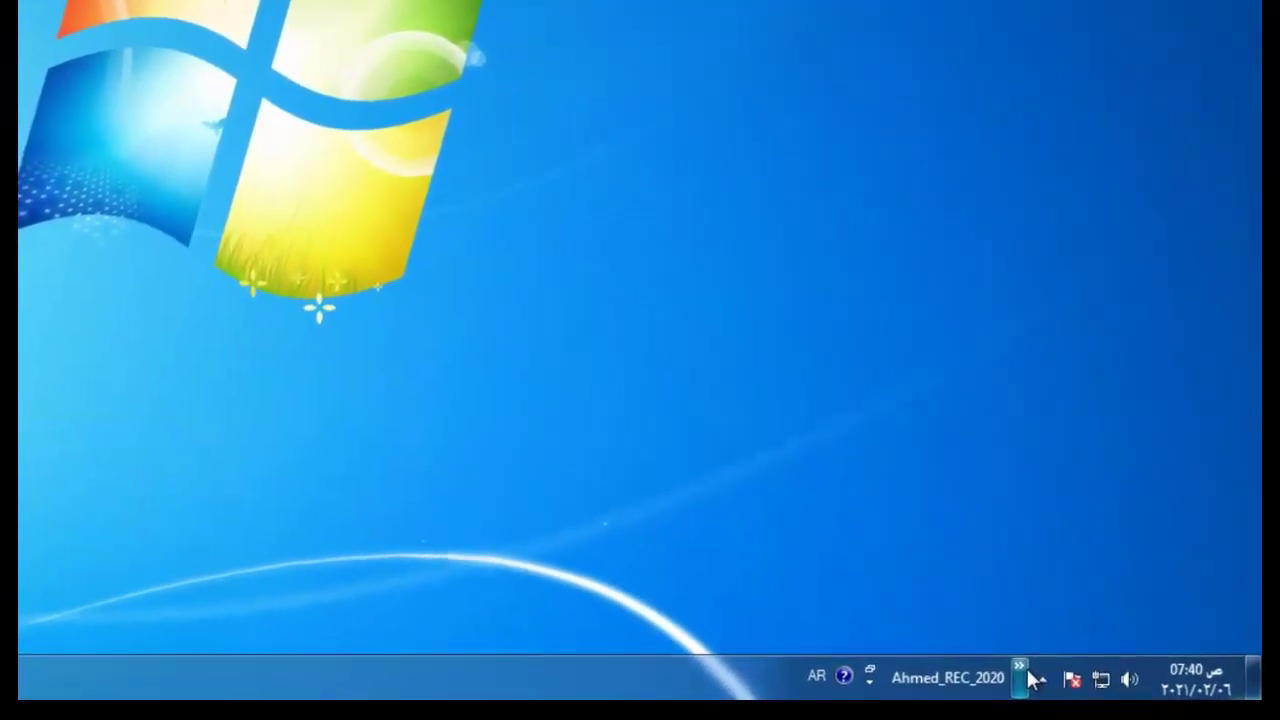
Browse the folder toolbar's contents list, then close it
click(1018, 668)
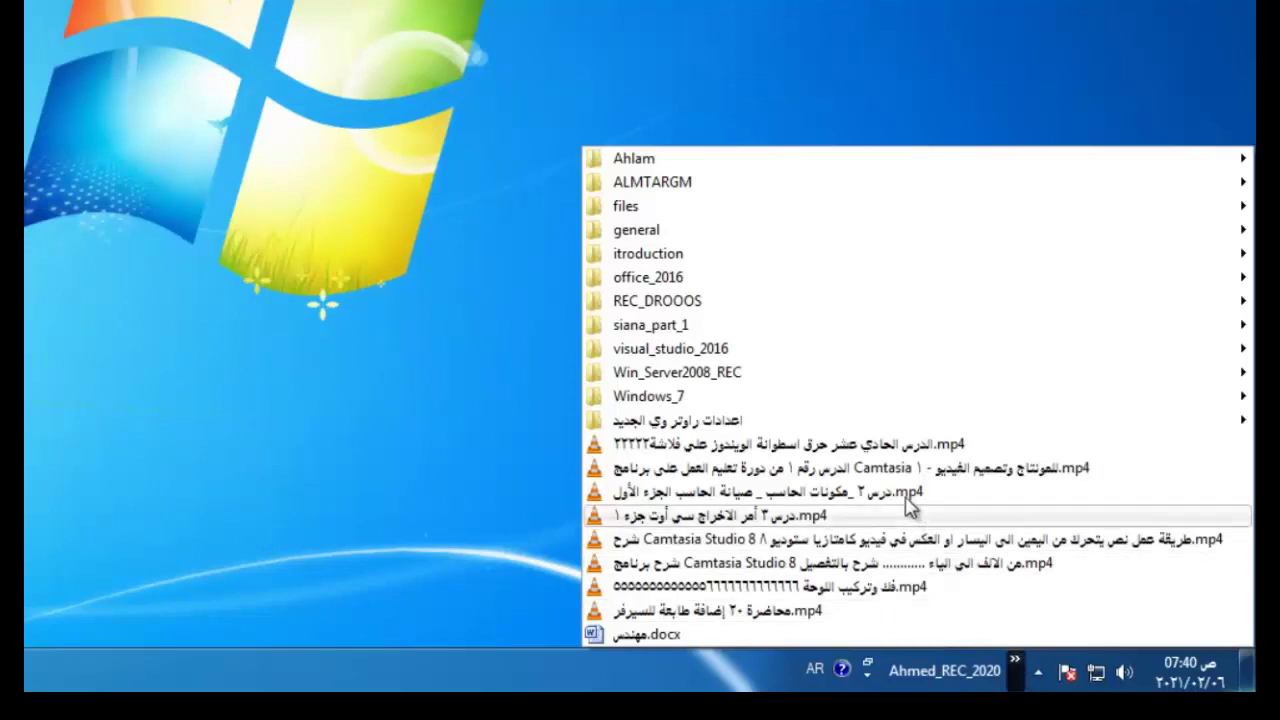
mouse_move(668, 335)
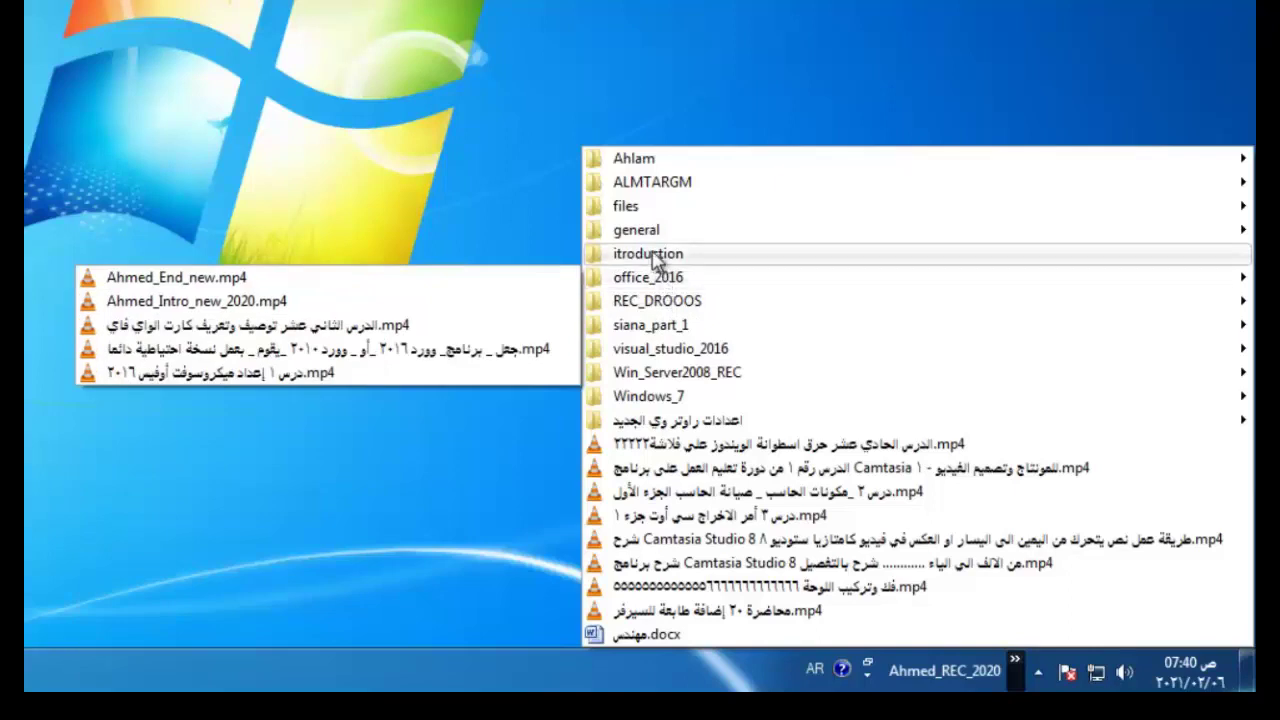
mouse_move(652, 253)
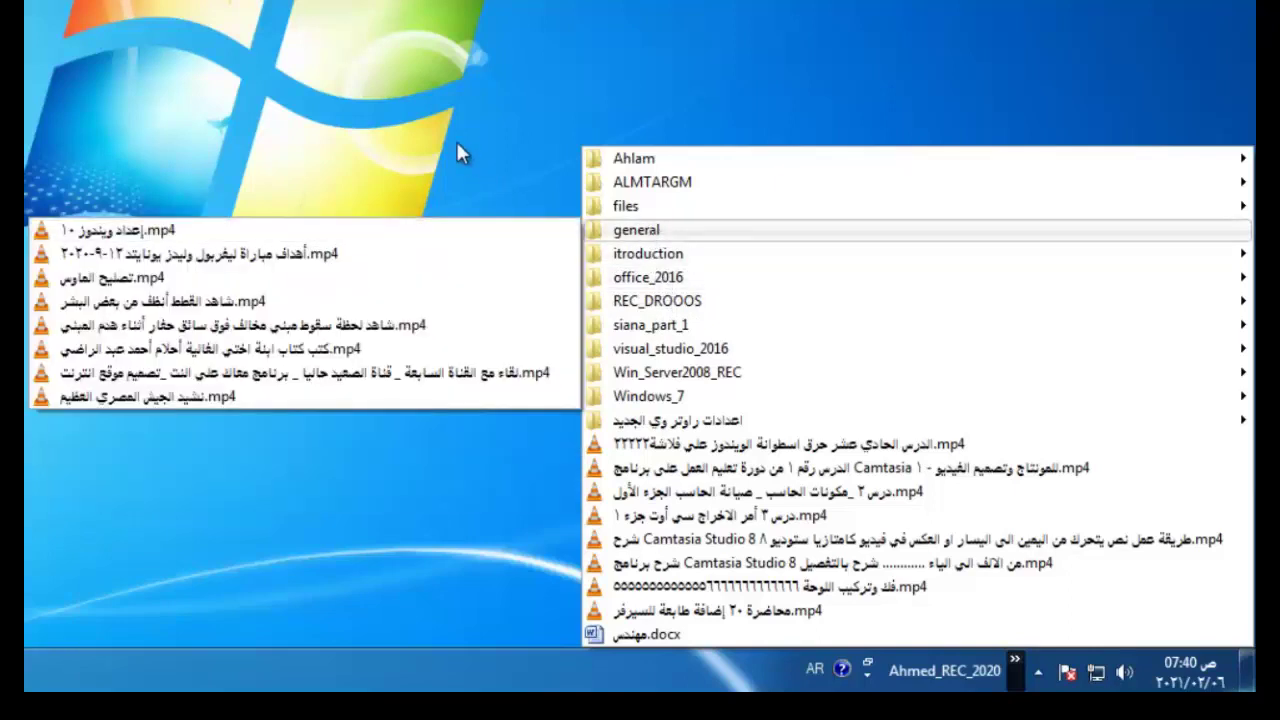
click(473, 184)
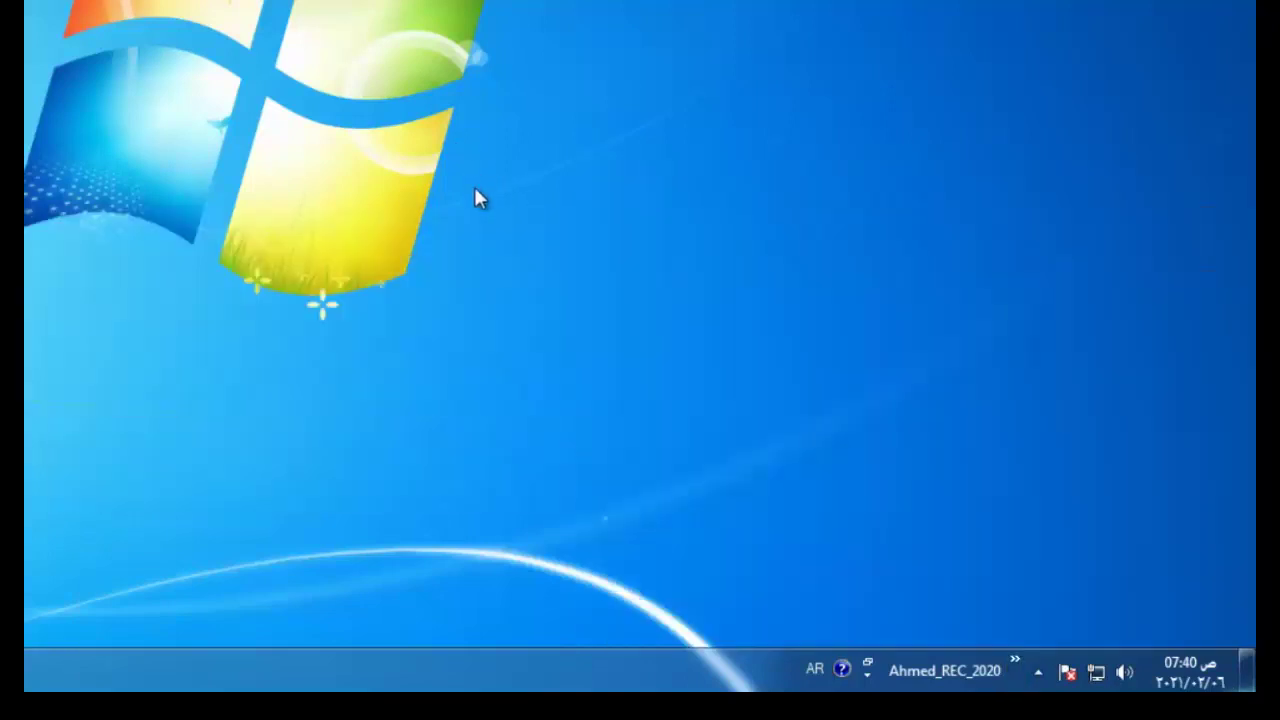
Untick the recordings folder under the taskbar's Toolbars menu to remove it
right_click(956, 676)
click(533, 683)
right_click(533, 683)
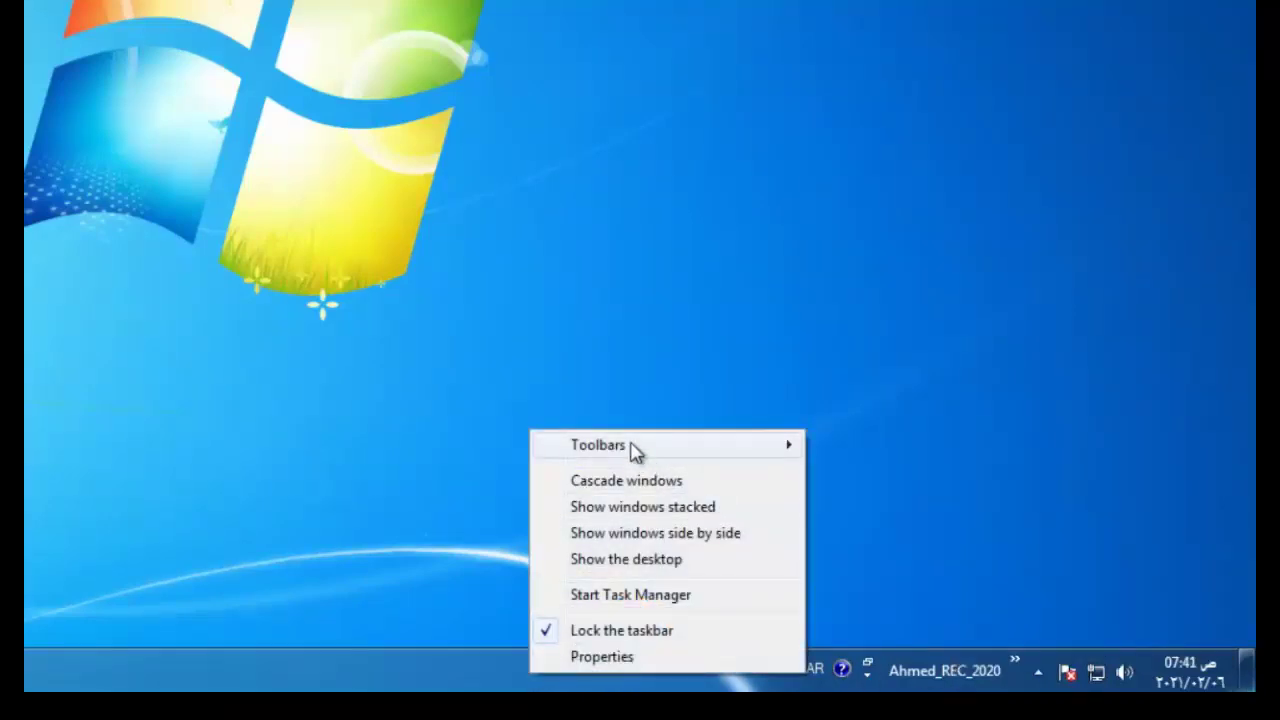
mouse_move(634, 449)
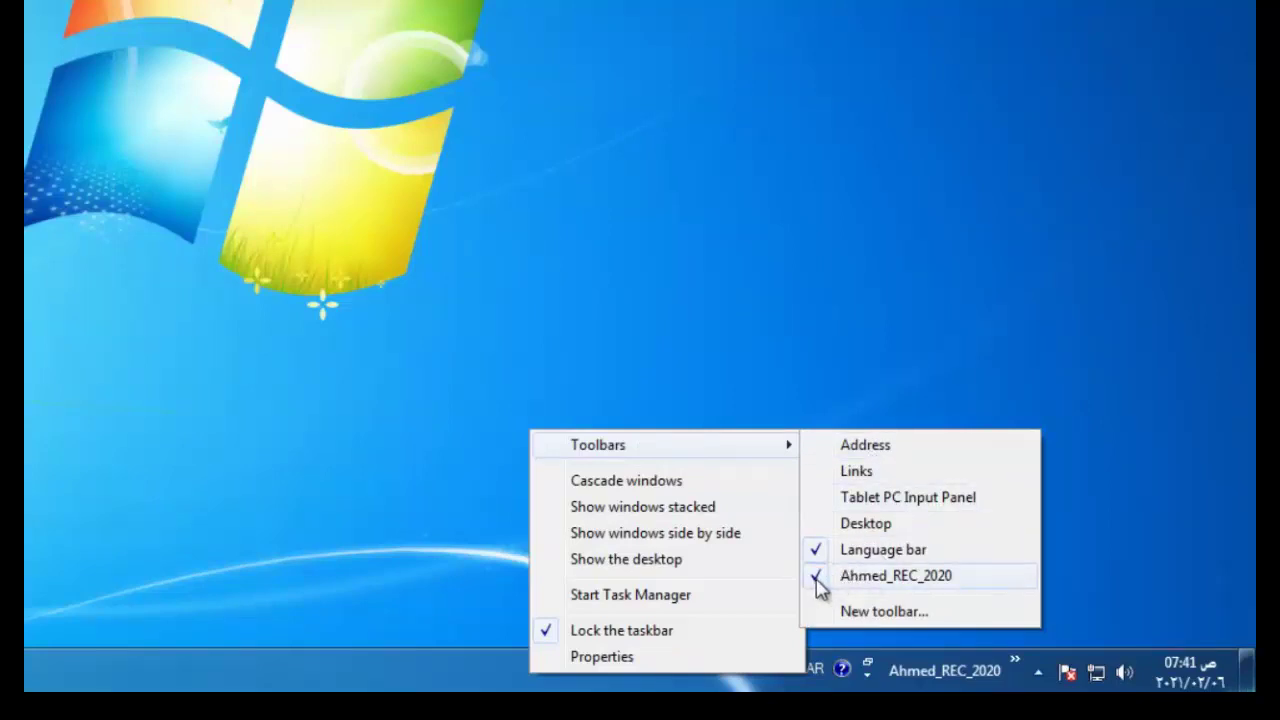
click(818, 585)
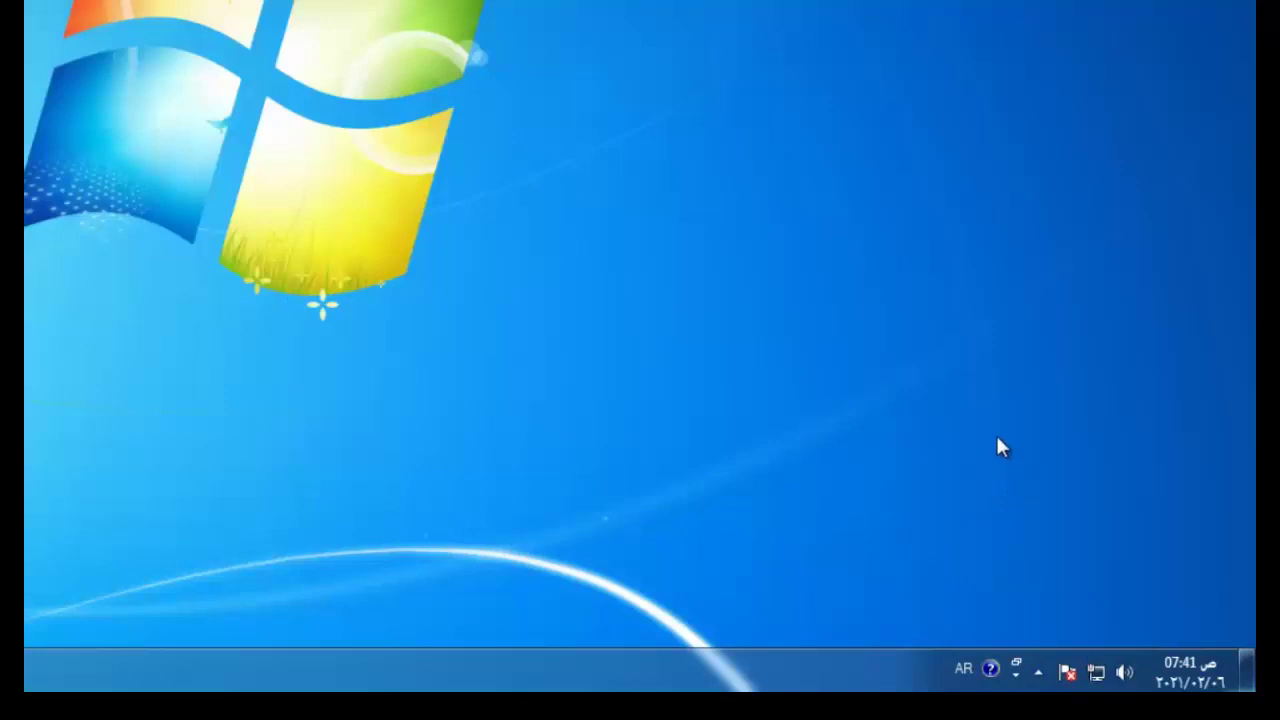
Check the AR input-language list, then open Control Panel from the Start menu
click(960, 668)
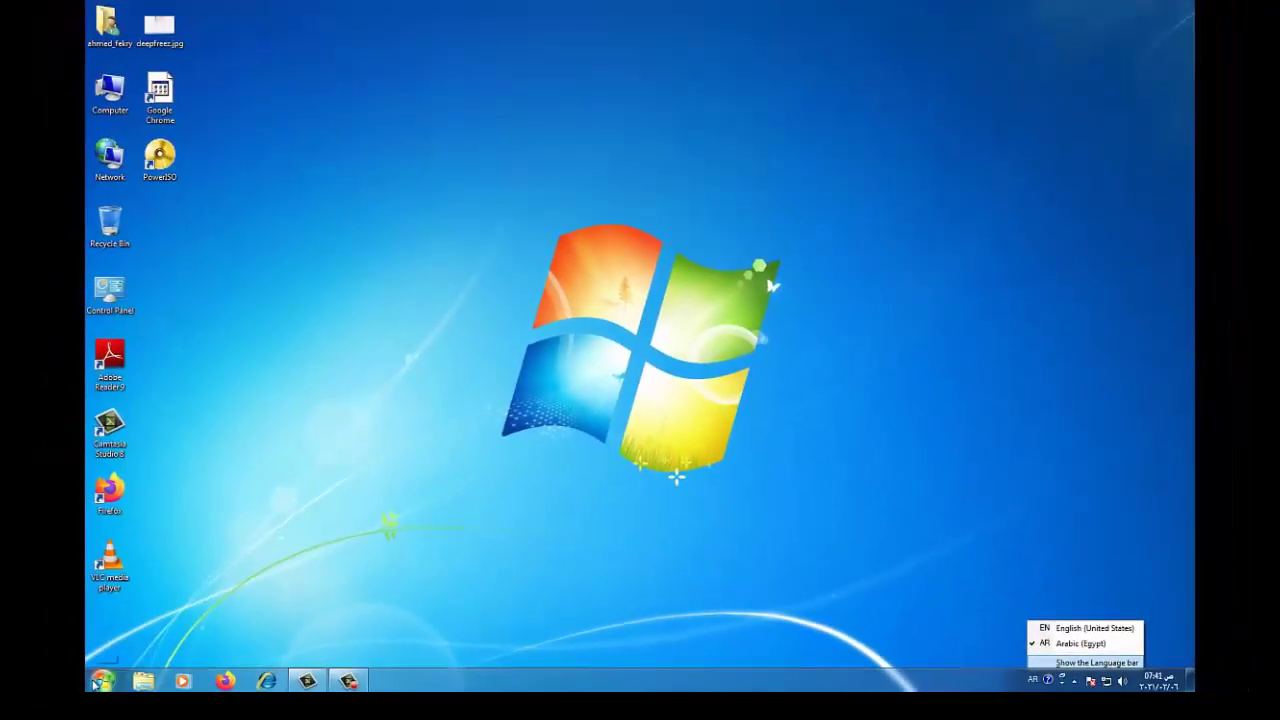
click(95, 683)
click(96, 683)
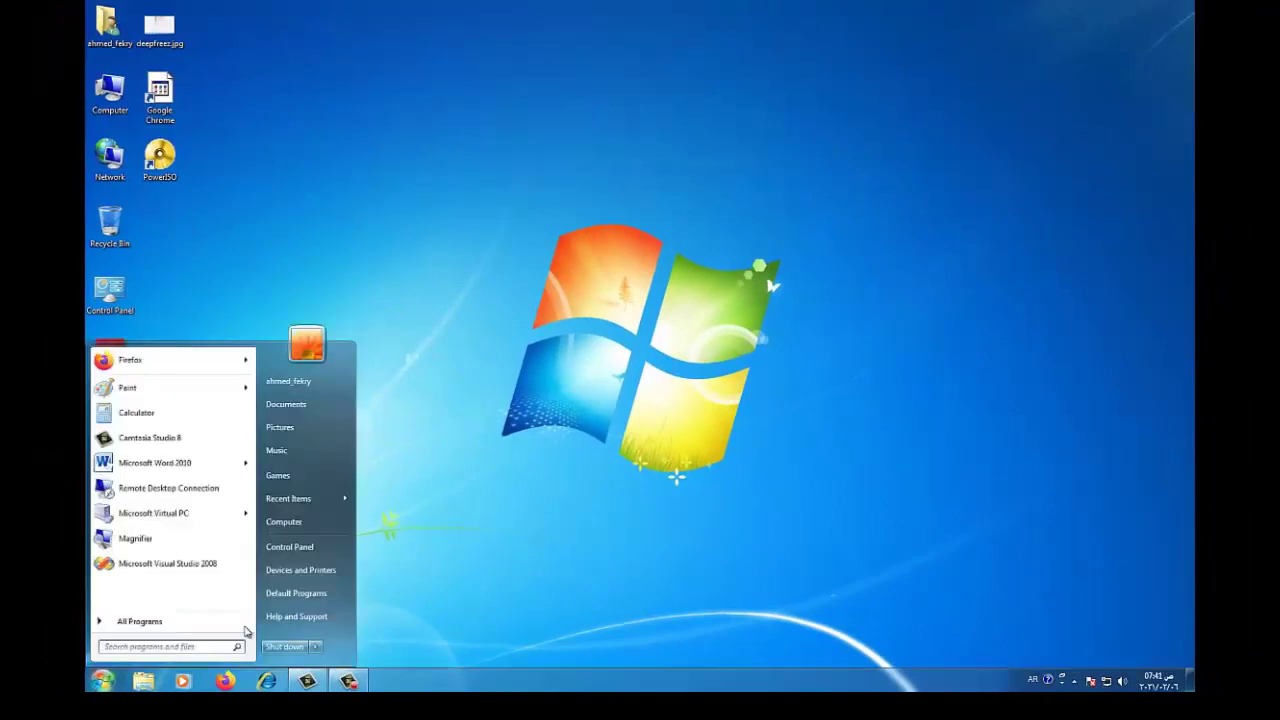
click(298, 547)
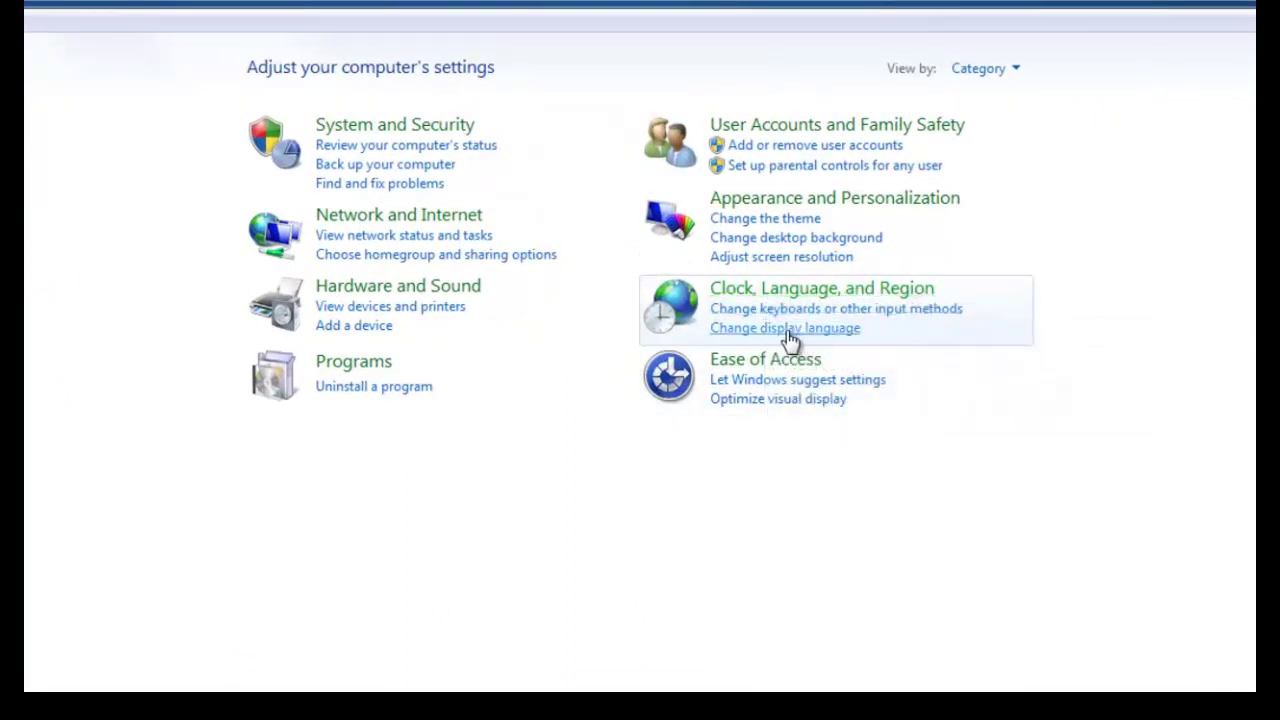
Set the language bar to Hidden in Text Services and close Region and Language with OK
click(790, 330)
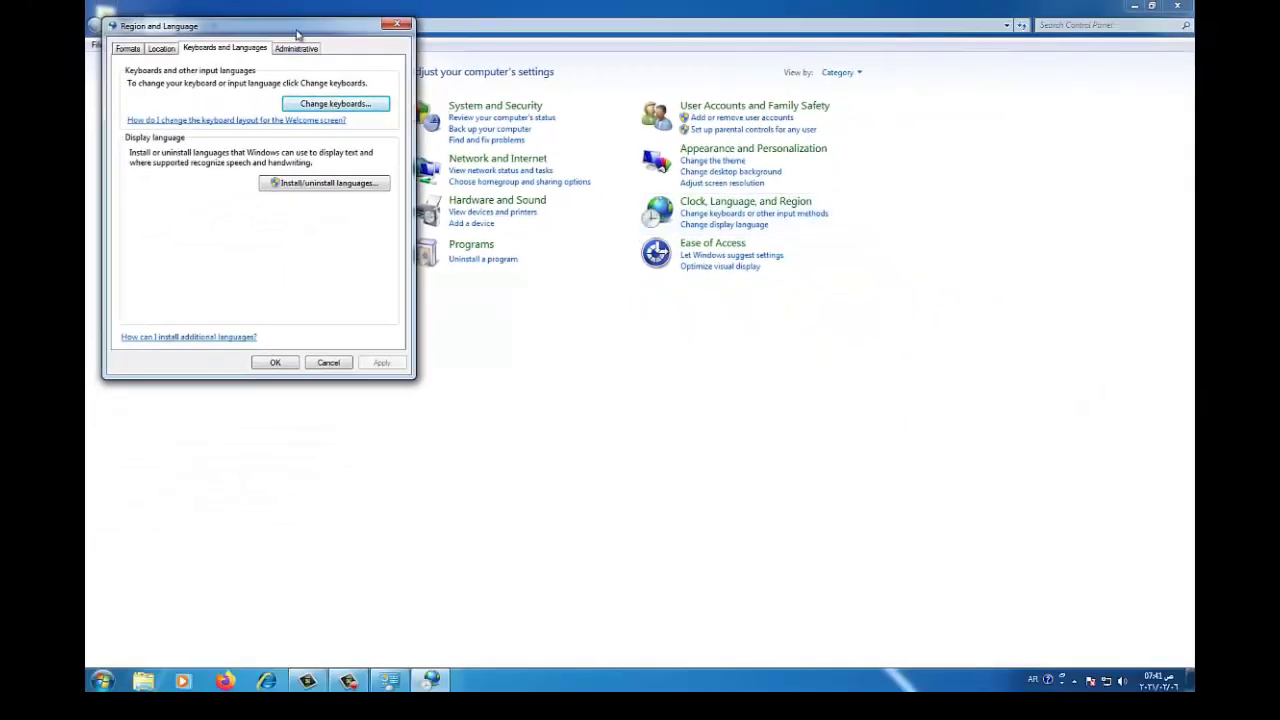
drag(297, 35, 569, 94)
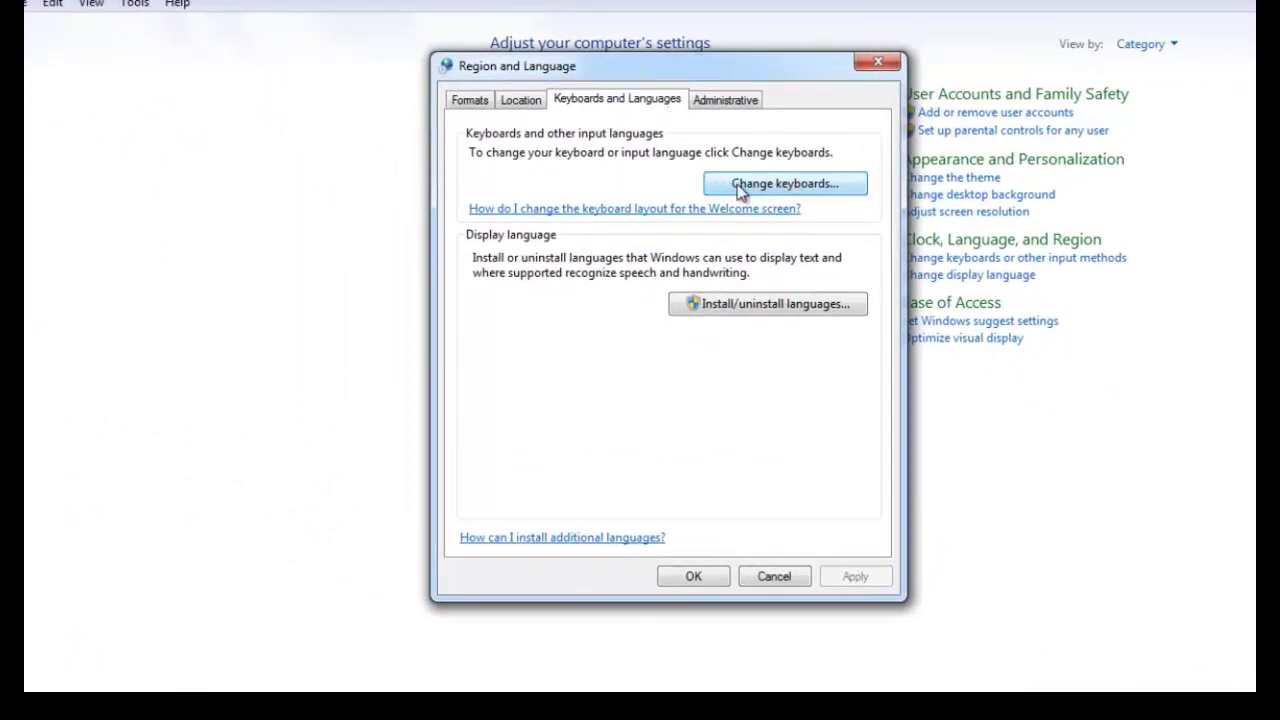
click(765, 184)
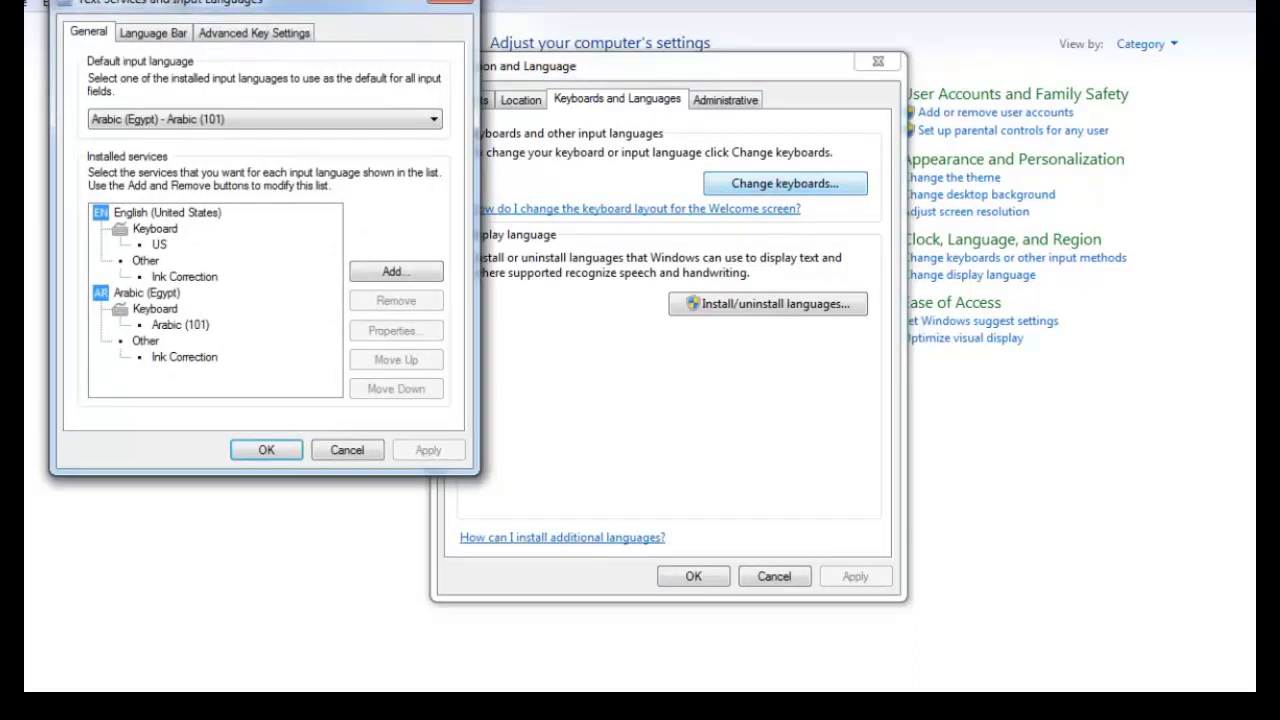
drag(305, 4, 577, 58)
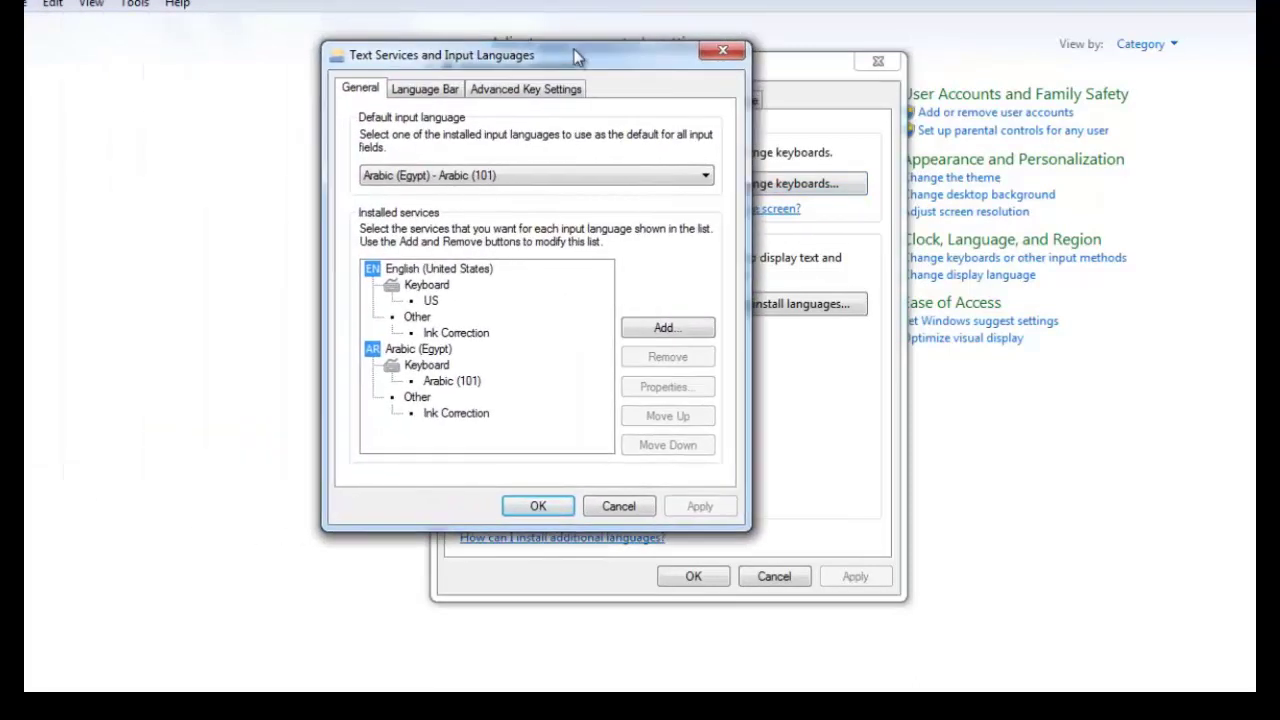
click(414, 92)
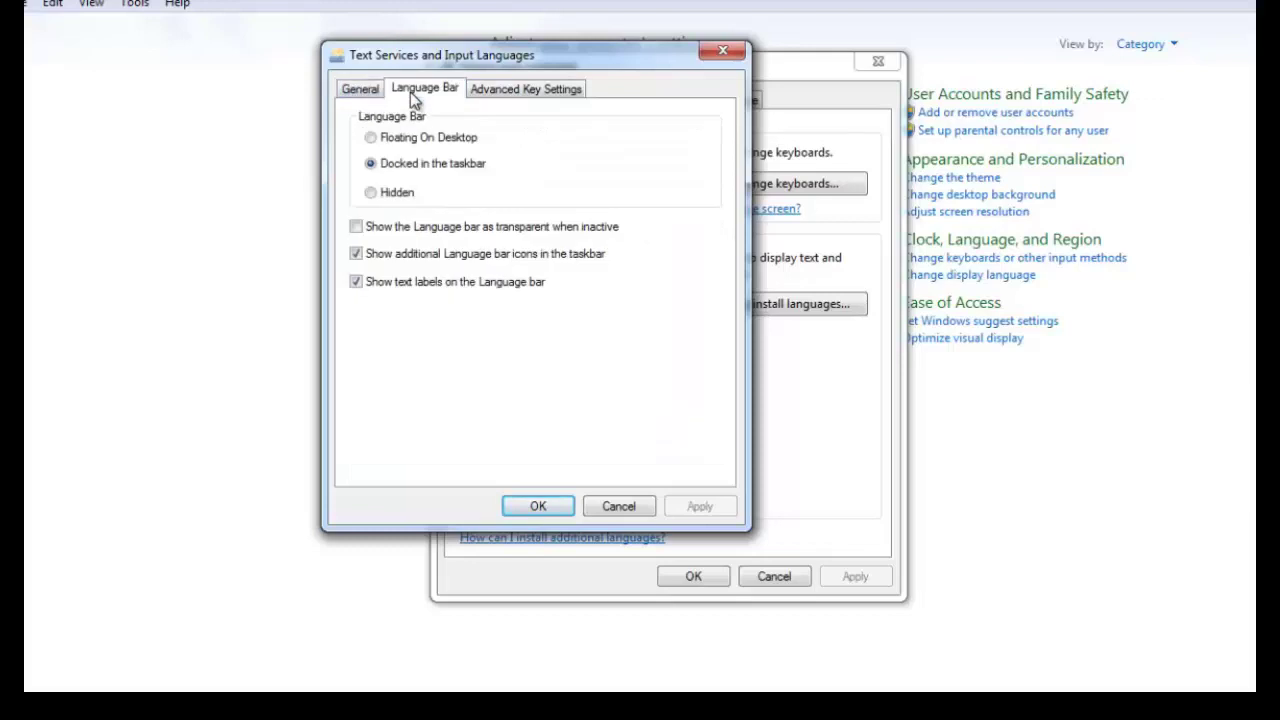
click(395, 200)
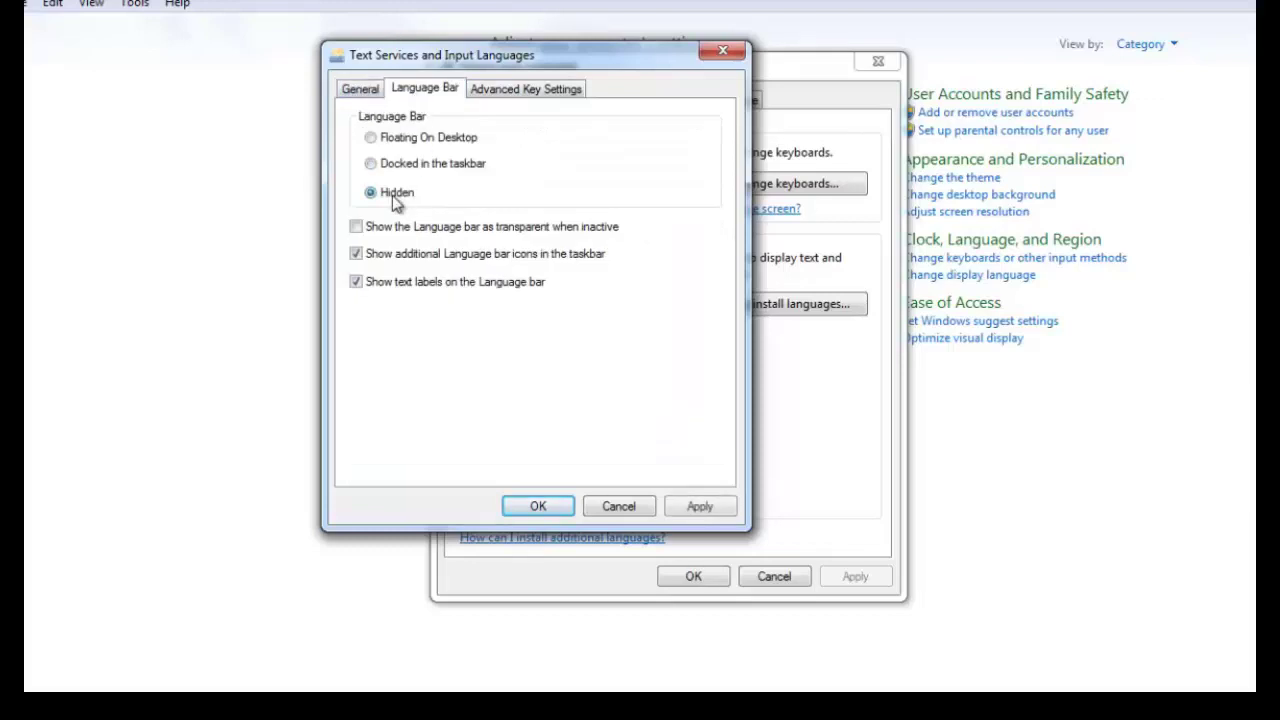
click(538, 506)
click(688, 577)
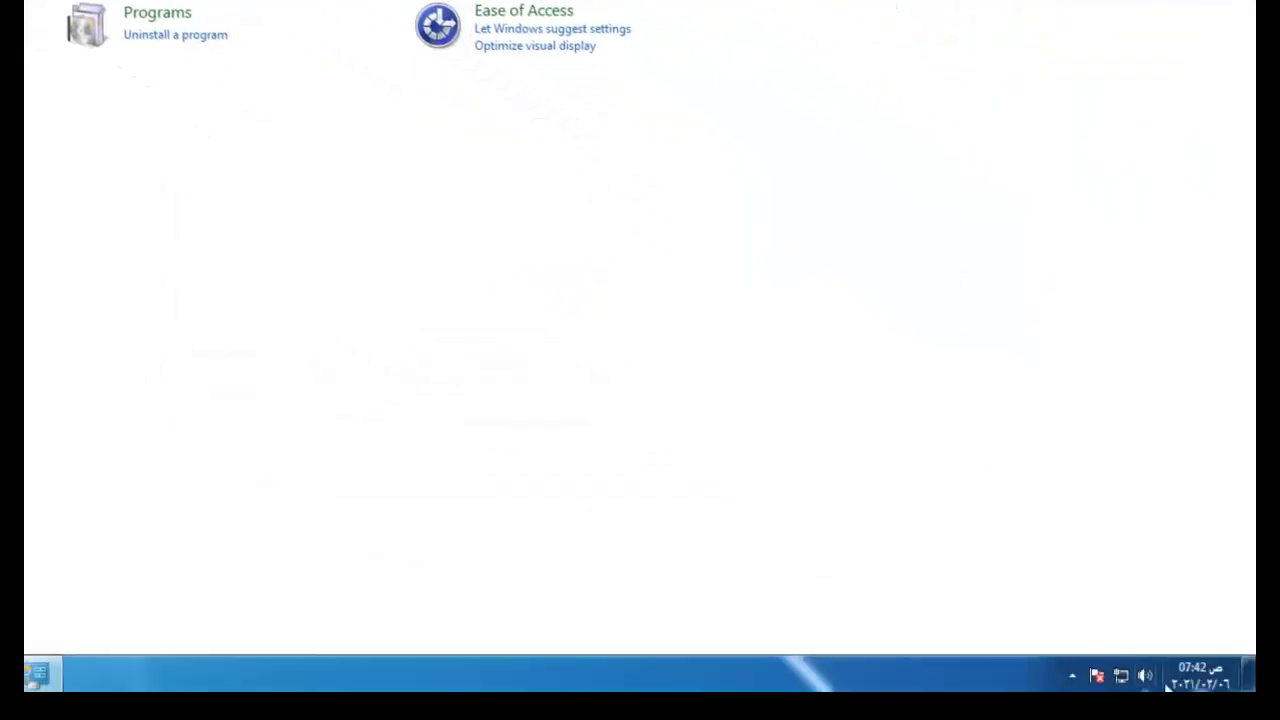
Set the language bar to Docked in the taskbar, then check the AR input-language list
click(1071, 677)
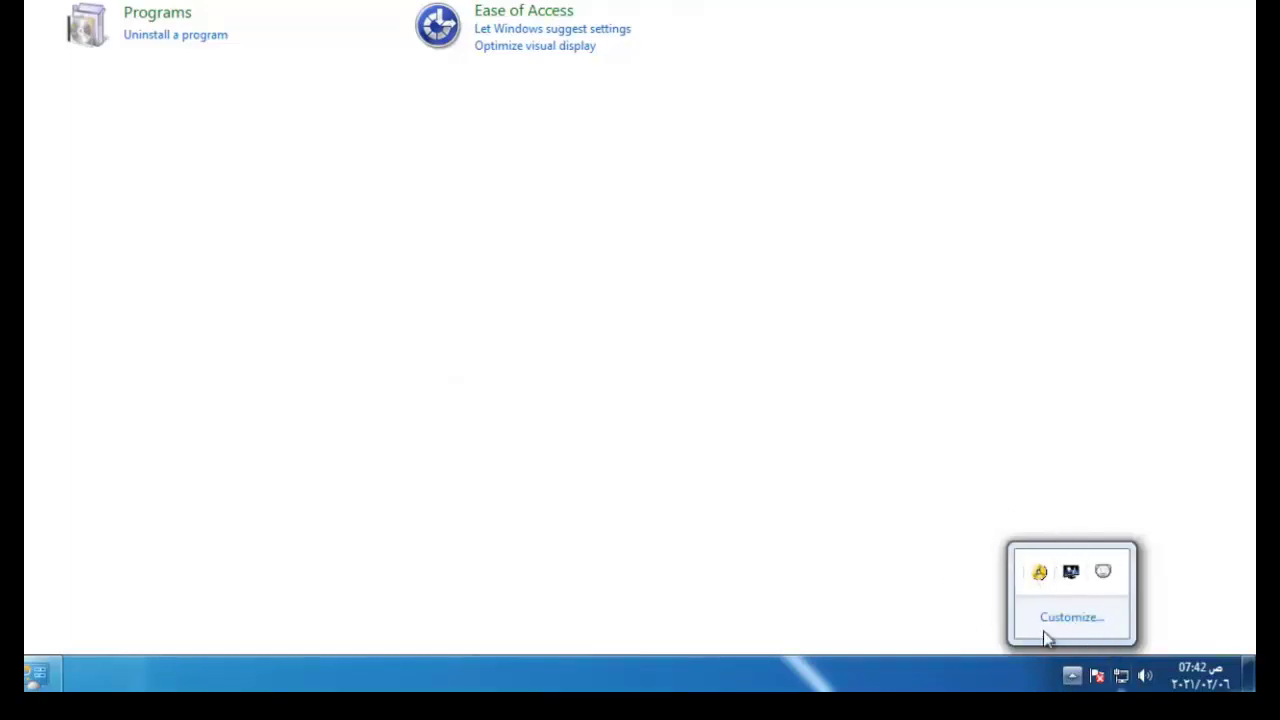
click(1043, 688)
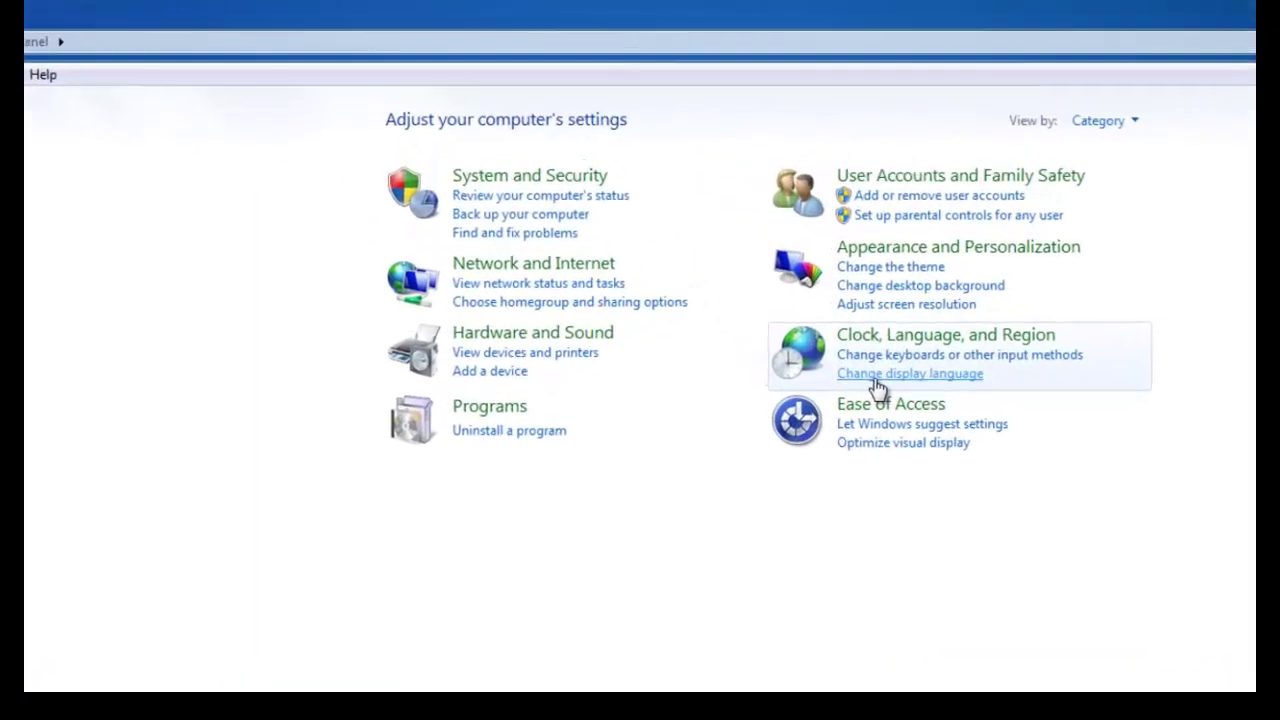
click(795, 298)
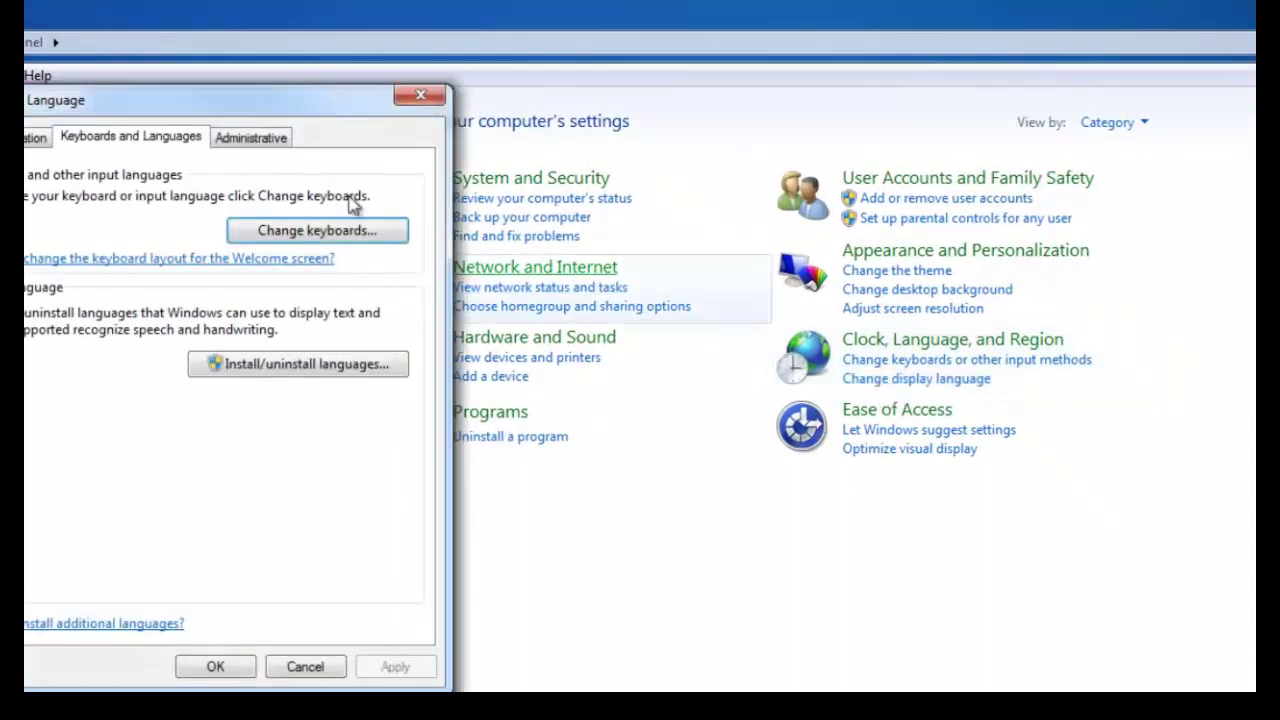
drag(128, 110, 309, 131)
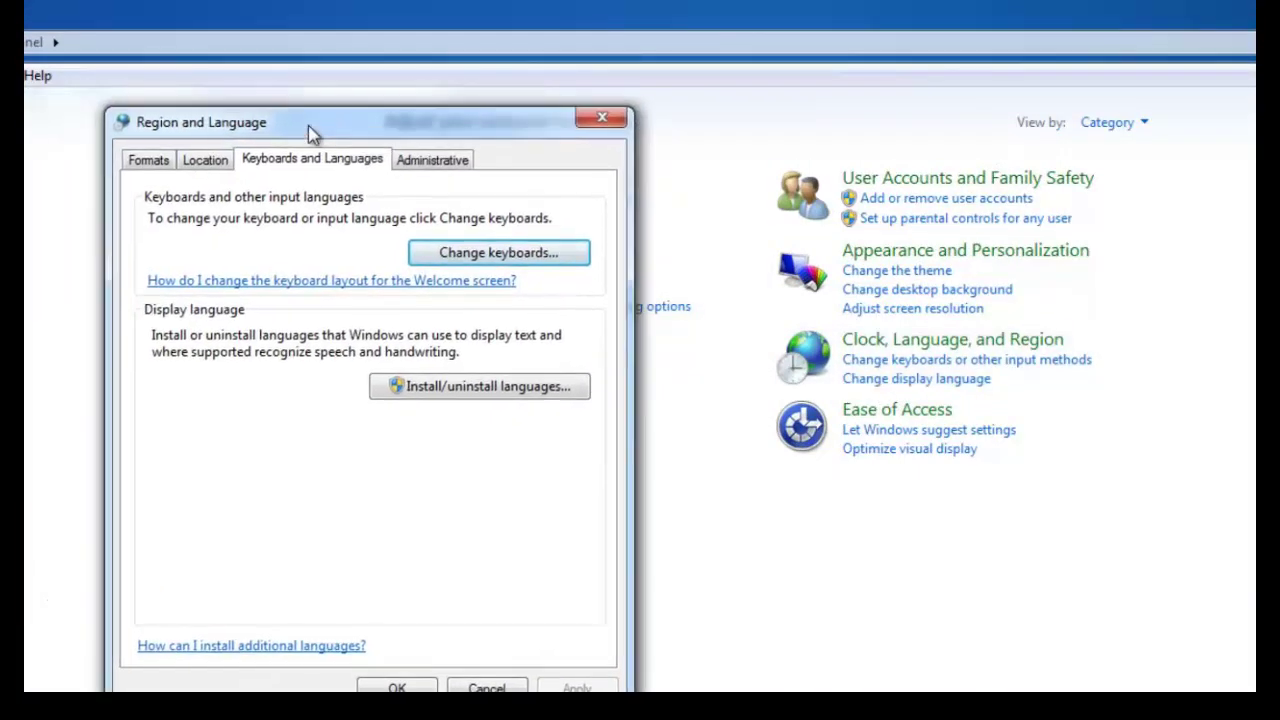
click(479, 262)
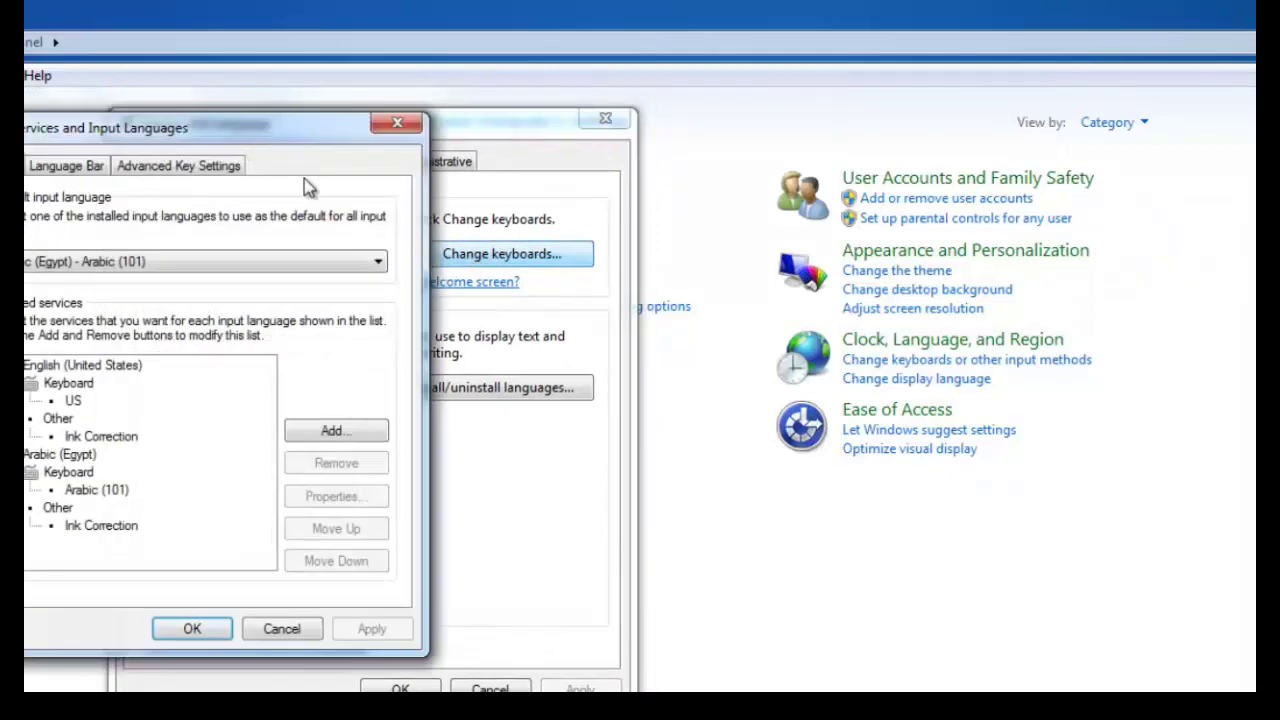
drag(229, 132, 380, 134)
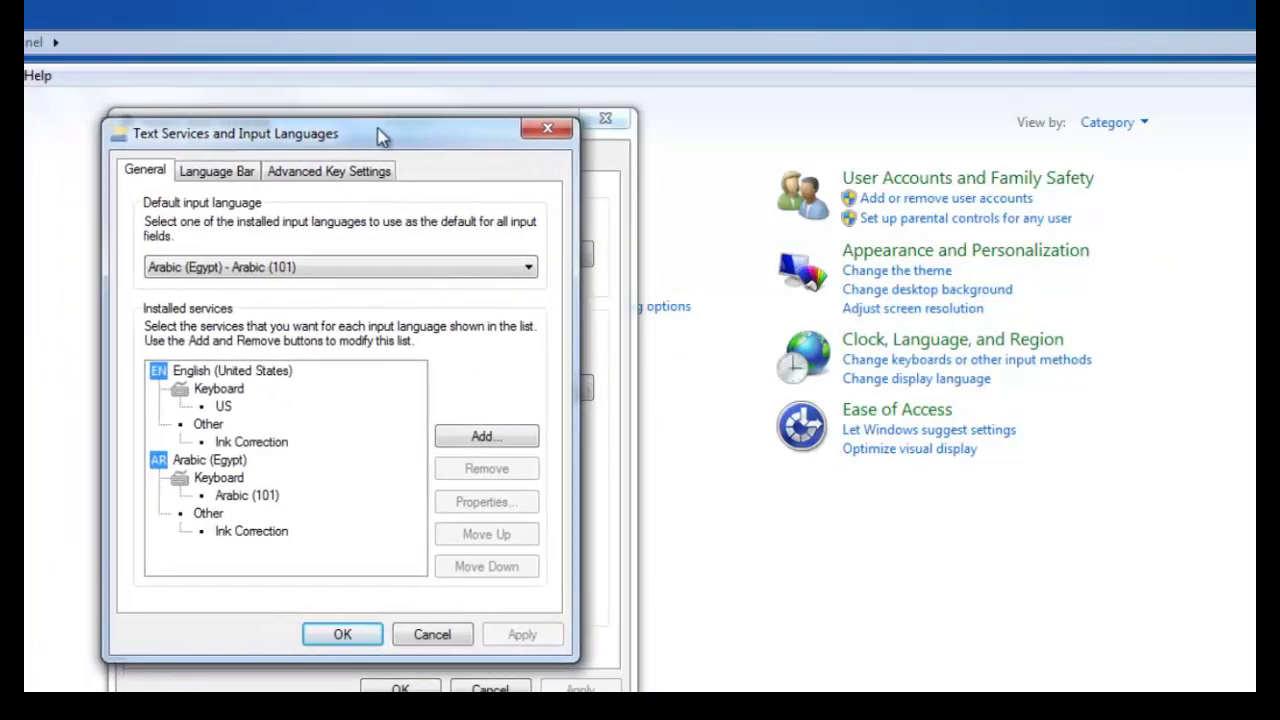
click(243, 173)
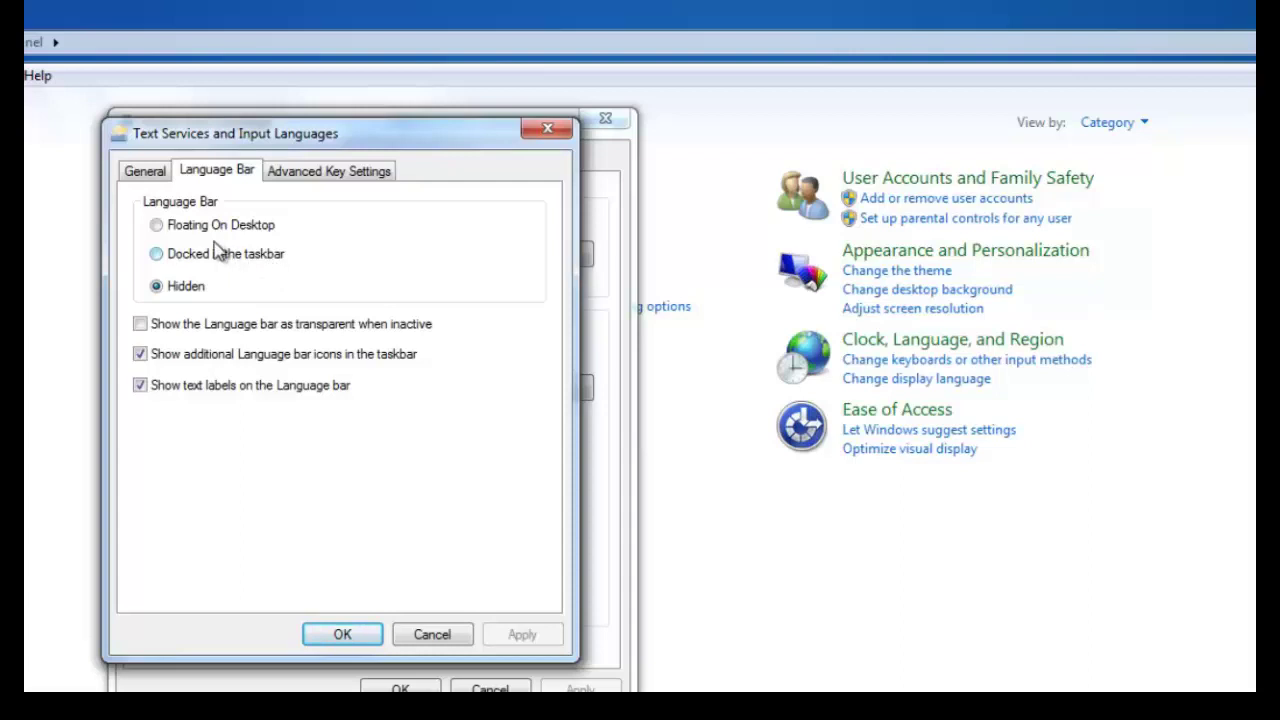
click(157, 255)
click(341, 636)
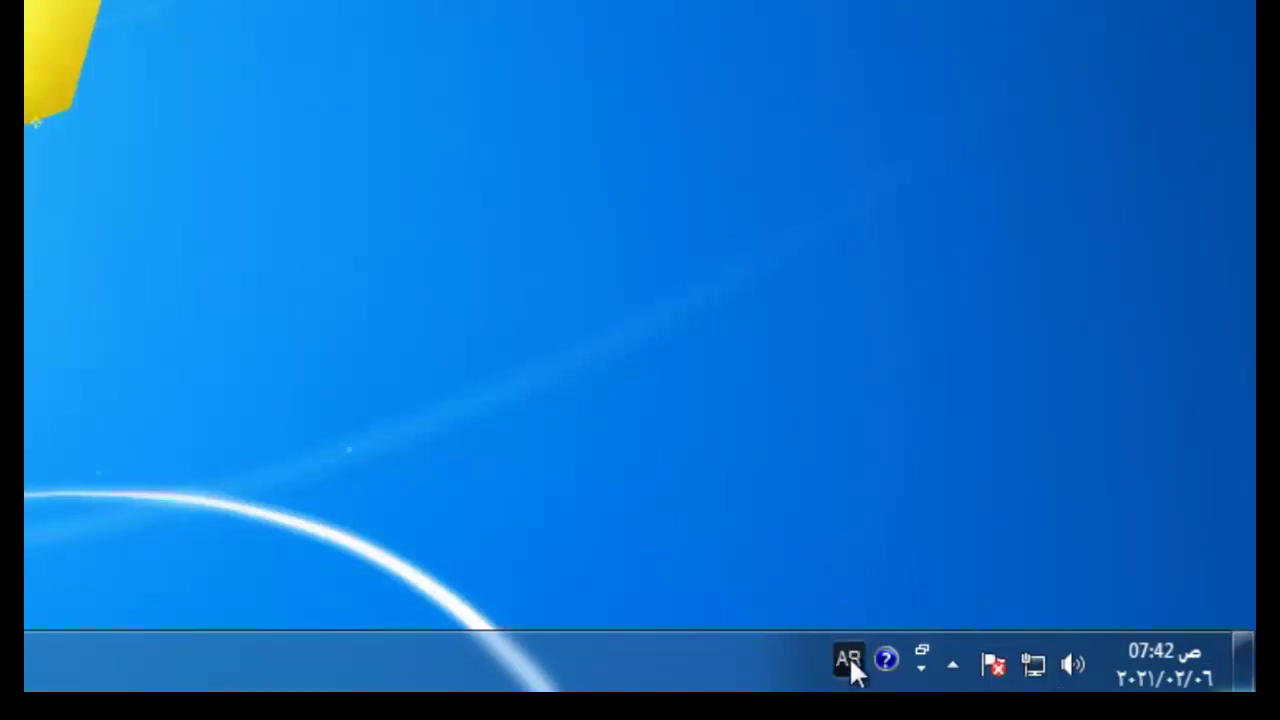
click(849, 660)
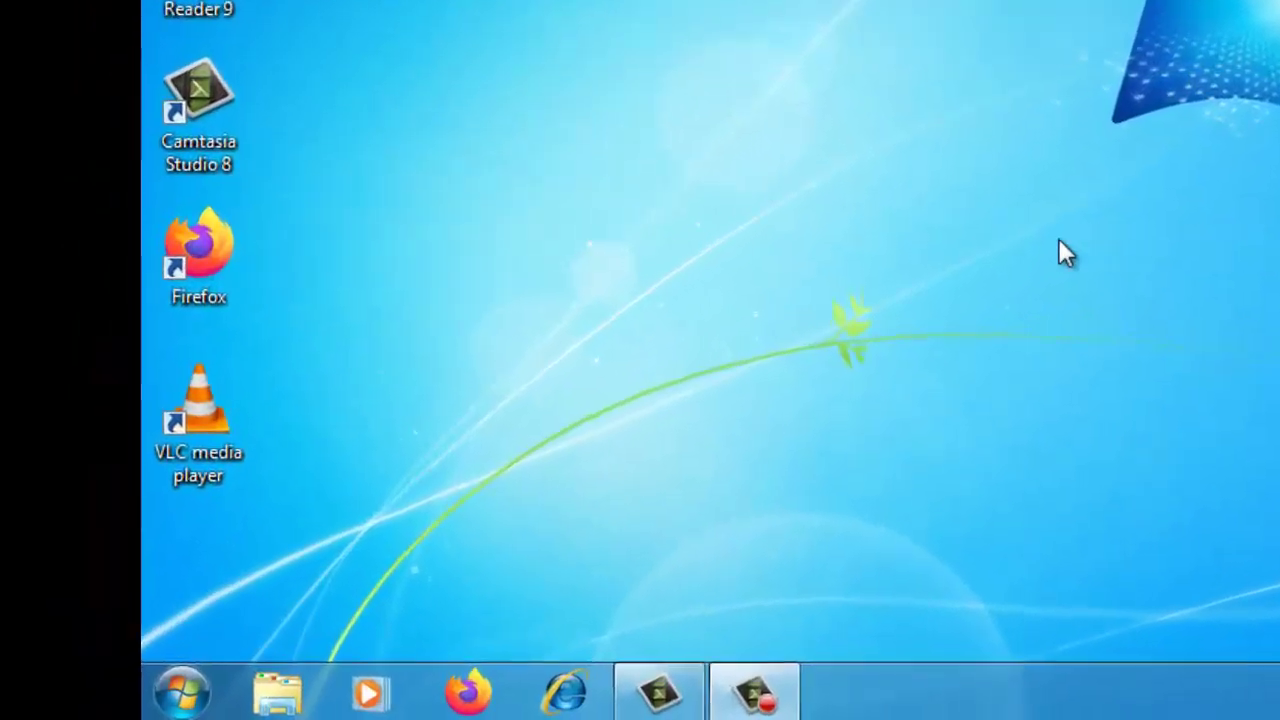
Unpin the Firefox taskbar icon, then pin Firefox again from its desktop shortcut's menu
right_click(484, 662)
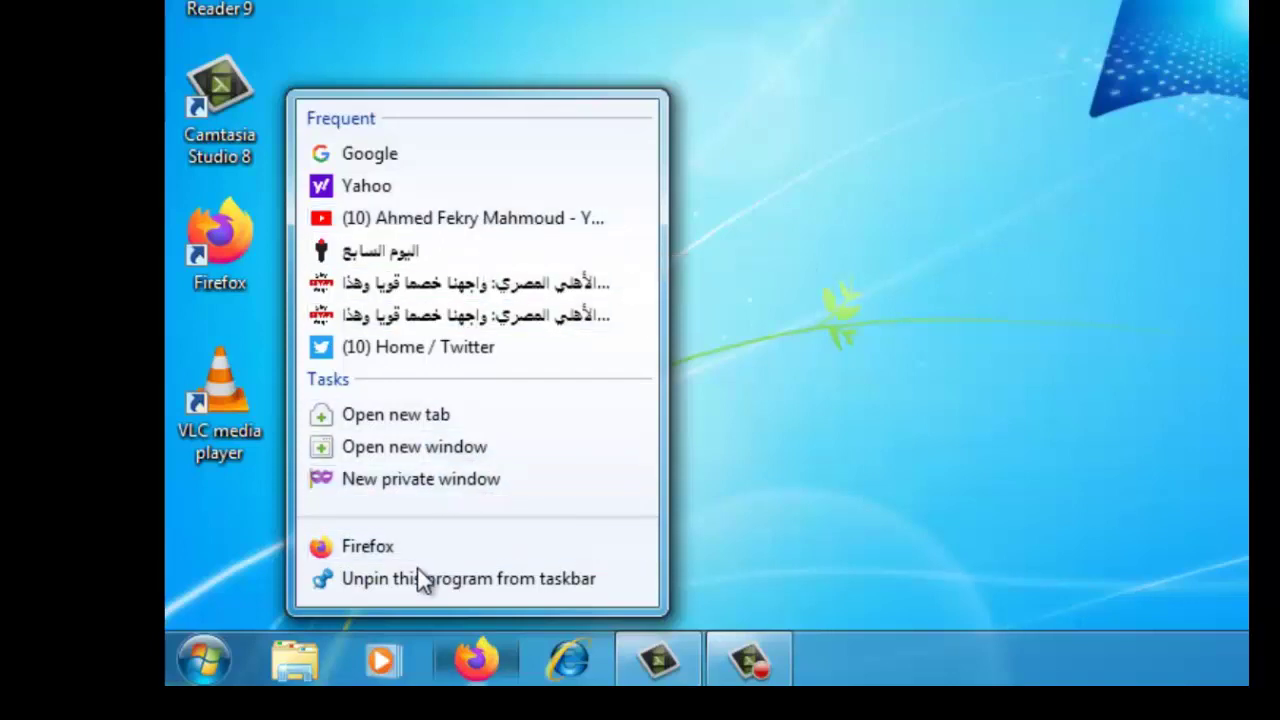
click(509, 579)
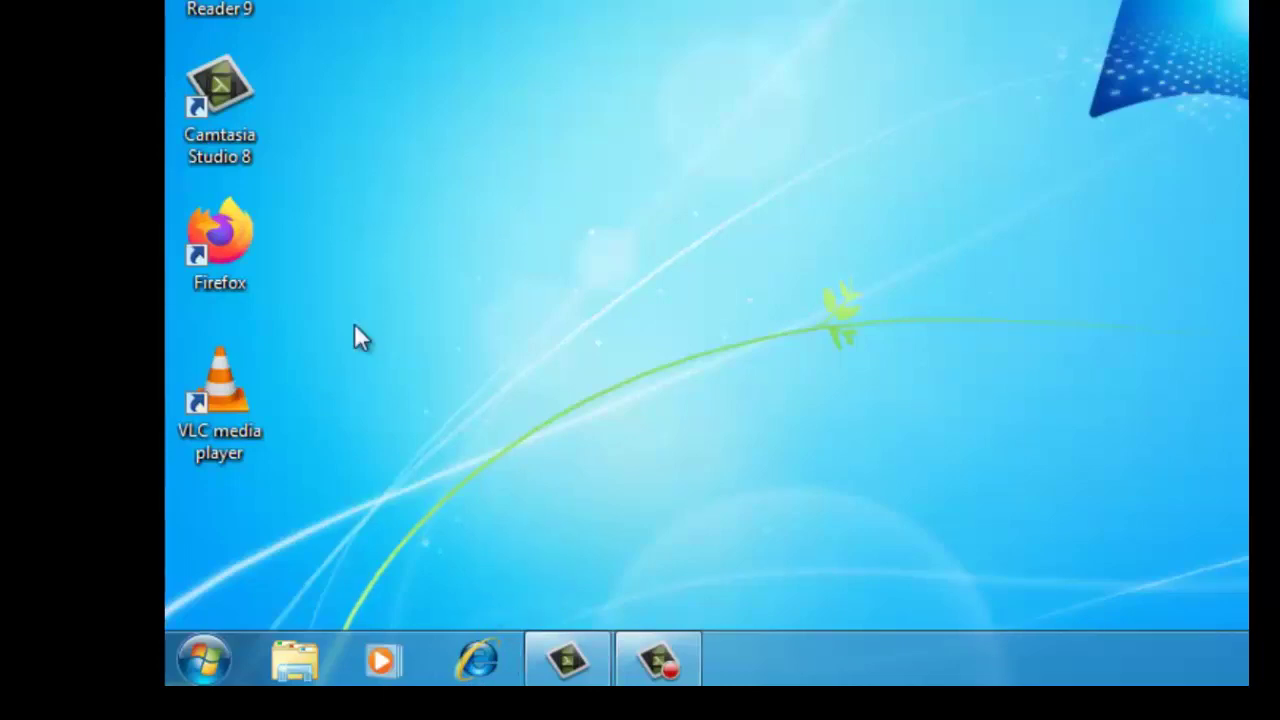
click(222, 238)
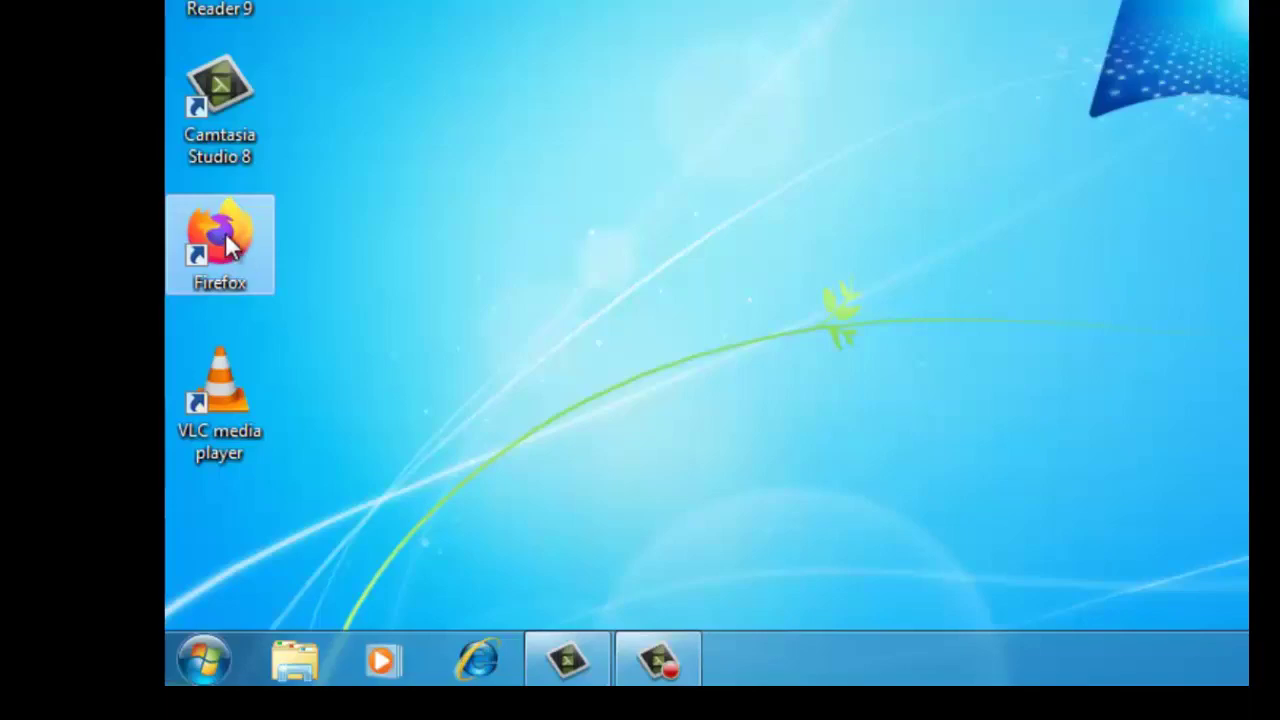
drag(226, 243, 445, 0)
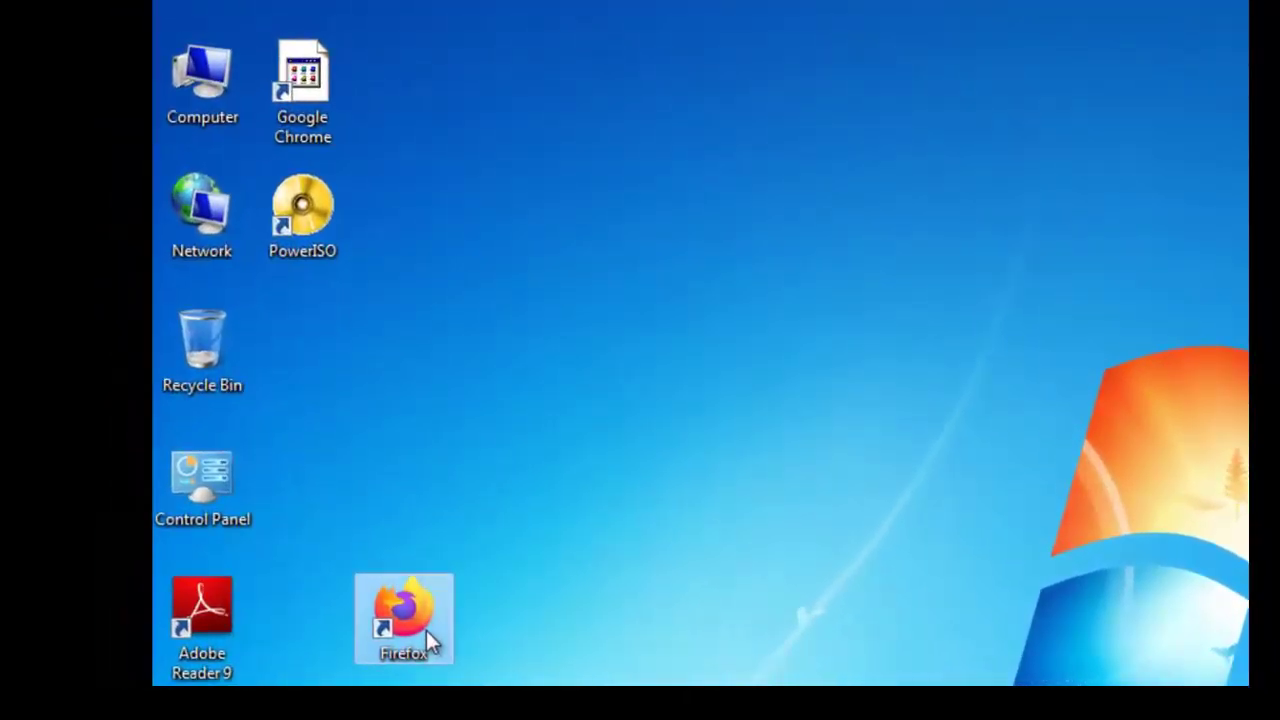
right_click(426, 630)
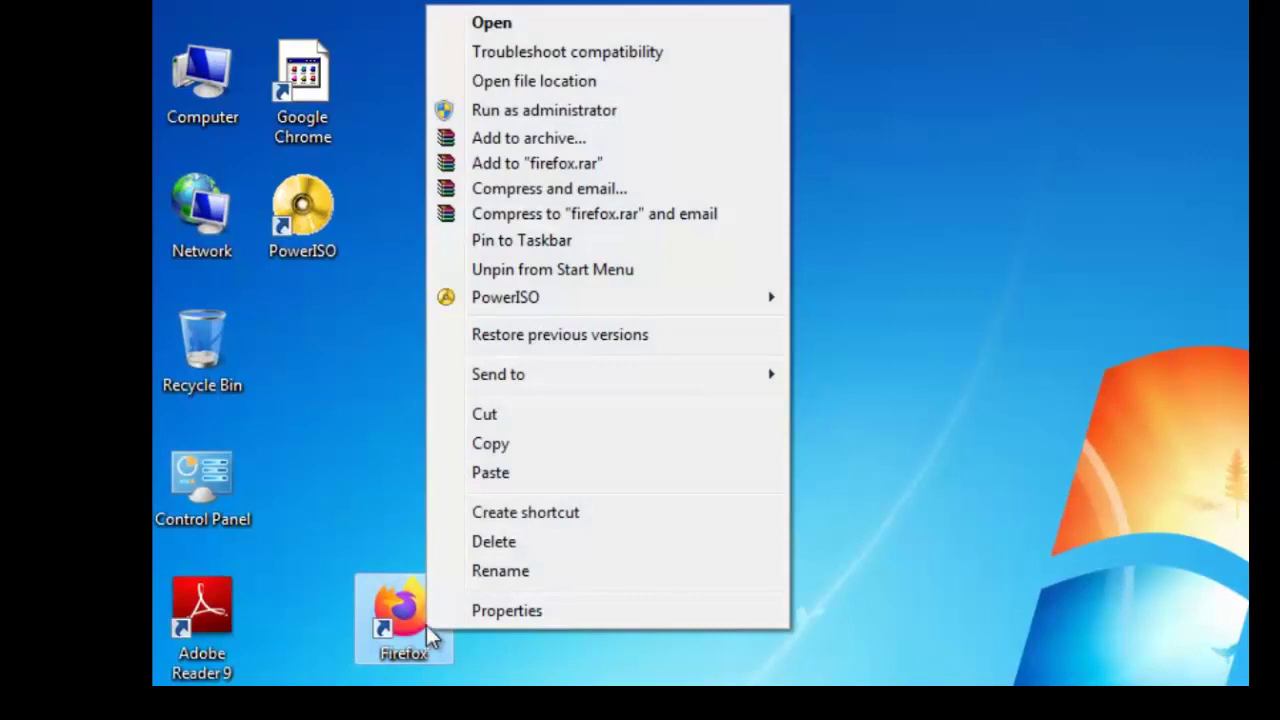
click(557, 242)
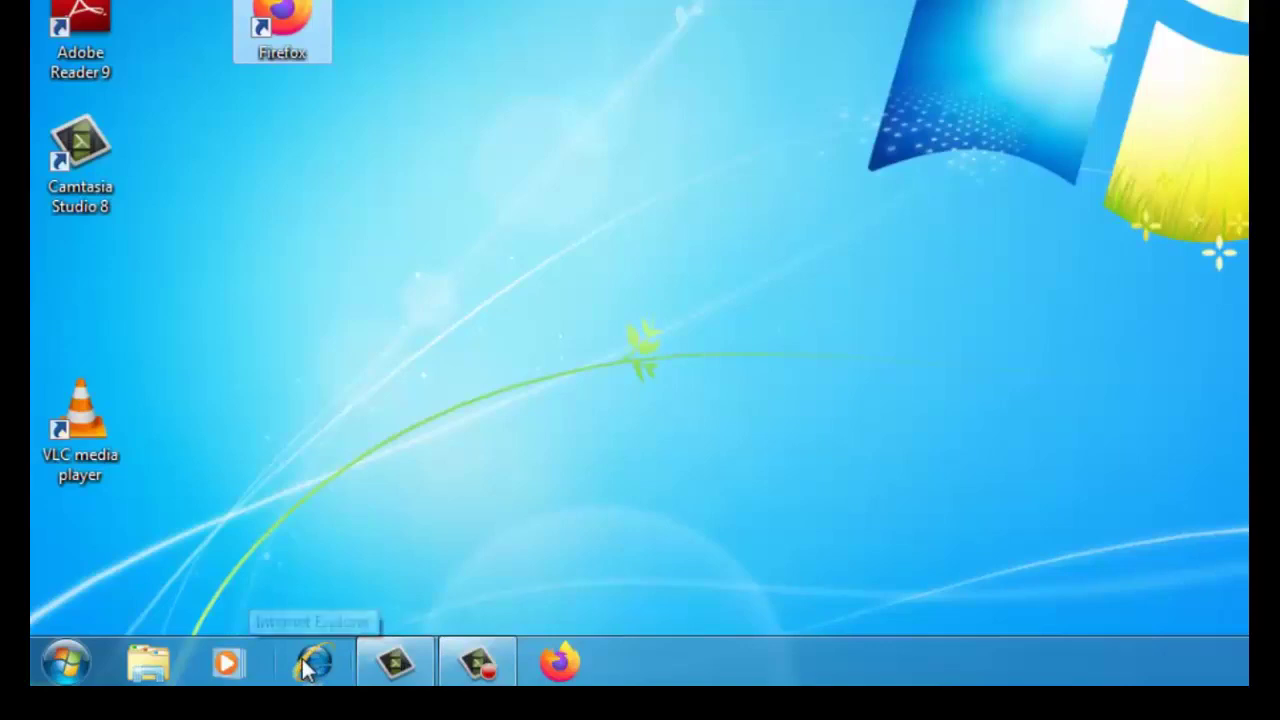
Choose Unpin this program from taskbar on the Internet Explorer icon
right_click(305, 668)
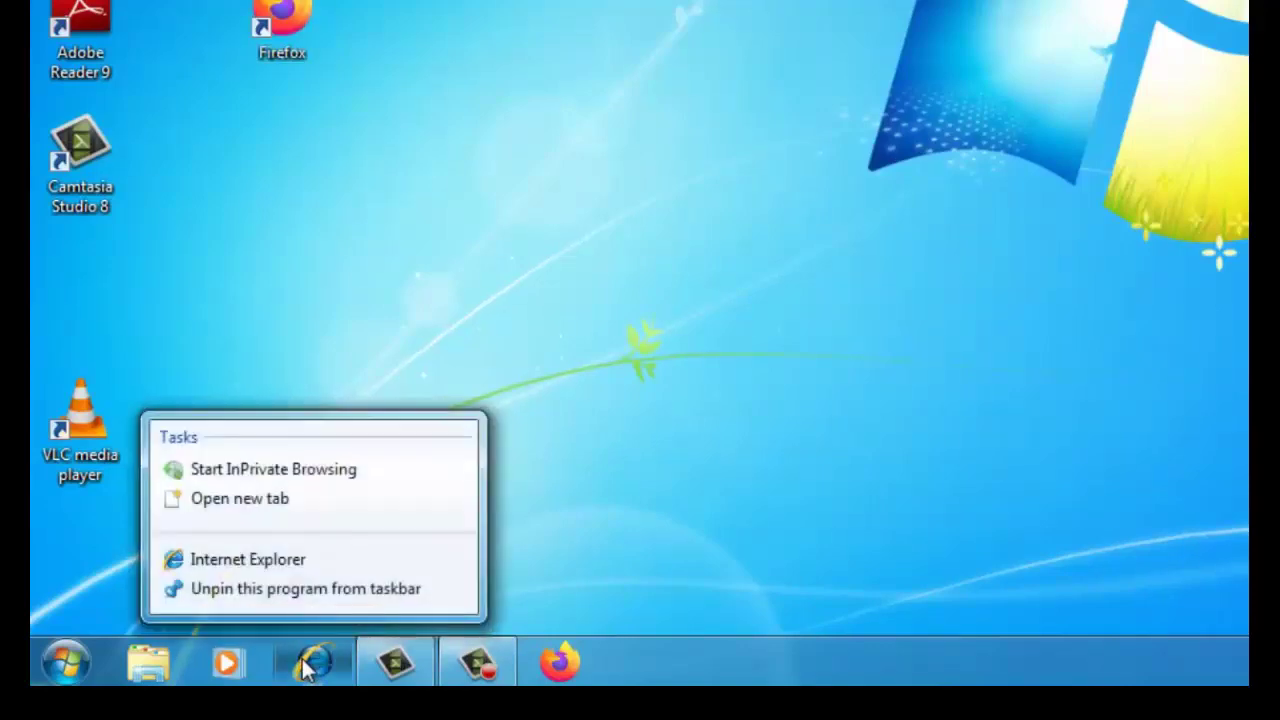
click(289, 589)
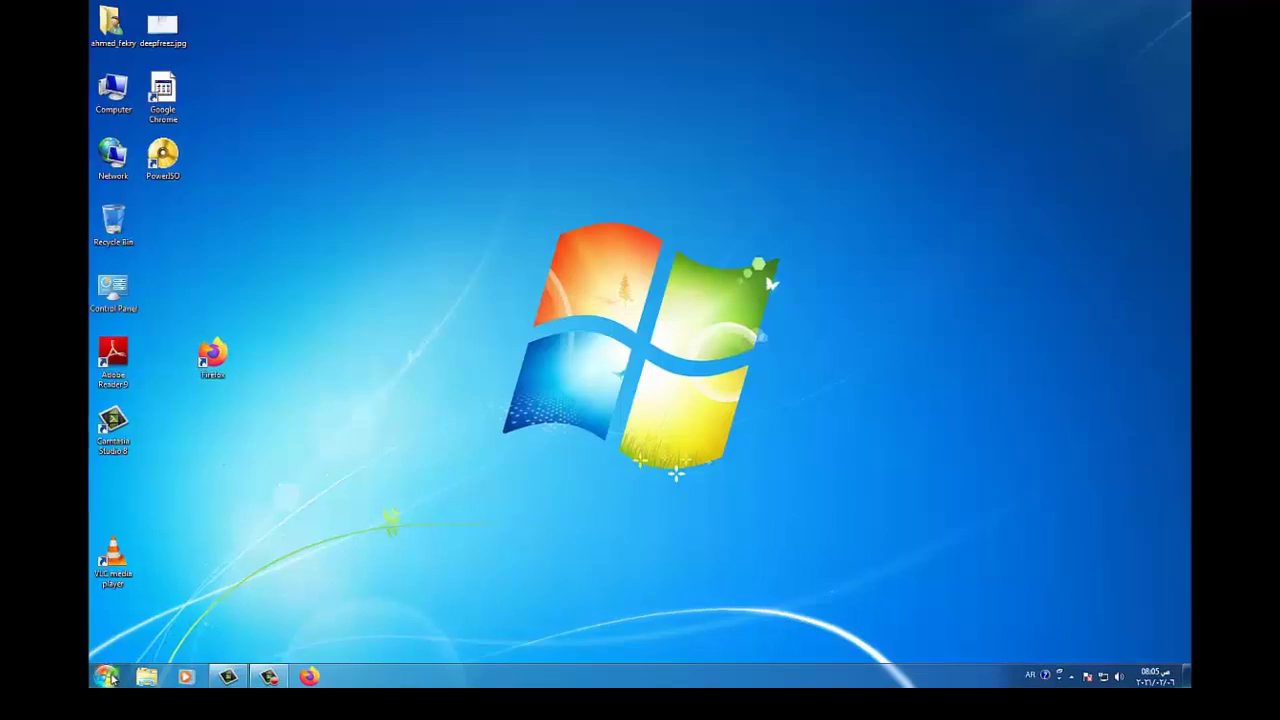
Pin Internet Explorer to the taskbar from Start > All Programs, after Firefox
click(88, 708)
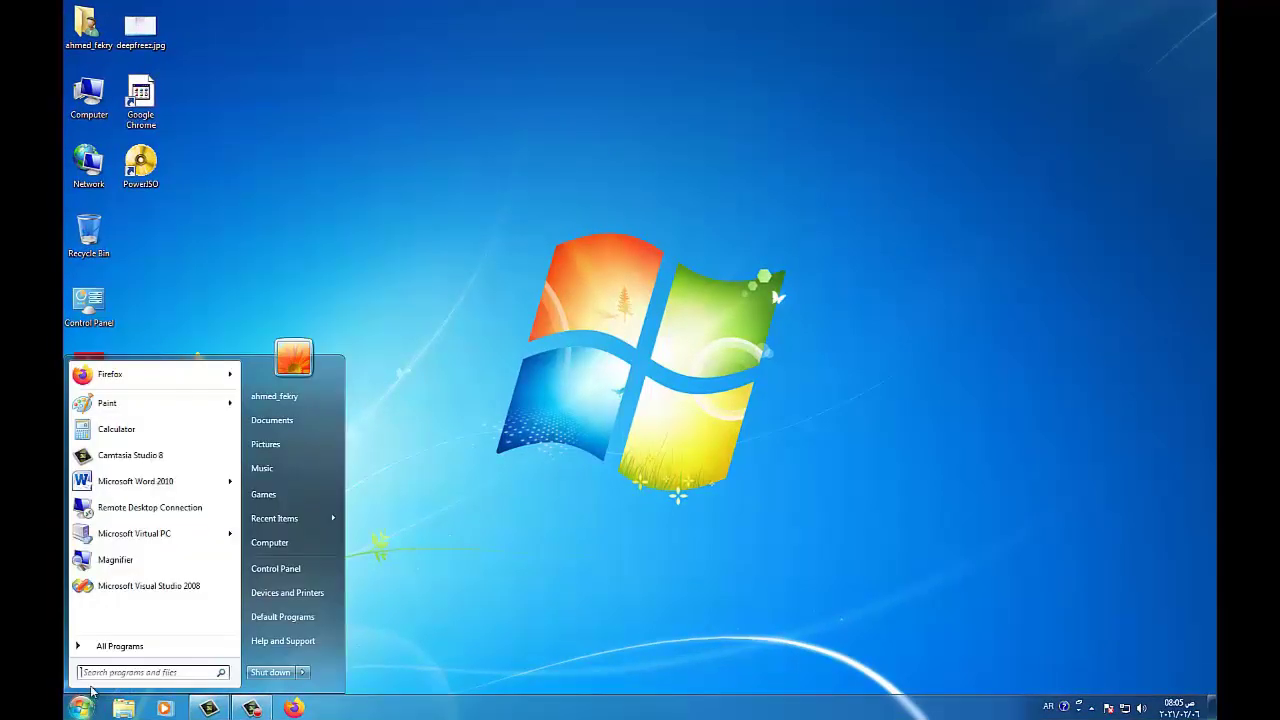
click(100, 648)
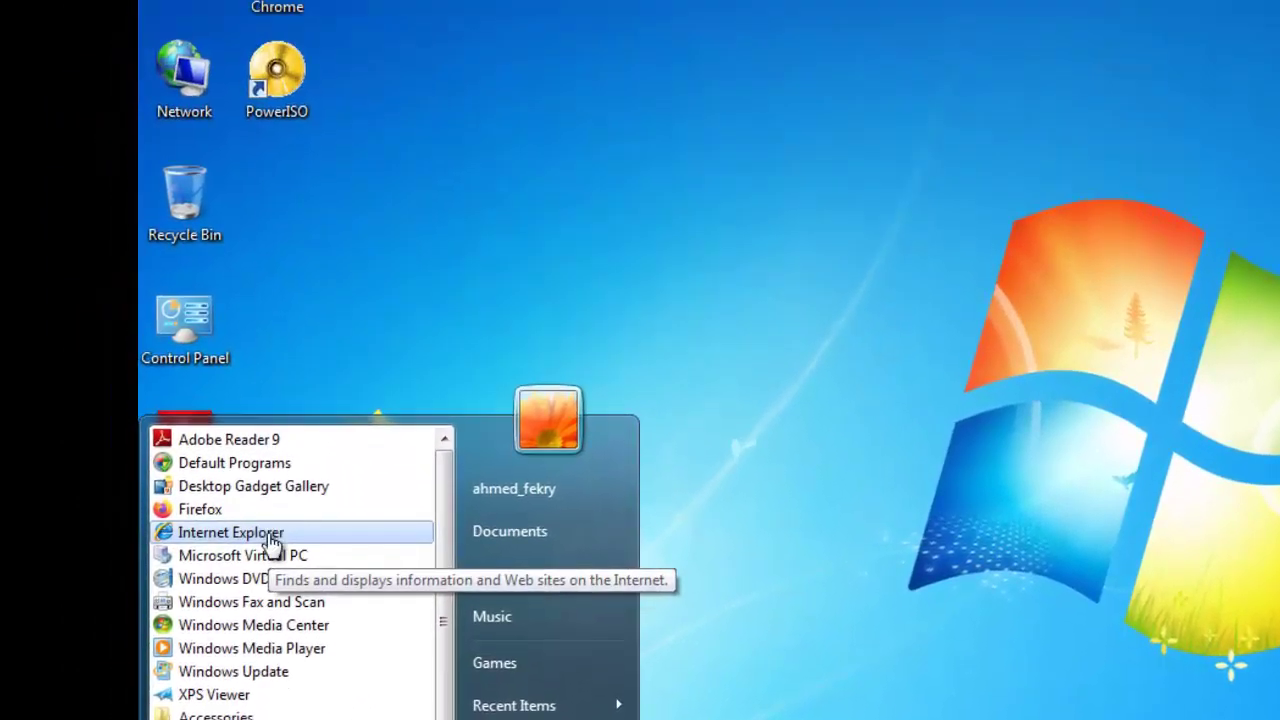
right_click(272, 543)
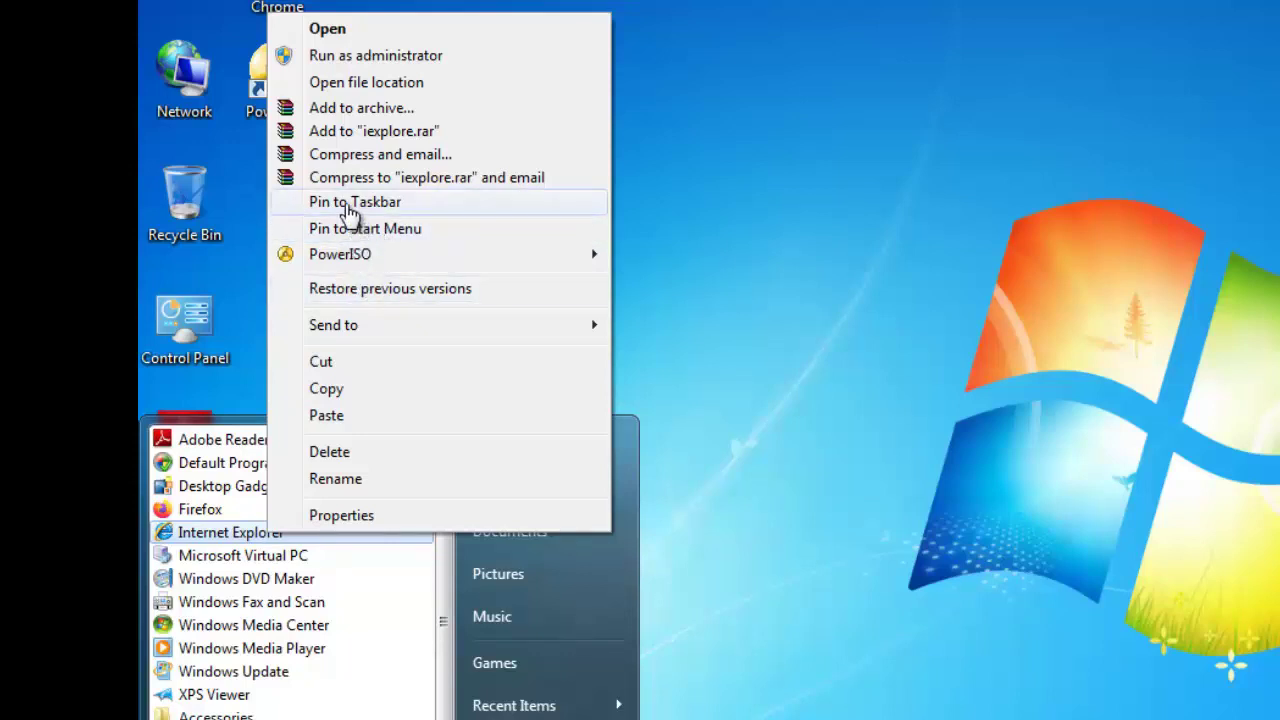
click(350, 202)
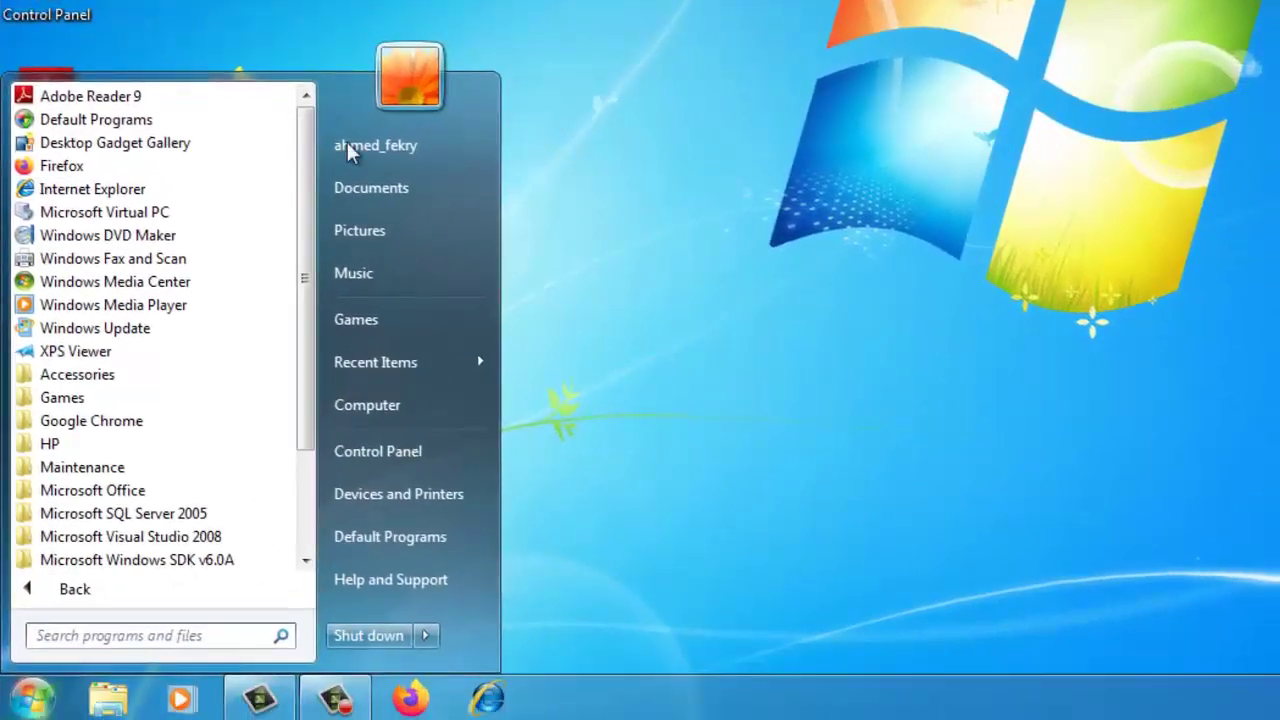
click(553, 205)
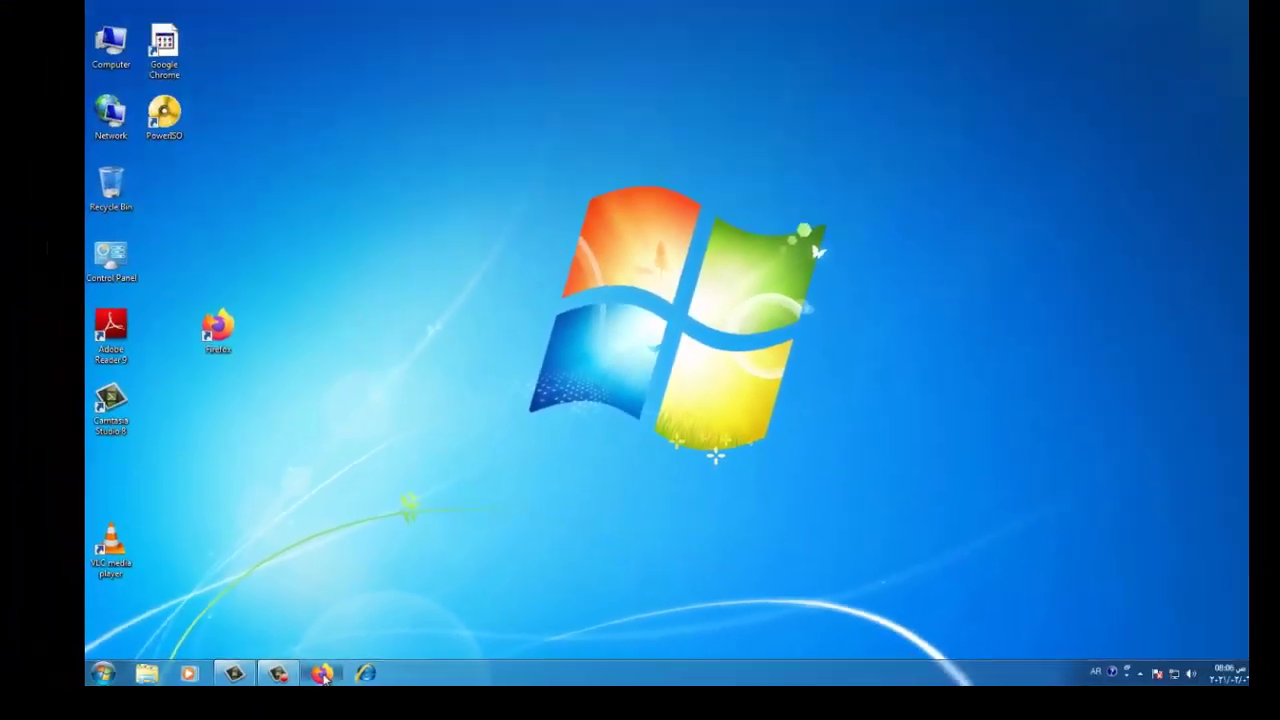
Start Firefox from its taskbar pin, load the Yahoo bookmark, then close Firefox
click(376, 662)
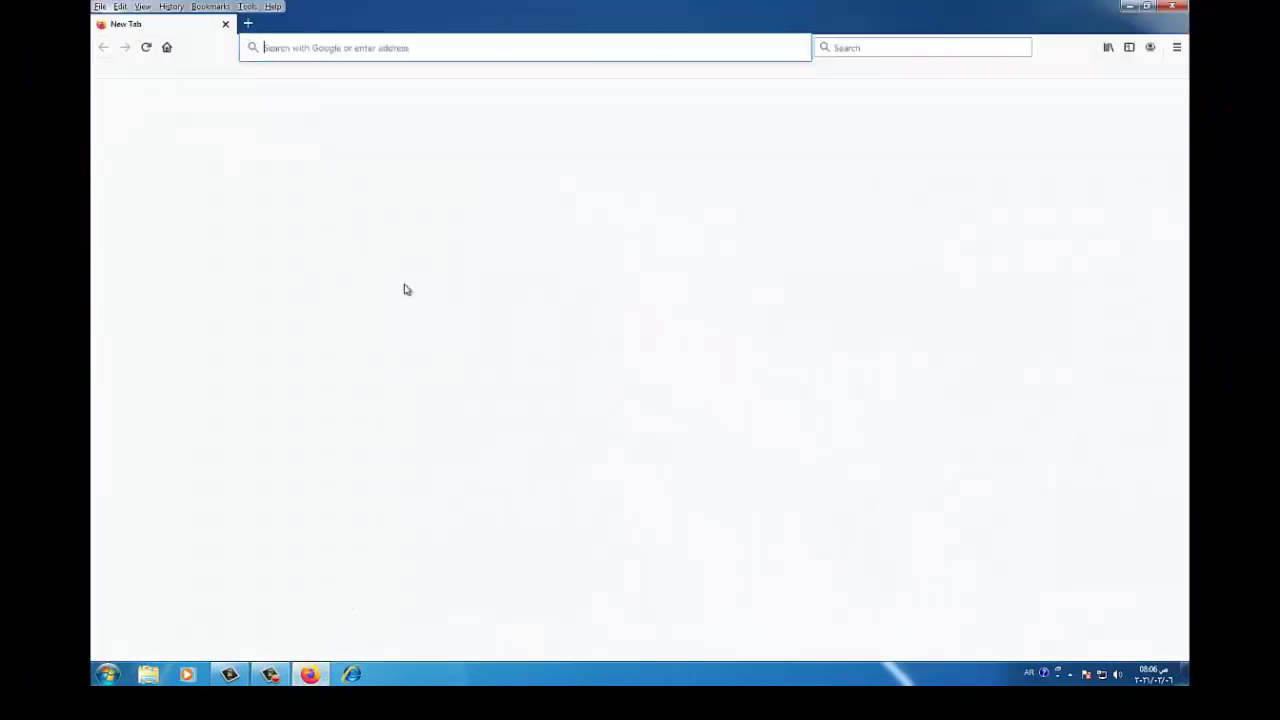
click(210, 6)
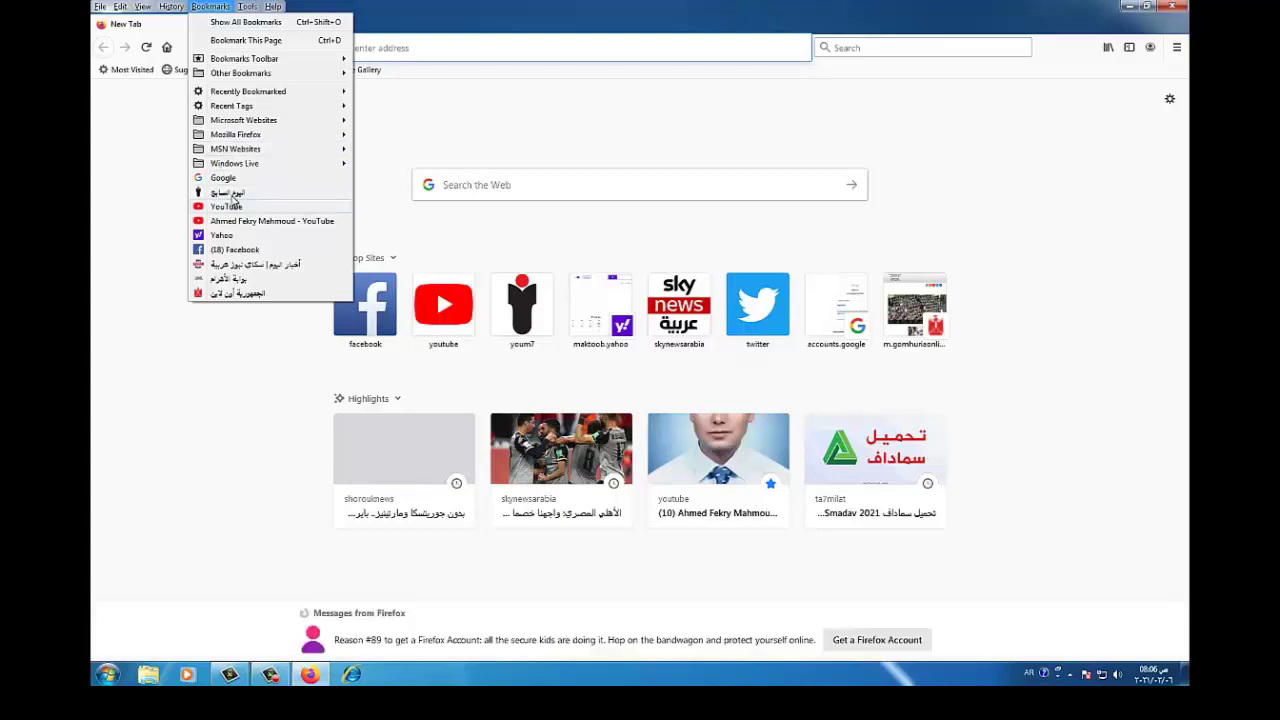
click(222, 235)
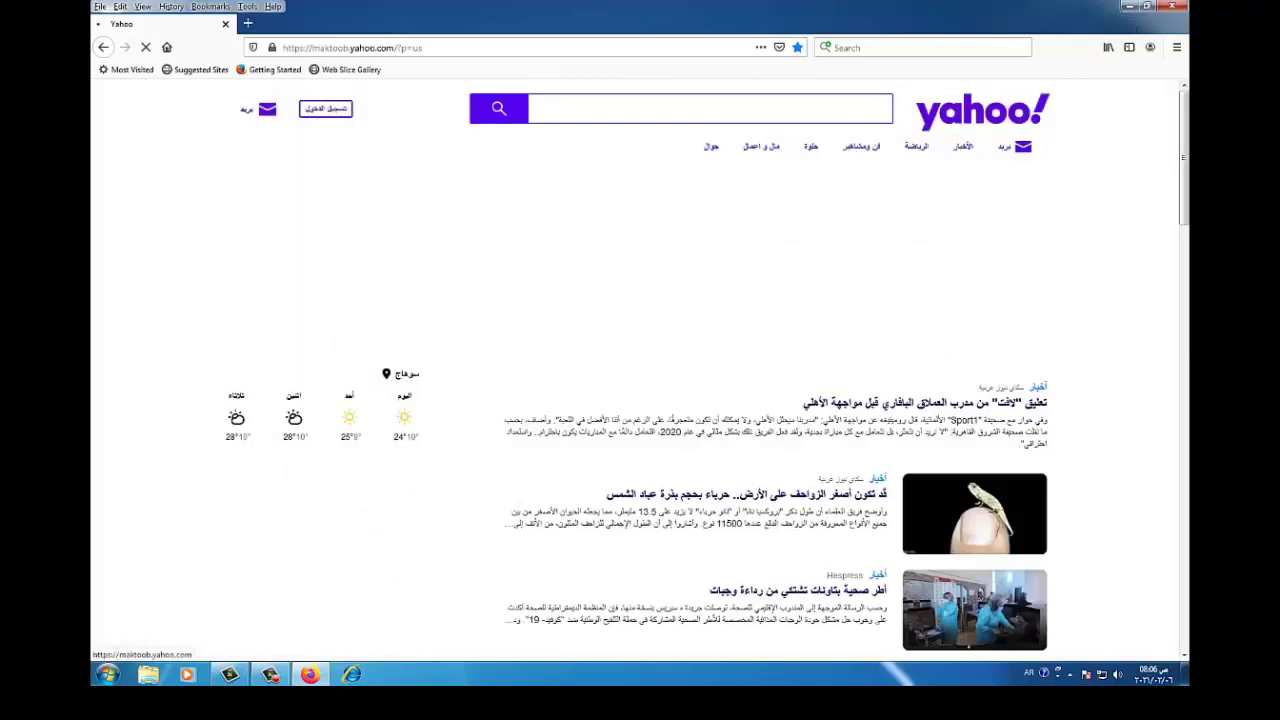
click(1172, 6)
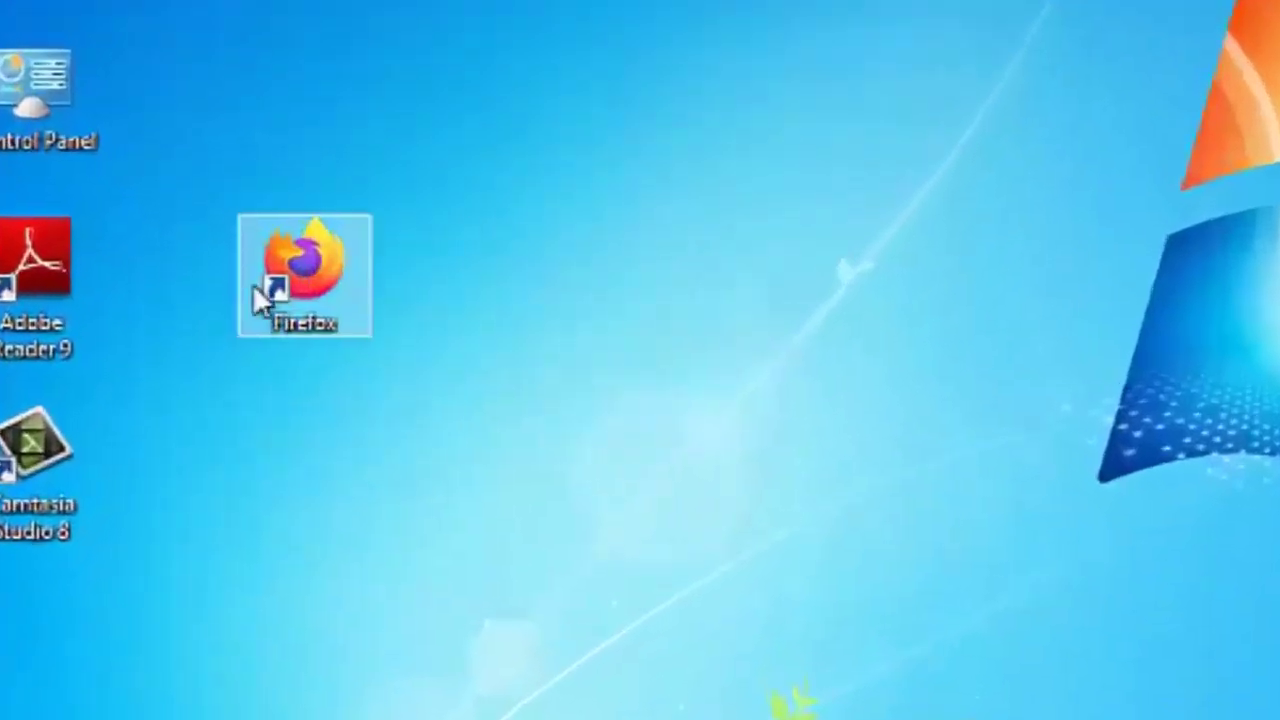
Relaunch Firefox from its desktop shortcut, close it, and restore the Camtasia Studio window
double_click(214, 355)
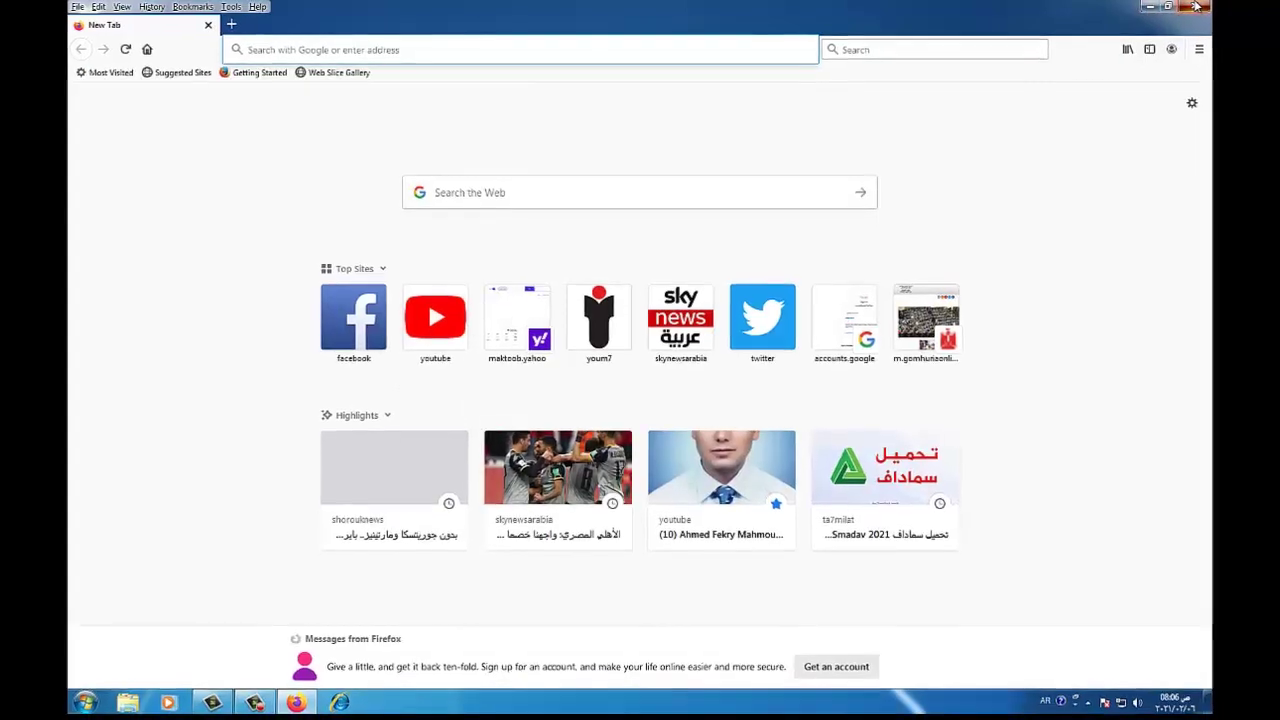
click(1201, 6)
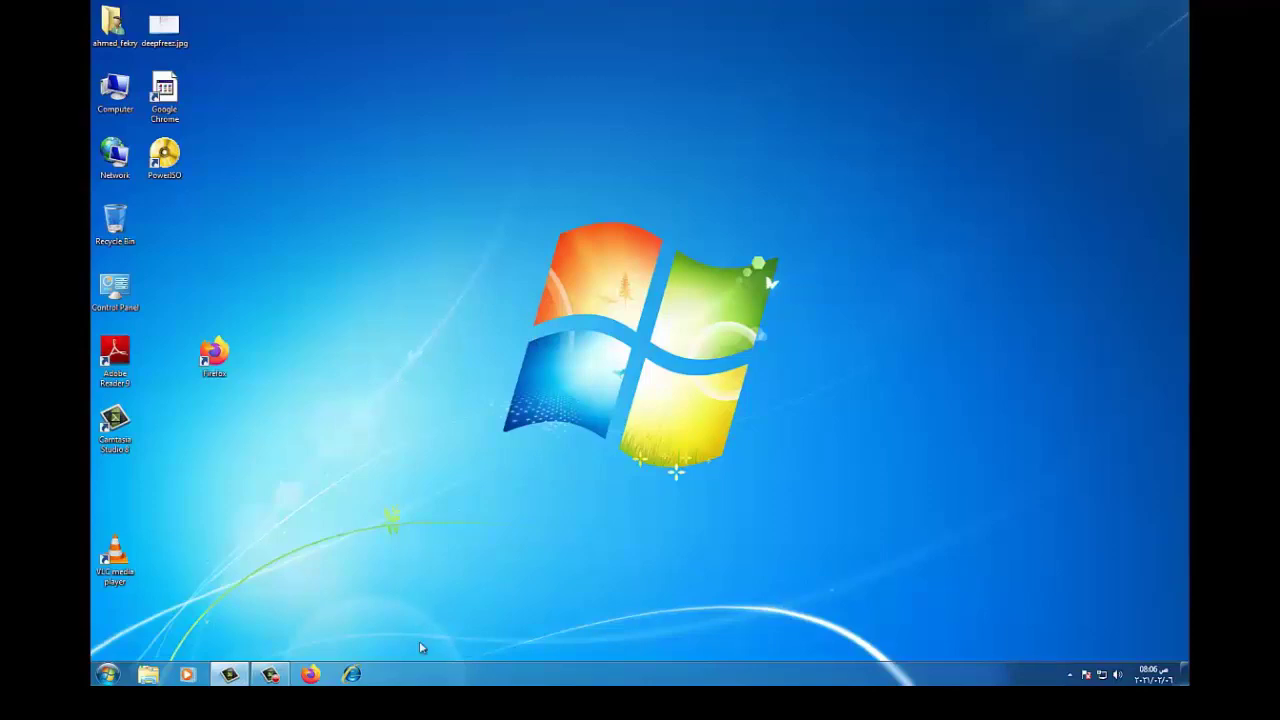
click(237, 677)
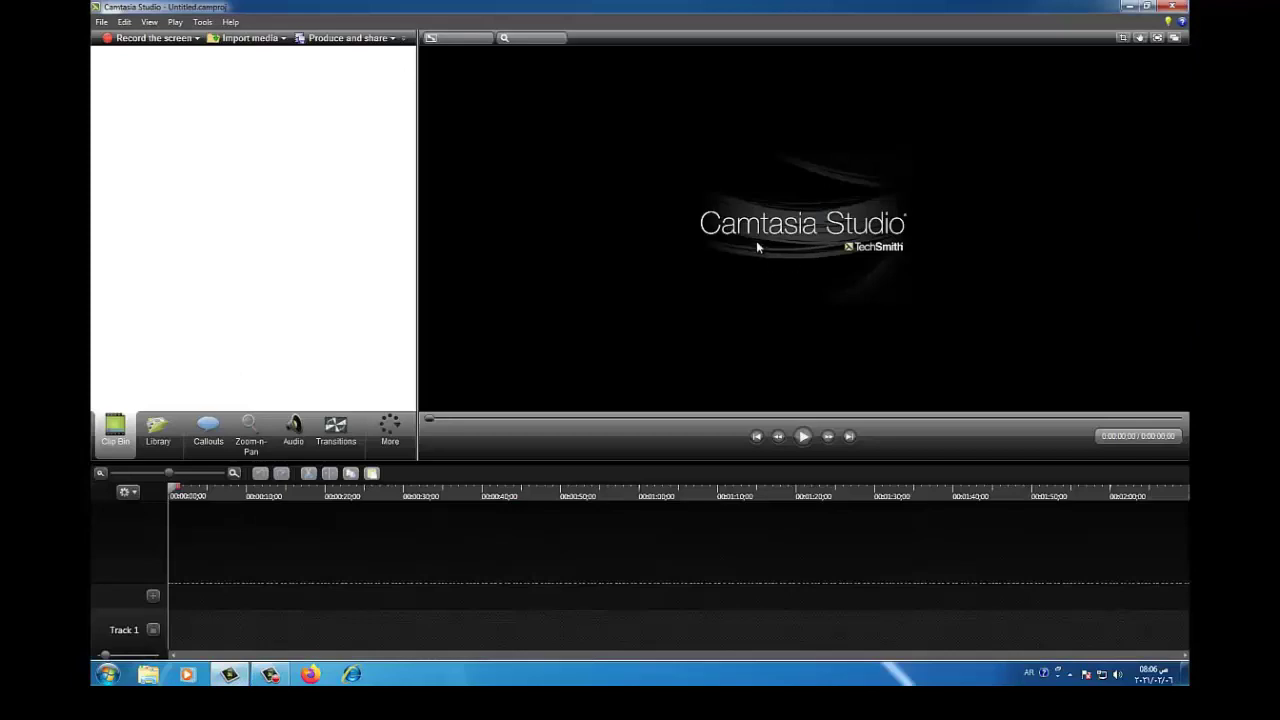